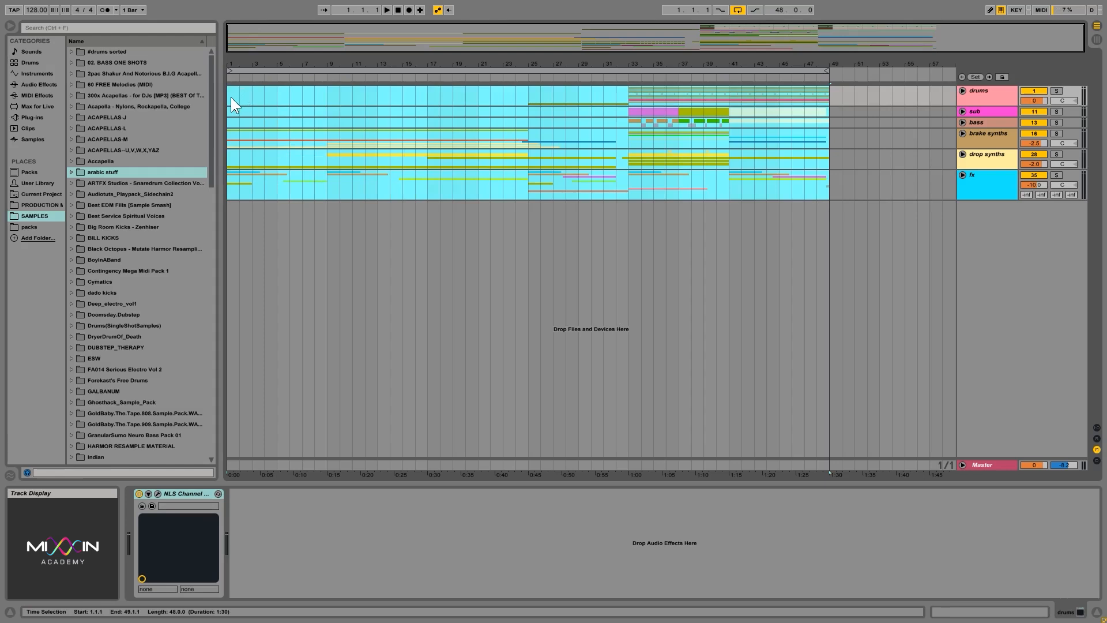
Clear the arrangement's time selection and unfold the drums group to show its individual tracks.
{"action": "mouse_move", "coordinate": [231, 98]}
{"action": "left_mouse_down"}
{"action": "mouse_move", "coordinate": [827, 190]}
{"action": "mouse_move", "coordinate": [329, 118]}
{"action": "mouse_move", "coordinate": [231, 92]}
{"action": "left_mouse_up"}
{"action": "left_click", "coordinate": [229, 92]}
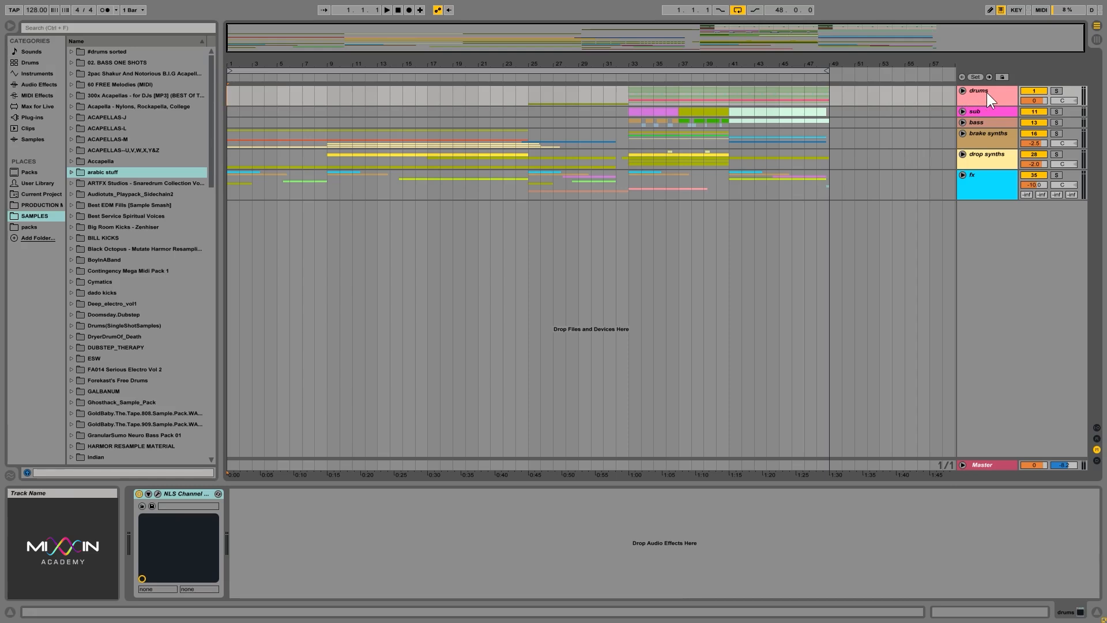
{"action": "left_click", "coordinate": [986, 109]}
{"action": "left_click", "coordinate": [984, 122]}
{"action": "left_click", "coordinate": [985, 136]}
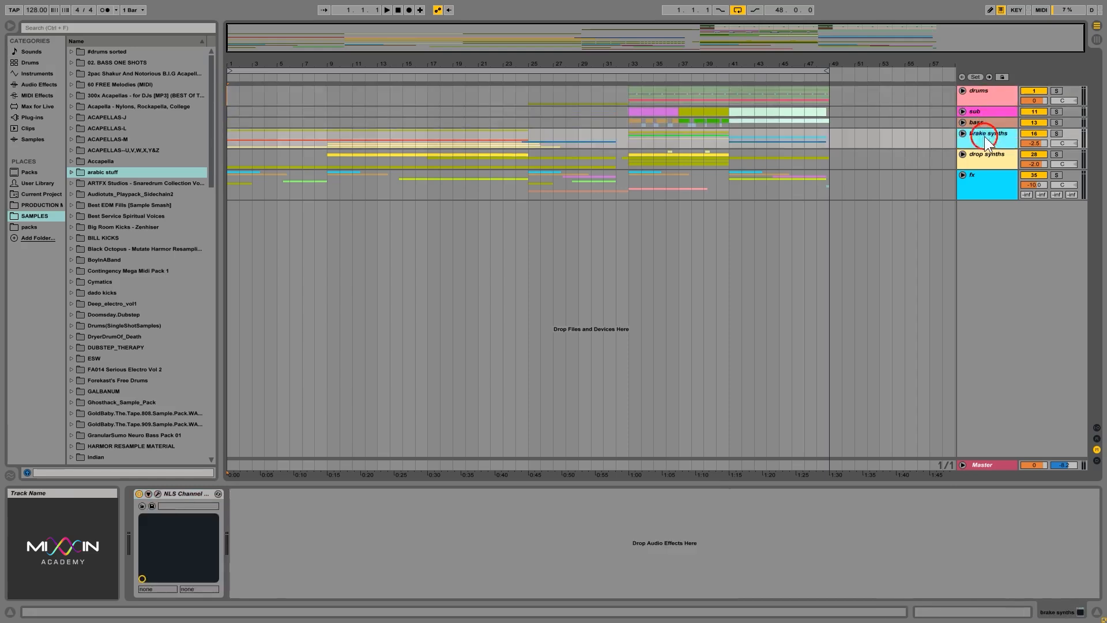
{"action": "left_click", "coordinate": [985, 95]}
{"action": "left_click", "coordinate": [963, 90]}
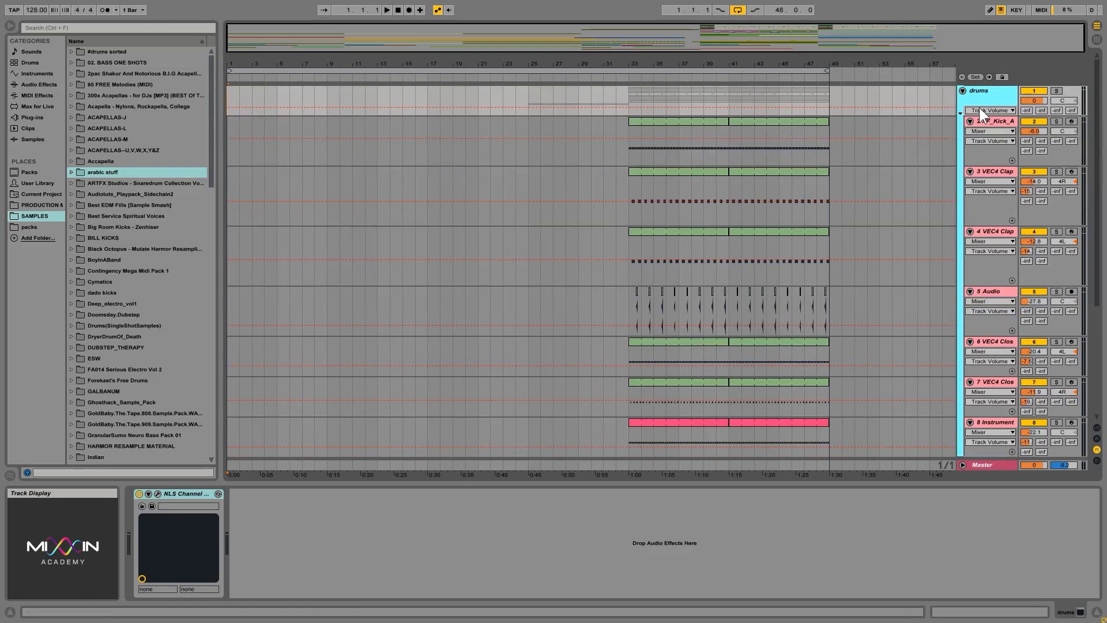
{"action": "left_click", "coordinate": [991, 95]}
Solo the 2 XF_Kick_A track and audition it from bar 33.
{"action": "left_click", "coordinate": [1056, 122]}
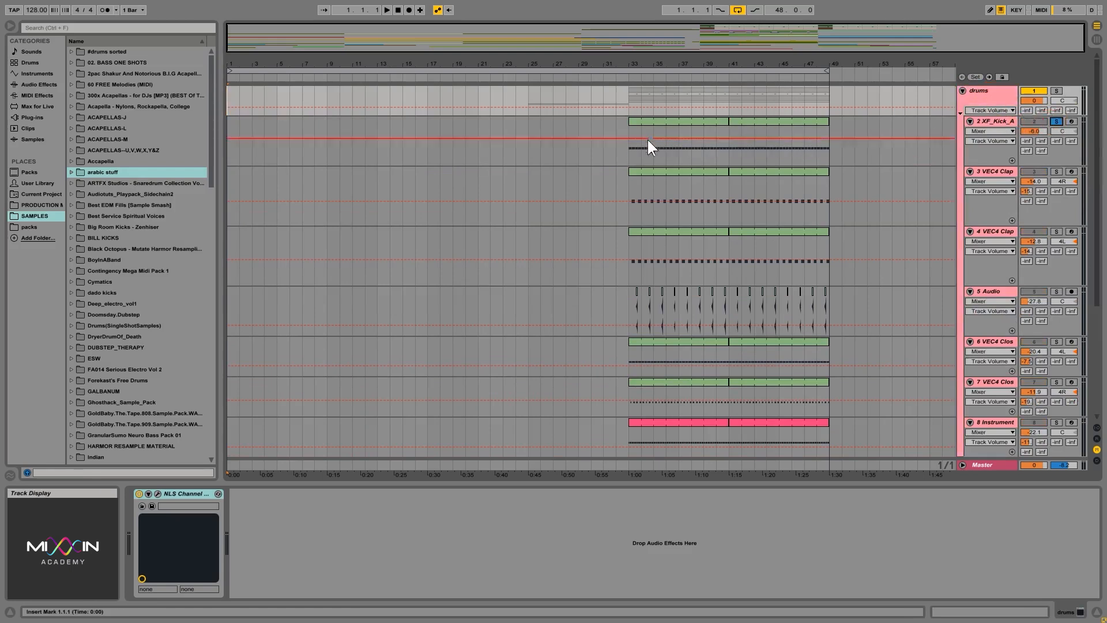
{"action": "left_click", "coordinate": [631, 148]}
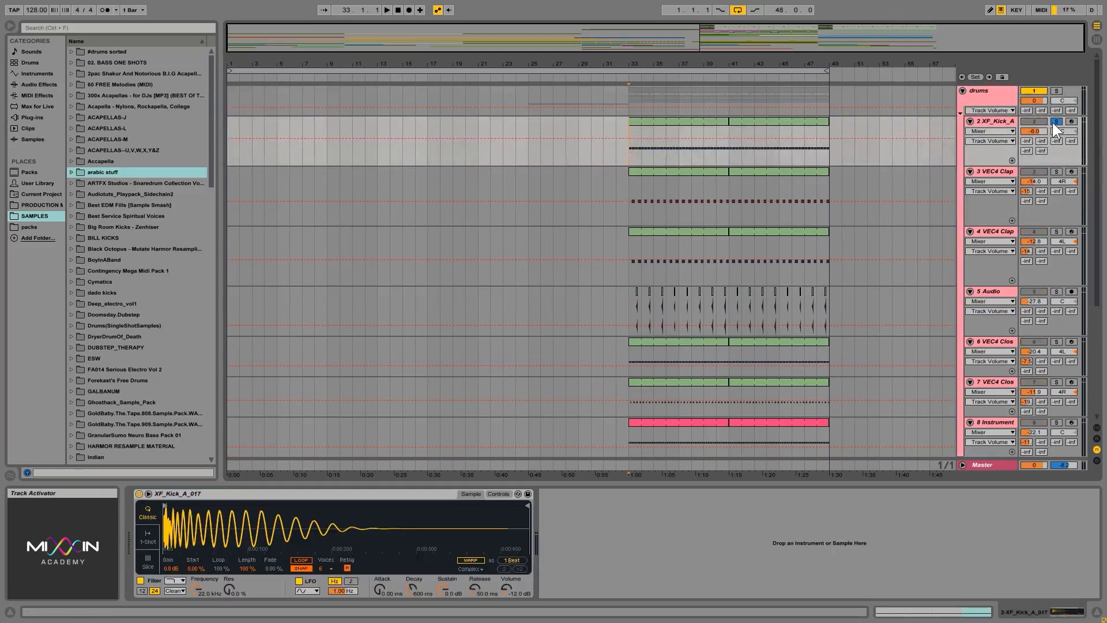
{"action": "key", "text": "space"}
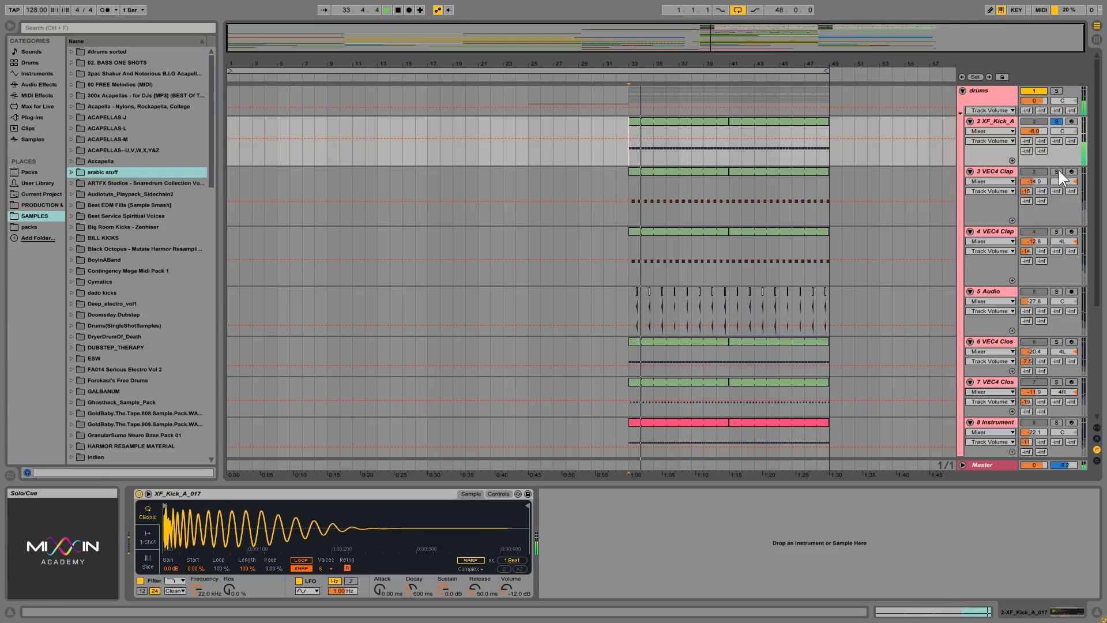
{"action": "key", "text": "space"}
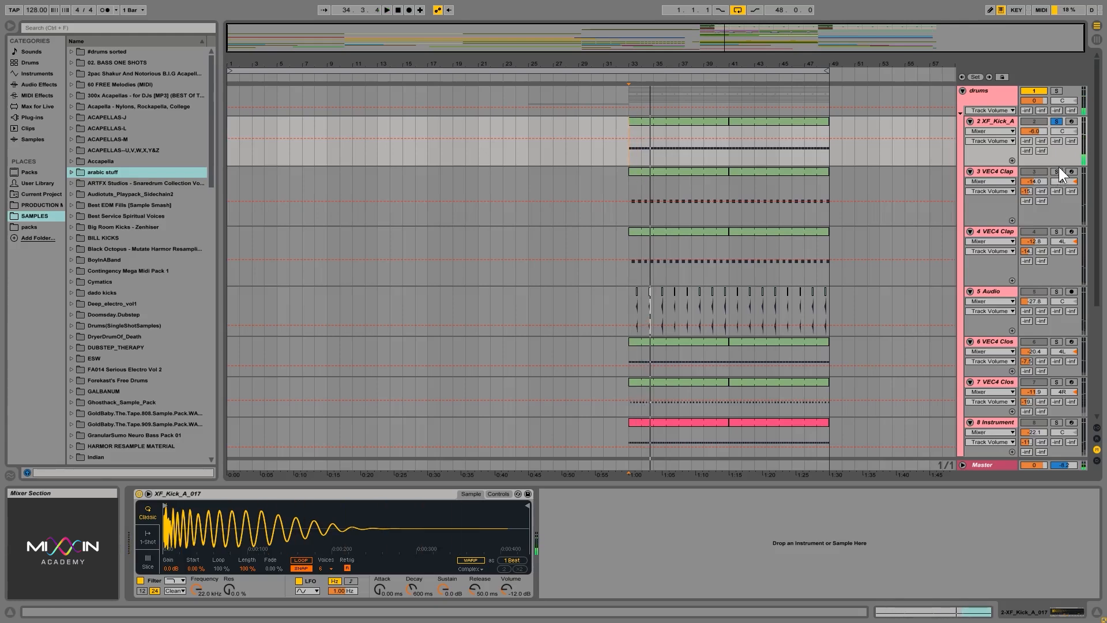
Solo the 3 VEC4 Clap and 4 VEC4 Clap tracks one at a time, auditioning each from bar 33.
{"action": "left_click", "coordinate": [1058, 172]}
{"action": "key", "text": "space"}
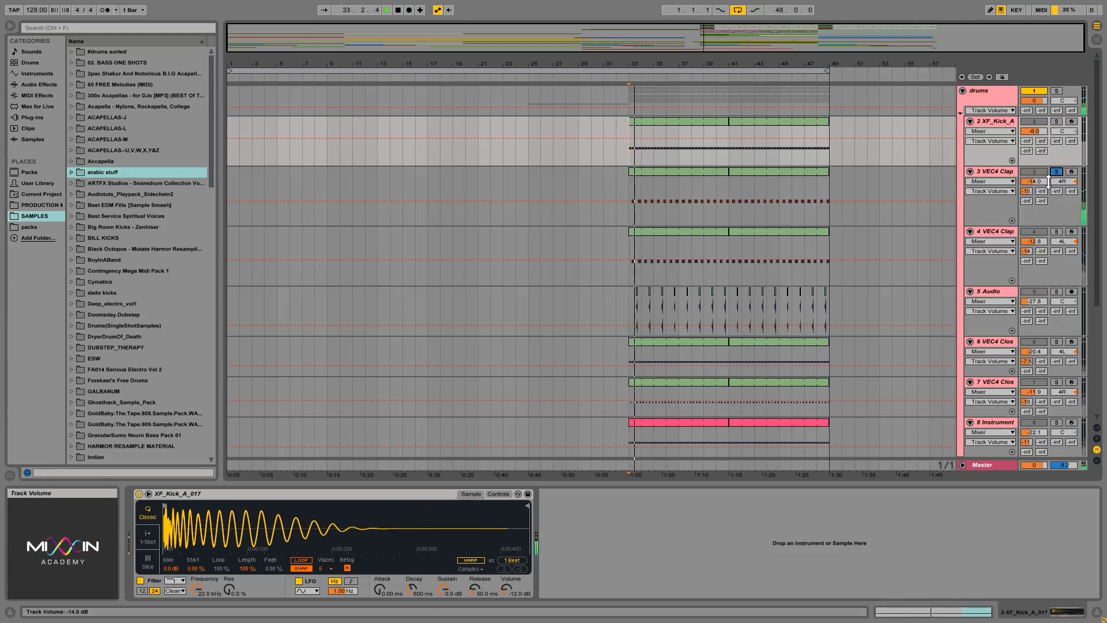
{"action": "key", "text": "space"}
{"action": "left_click", "coordinate": [1057, 230]}
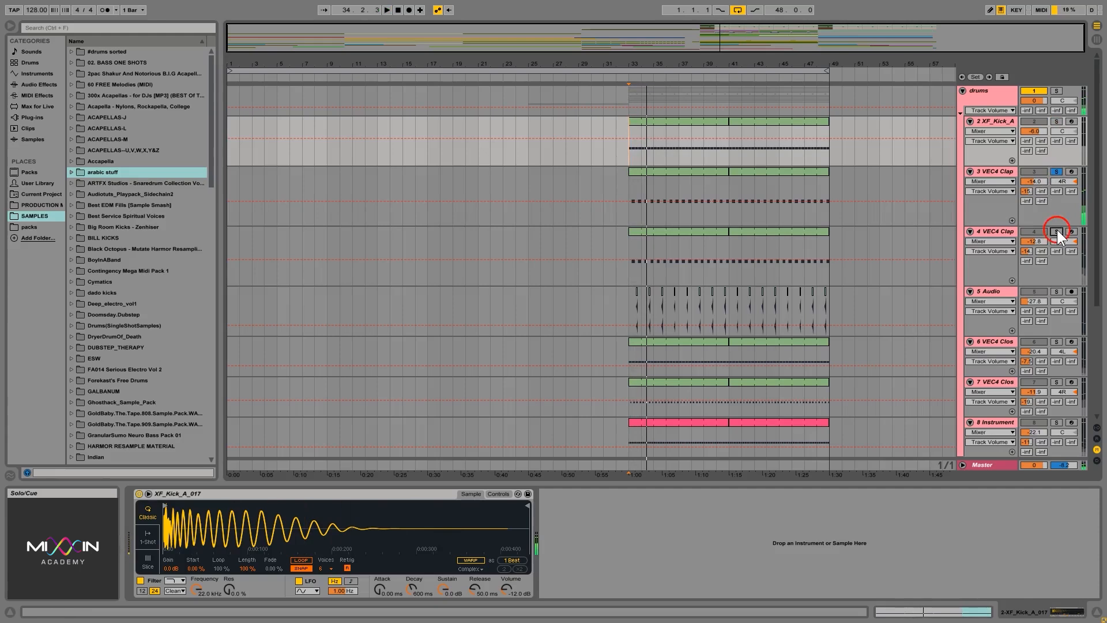
{"action": "key", "text": "space"}
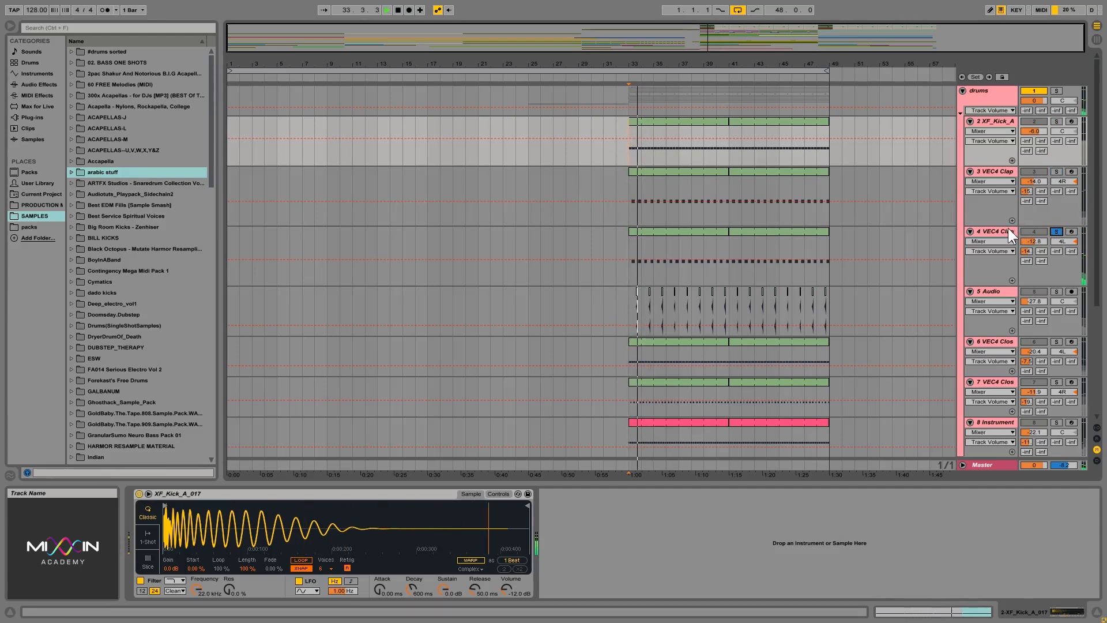
{"action": "key", "text": "space"}
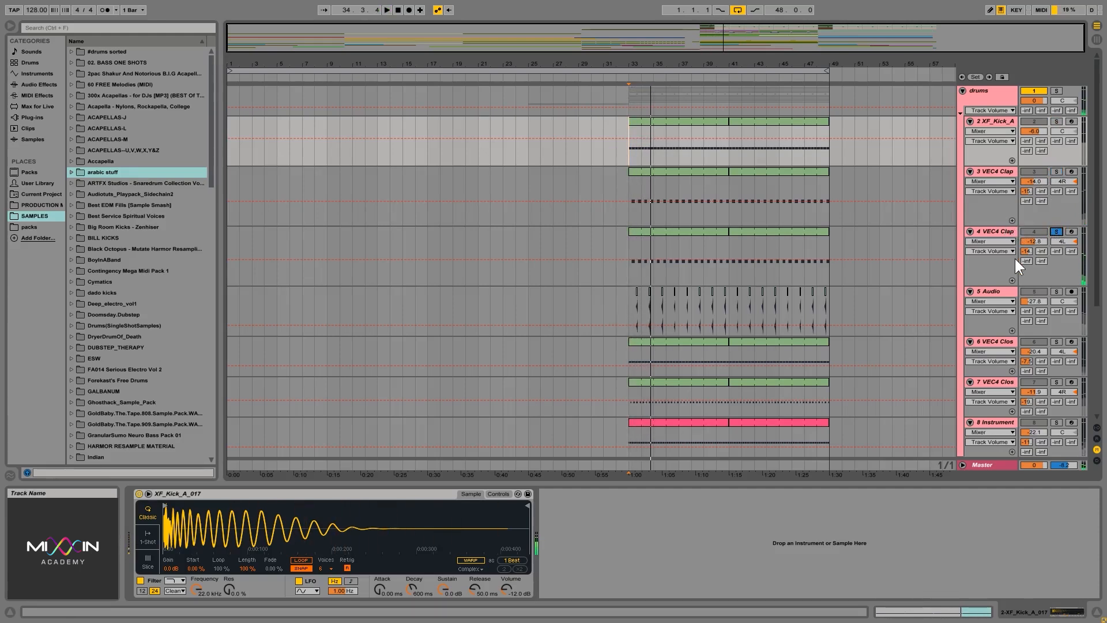
Solo and audition the 5 Audio track from bar 33, and show its EQ Eight and clip placement.
{"action": "left_click", "coordinate": [1055, 285]}
{"action": "left_click", "coordinate": [1057, 291]}
{"action": "key", "text": "space"}
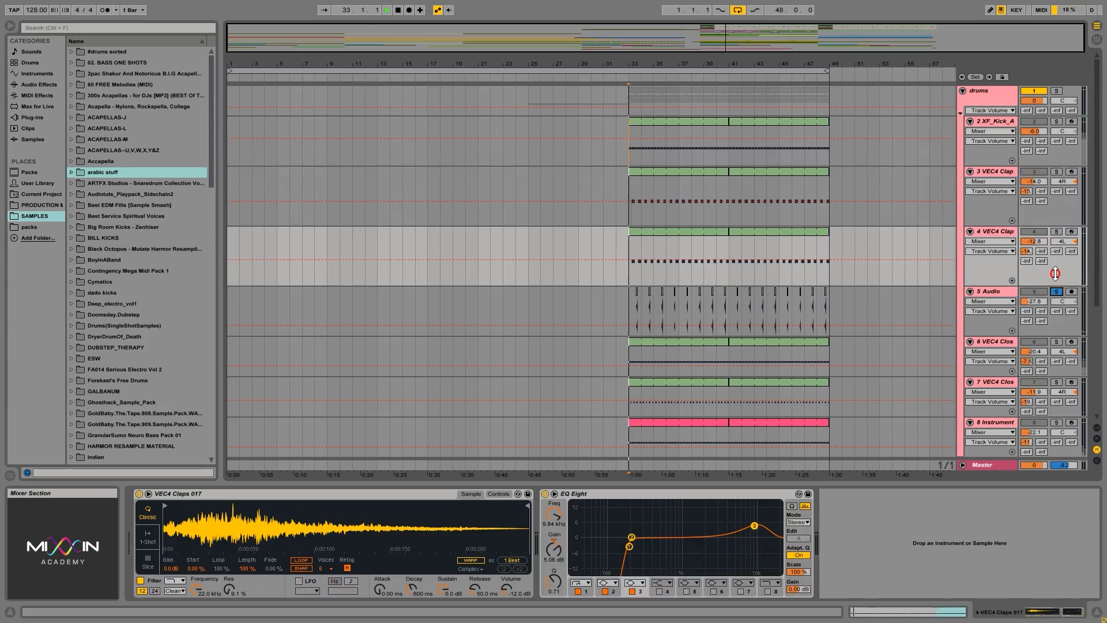
{"action": "left_click", "coordinate": [995, 291]}
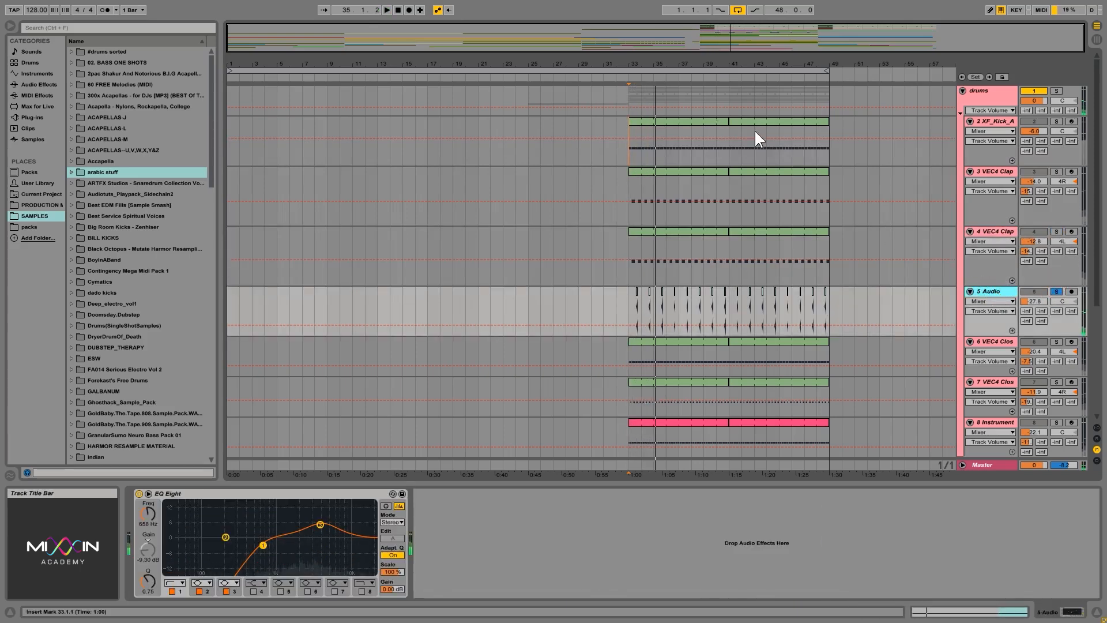
{"action": "left_click_drag", "start_coordinate": [652, 68], "coordinate": [525, 68]}
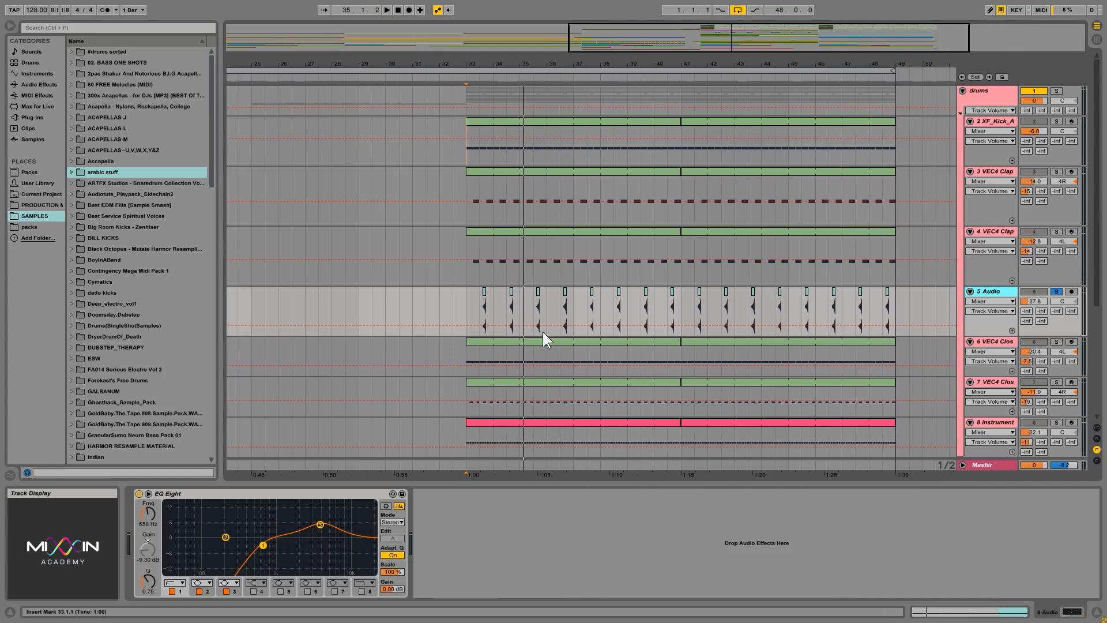
Solo and audition the 6 VEC4 closed hi-hat track, and show its device chain.
{"action": "left_click", "coordinate": [1056, 341]}
{"action": "key", "text": "space"}
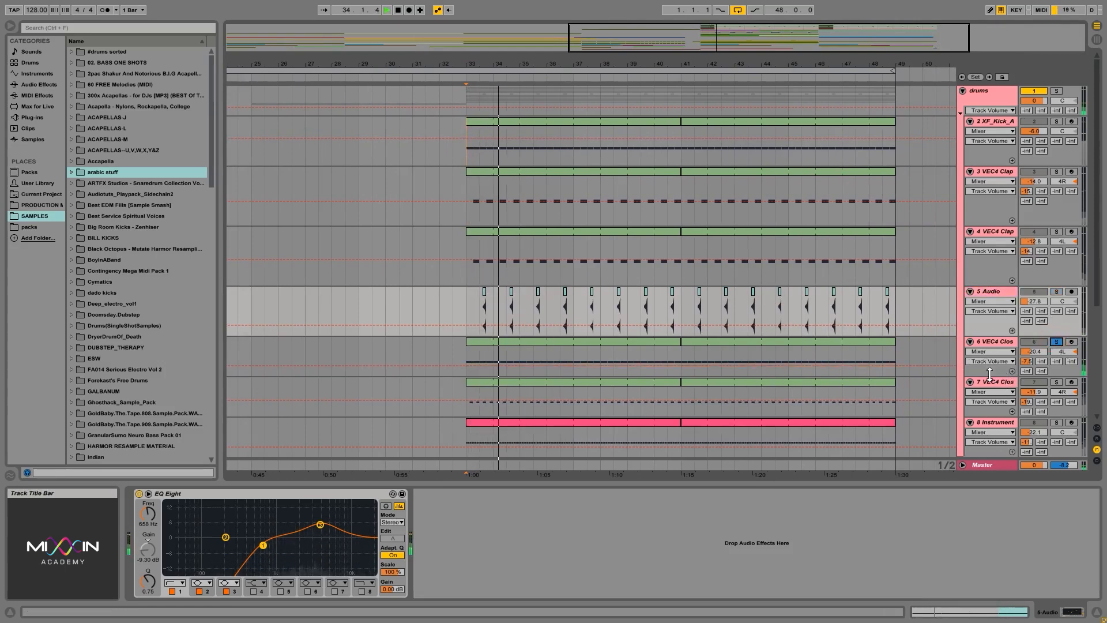
{"action": "key", "text": "space"}
{"action": "left_click", "coordinate": [980, 343]}
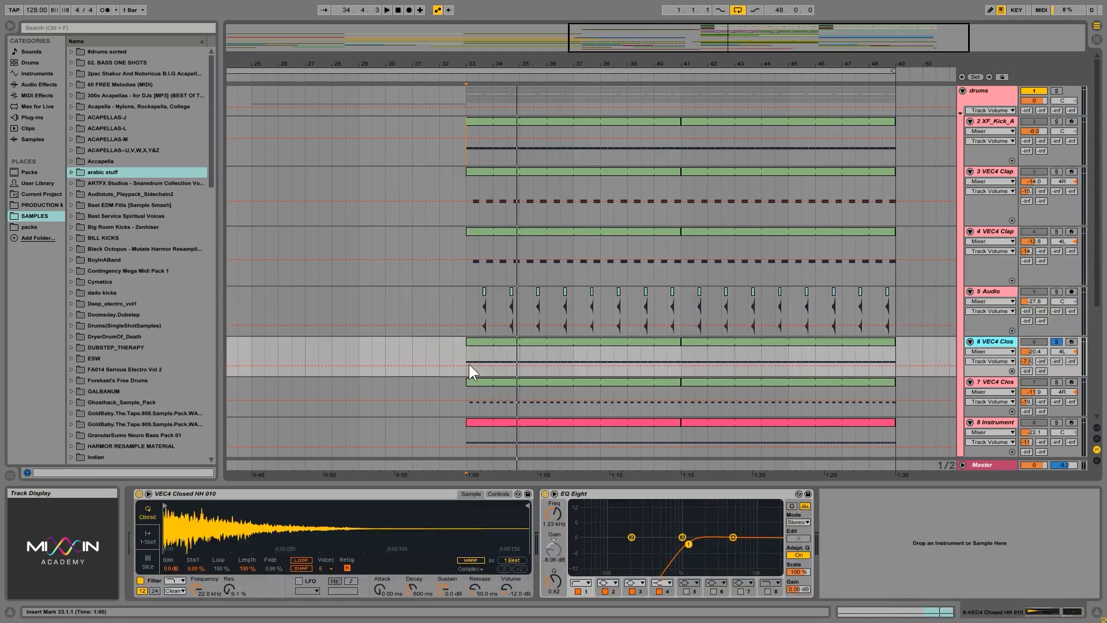
Solo and audition the 7 VEC4 closed hi-hat track, and show its device chain.
{"action": "left_click", "coordinate": [1057, 383]}
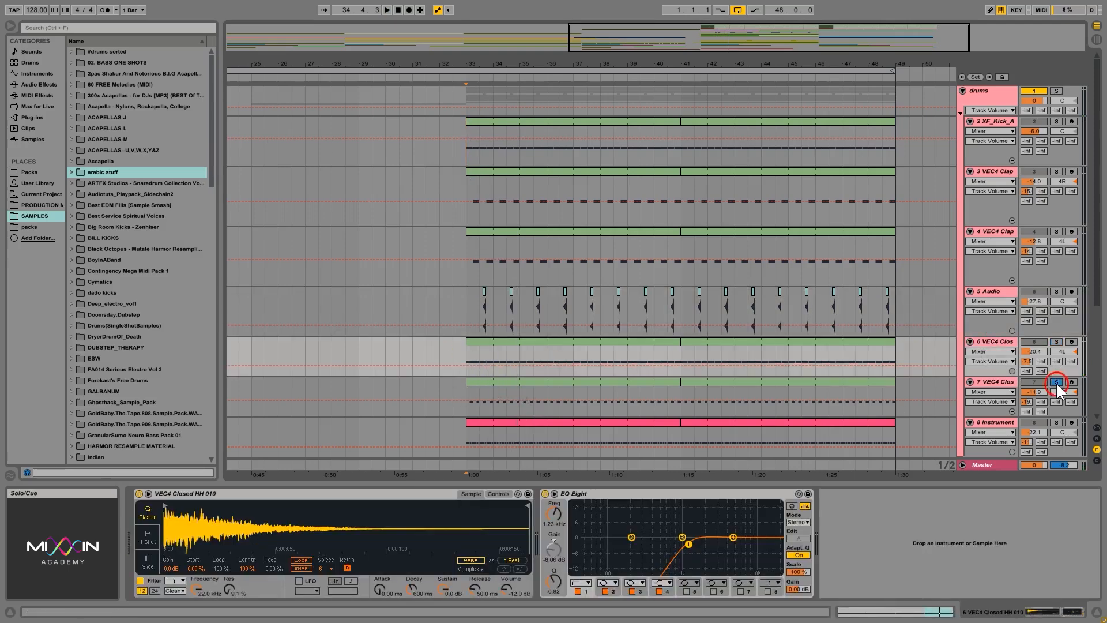
{"action": "key", "text": "space"}
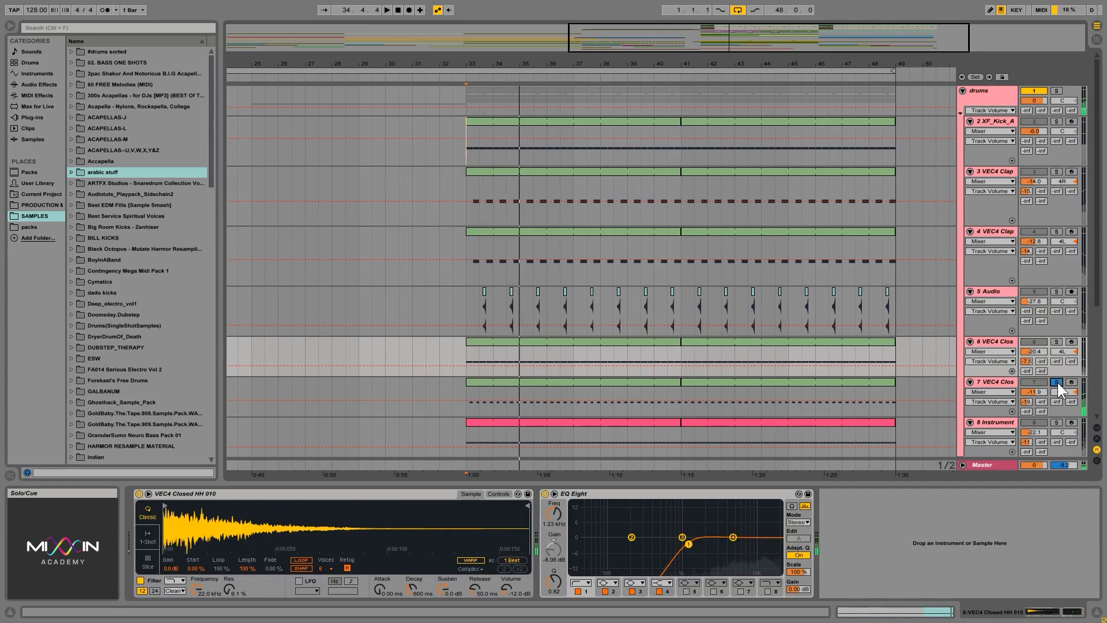
{"action": "key", "text": "space"}
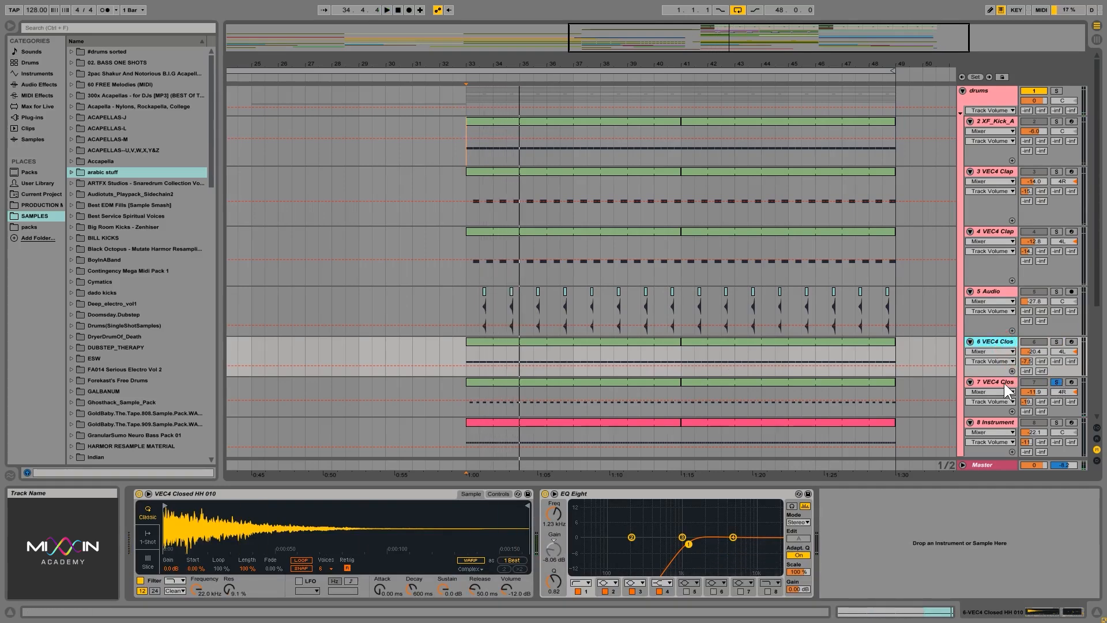
{"action": "left_click", "coordinate": [1001, 382]}
Solo and audition the 8 Instrument track from bar 33, and examine the notes and velocities of its first MIDI clip.
{"action": "scroll", "coordinate": [606, 270], "scroll_direction": "down", "scroll_amount": 3}
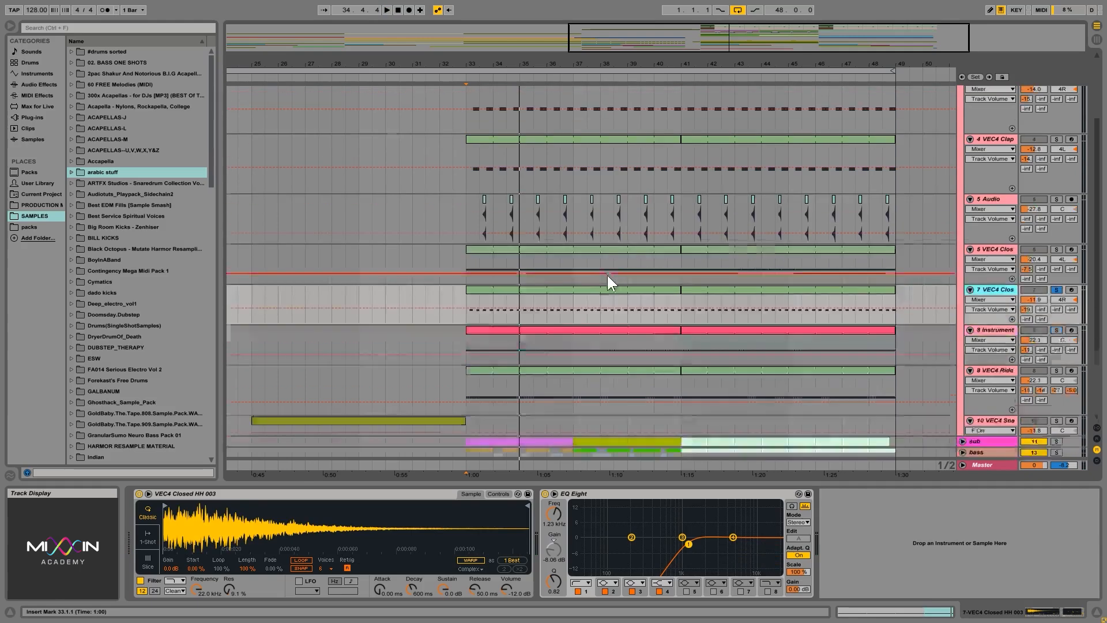
{"action": "left_click", "coordinate": [469, 343]}
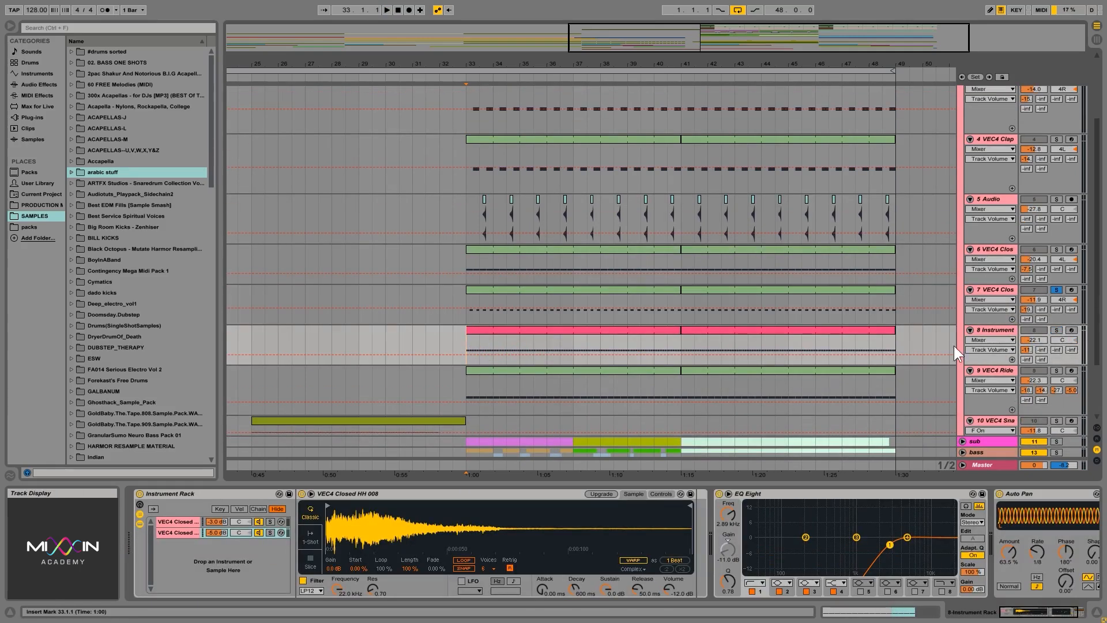
{"action": "left_click", "coordinate": [1057, 329]}
{"action": "key", "text": "space"}
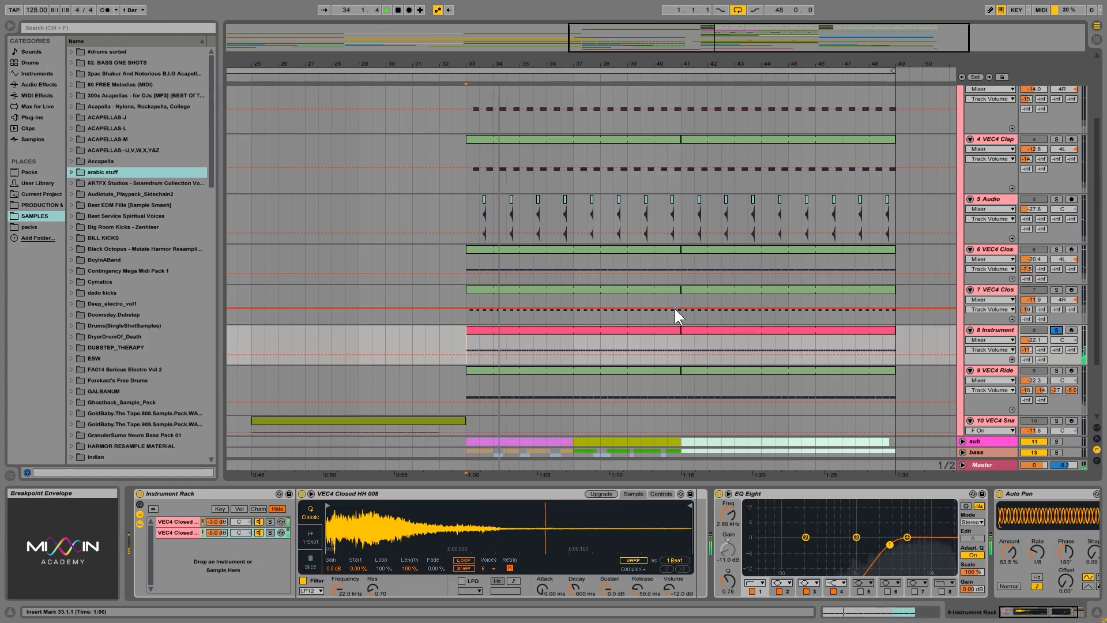
{"action": "key", "text": "space"}
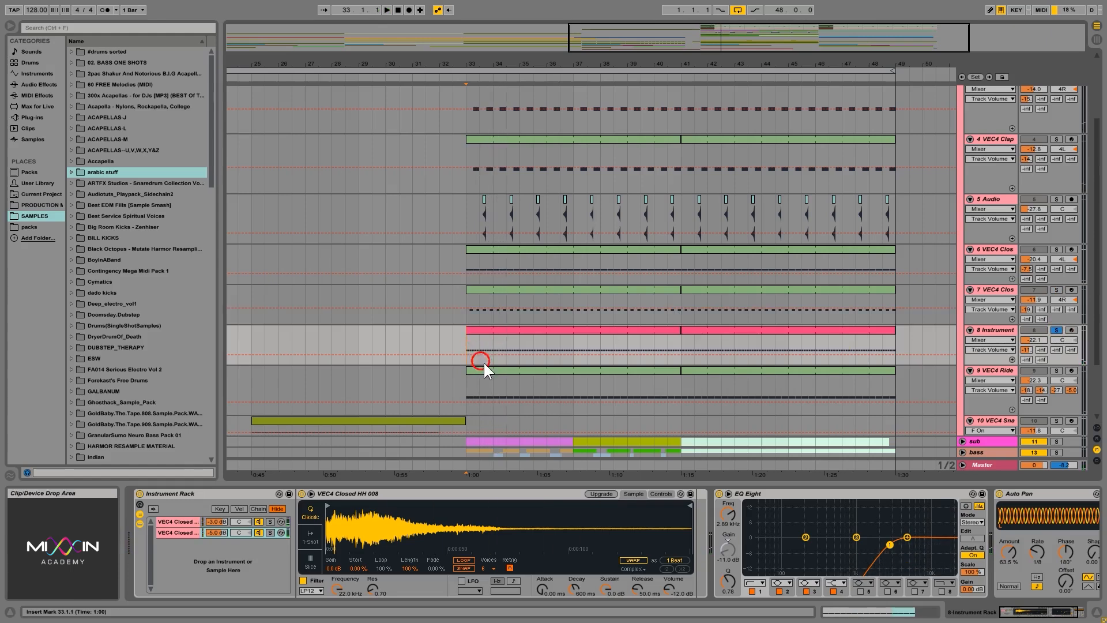
{"action": "double_click", "coordinate": [499, 335]}
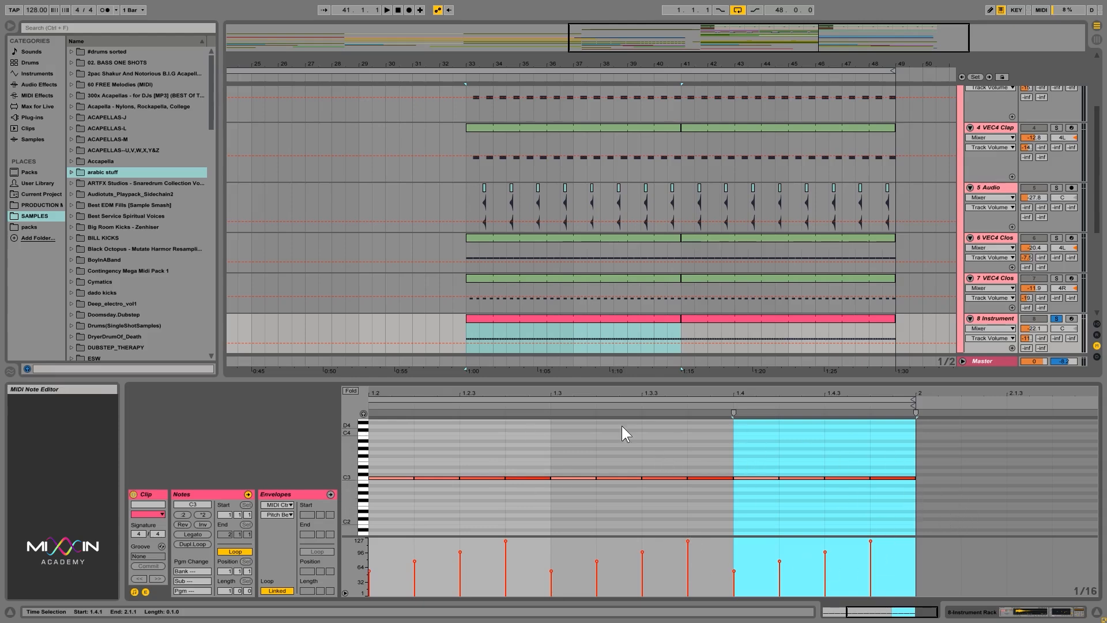
{"action": "left_click_drag", "start_coordinate": [564, 392], "coordinate": [562, 388]}
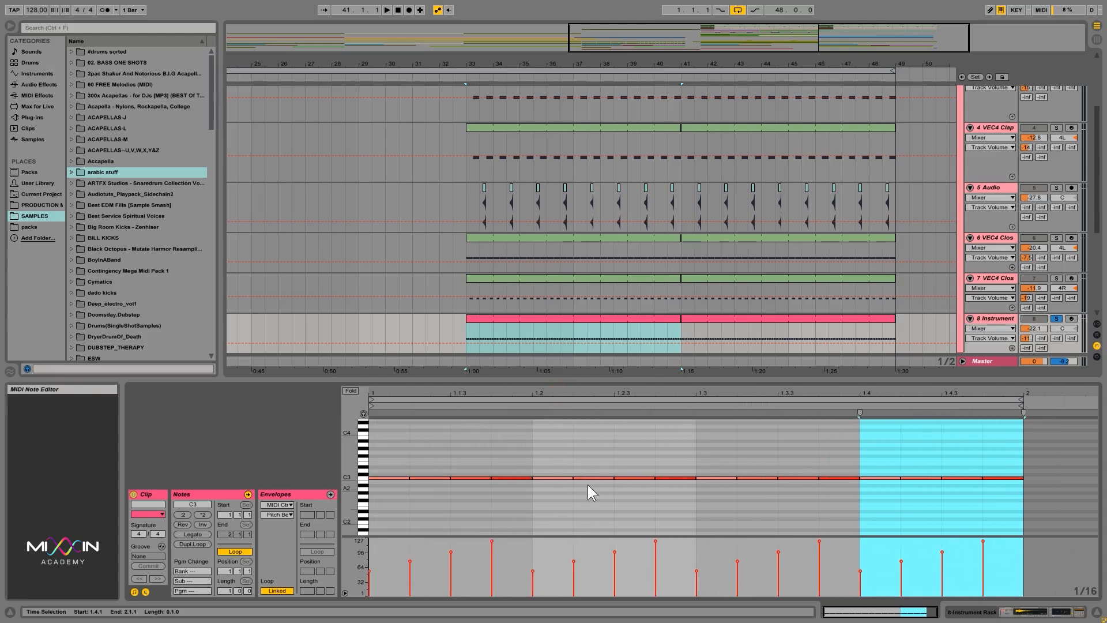
Solo and audition the 9 VEC4 Ride track from bar 33, and show its device chain.
{"action": "scroll", "coordinate": [536, 261], "scroll_direction": "down", "scroll_amount": 3}
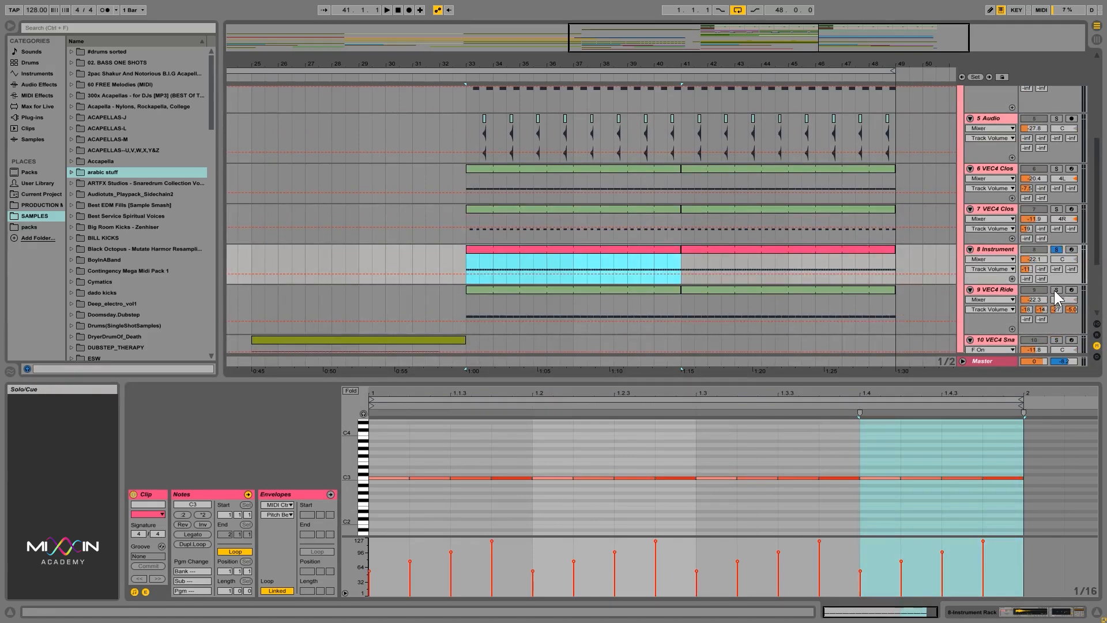
{"action": "left_click", "coordinate": [581, 338]}
{"action": "left_click", "coordinate": [469, 311]}
{"action": "key", "text": "space"}
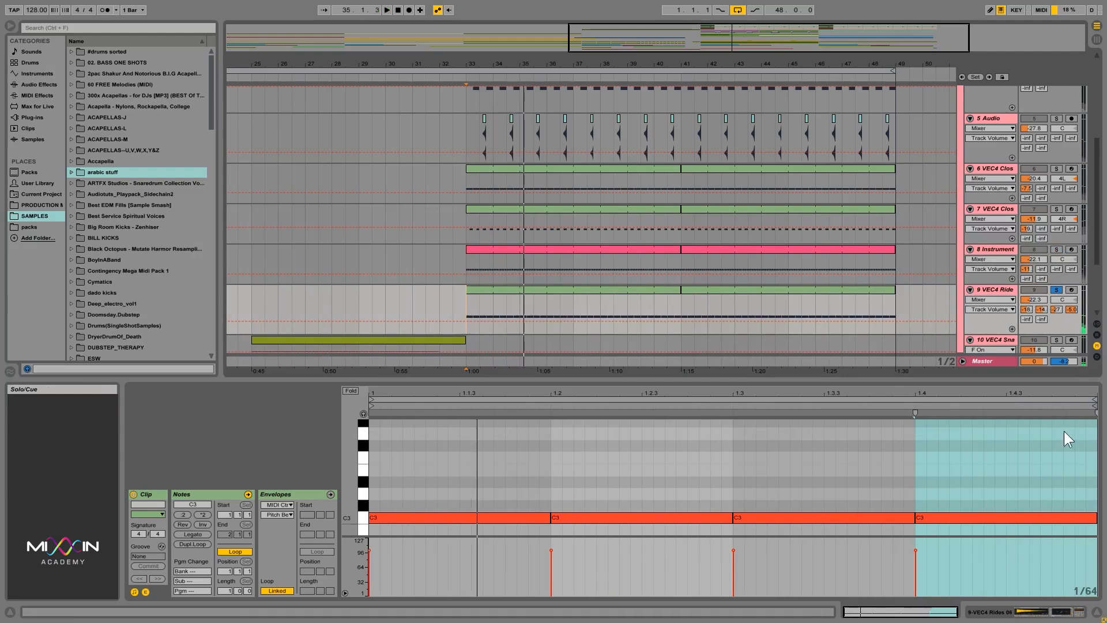
{"action": "left_click", "coordinate": [1053, 612]}
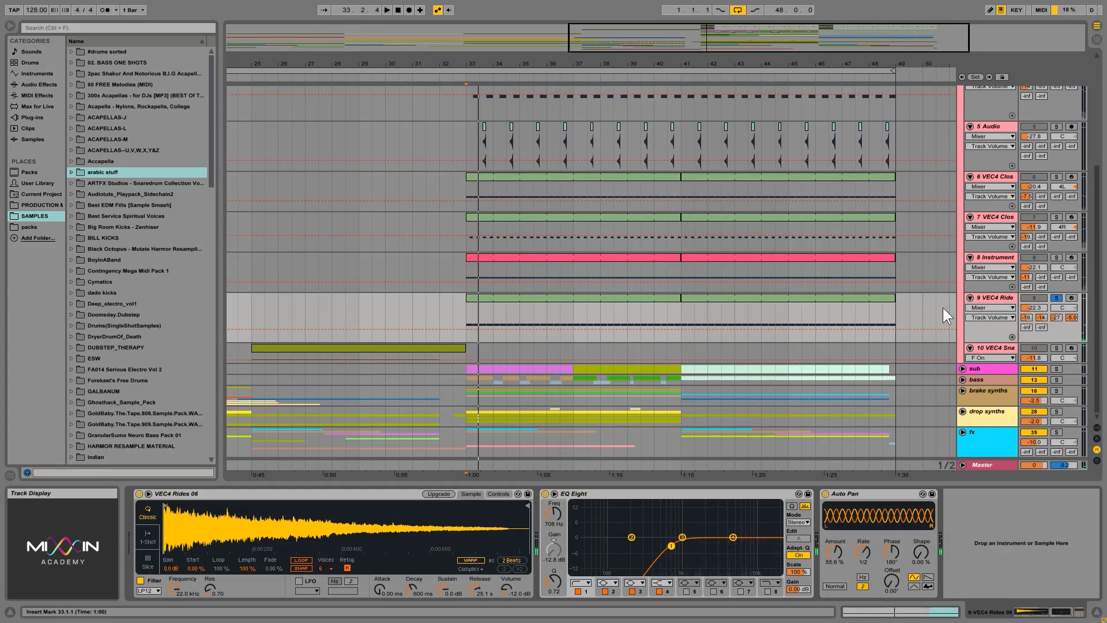
Solo and play the 10 VEC4 Snares track from bar 25 with its lane enlarged, and upgrade its Auto Filter.
{"action": "left_click", "coordinate": [990, 348]}
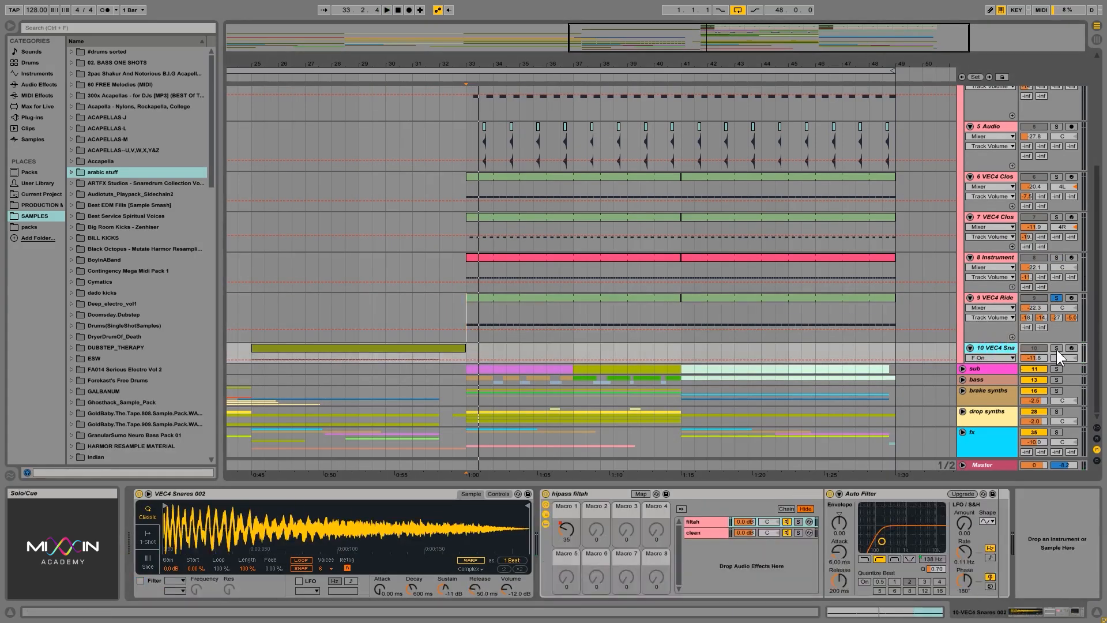
{"action": "left_click", "coordinate": [1056, 349]}
{"action": "left_click", "coordinate": [251, 357]}
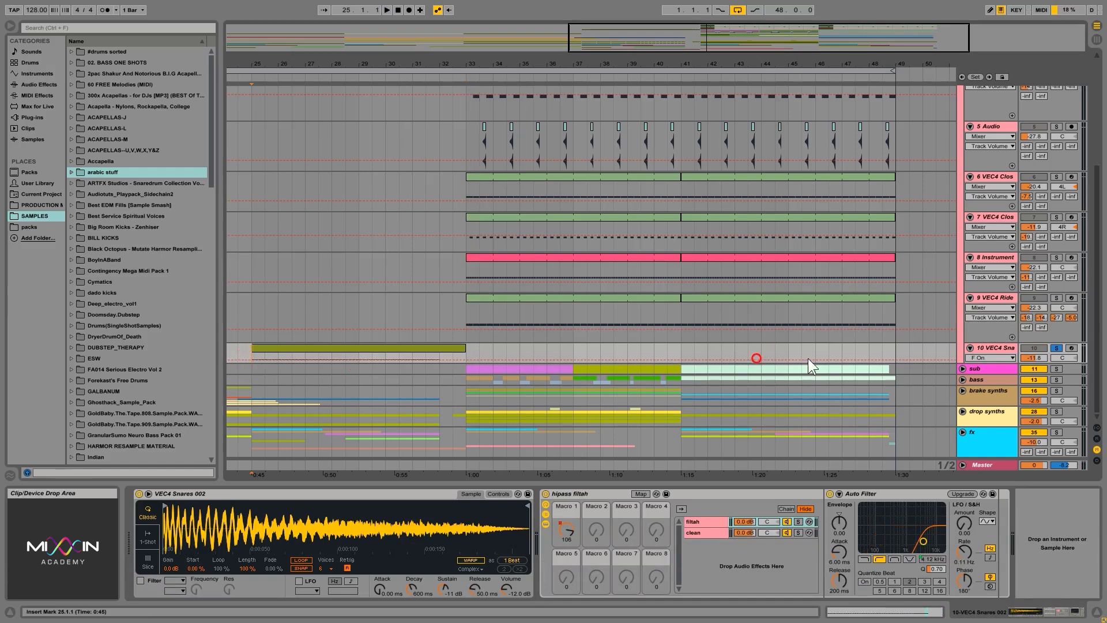
{"action": "left_click_drag", "start_coordinate": [987, 365], "coordinate": [969, 387]}
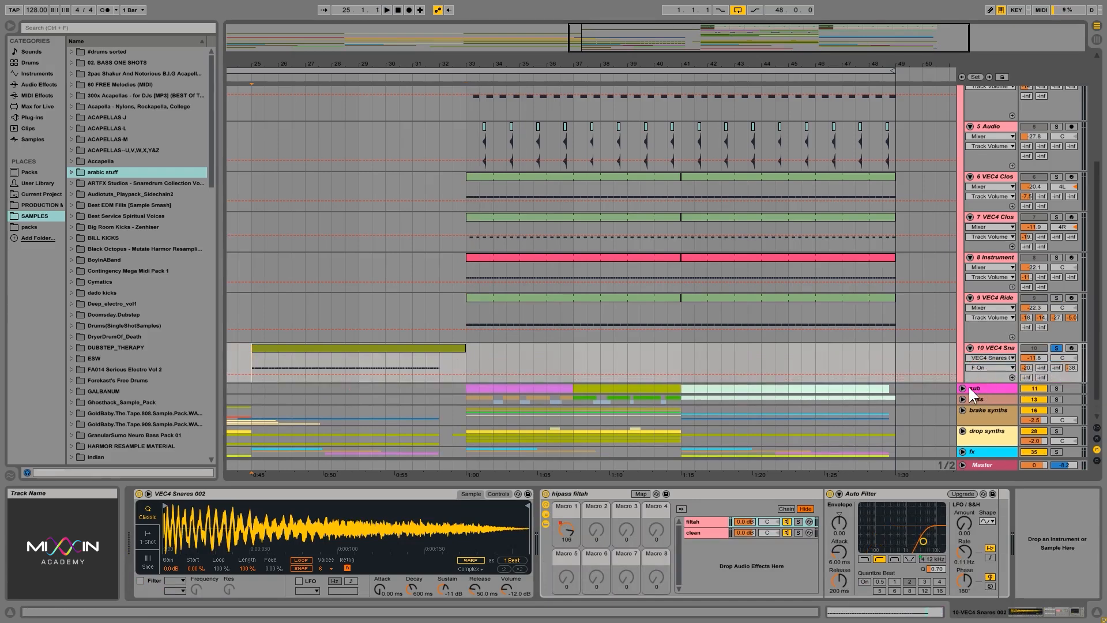
{"action": "key", "text": "space"}
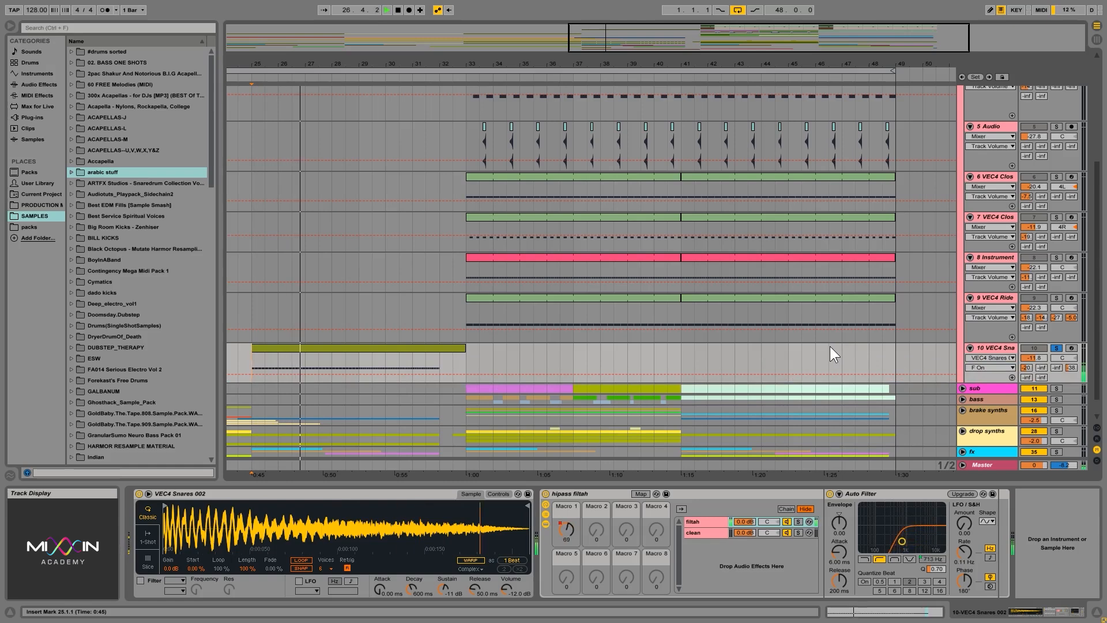
{"action": "left_click", "coordinate": [955, 492]}
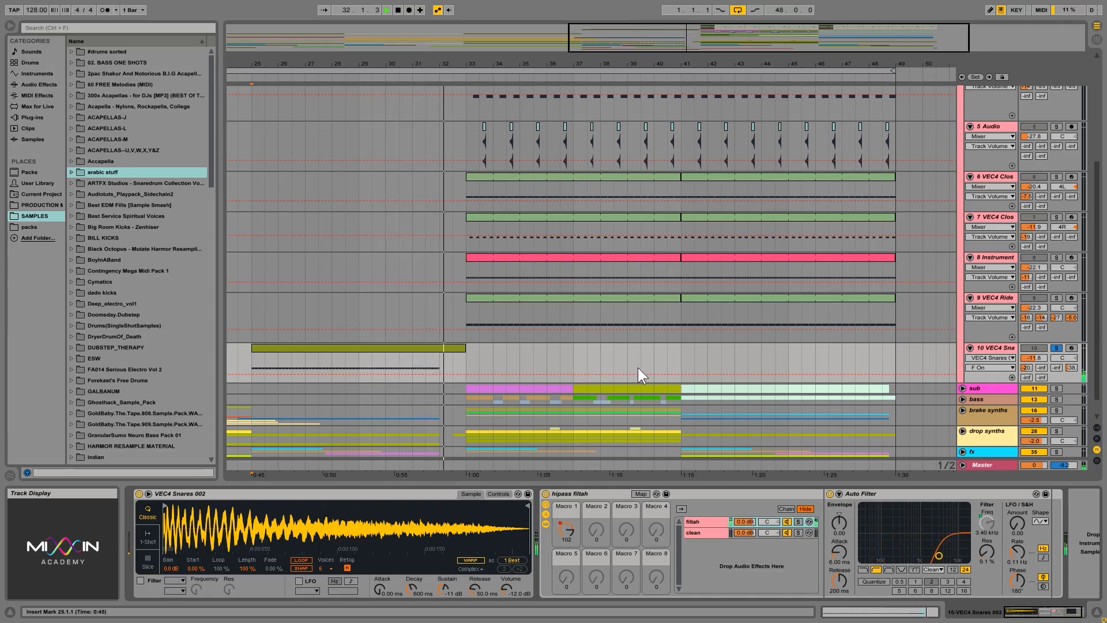
Turn off solo on the 10 VEC4 Snares track and fold the drums group.
{"action": "left_click", "coordinate": [1057, 349]}
{"action": "scroll", "coordinate": [782, 271], "scroll_direction": "up", "scroll_amount": 6}
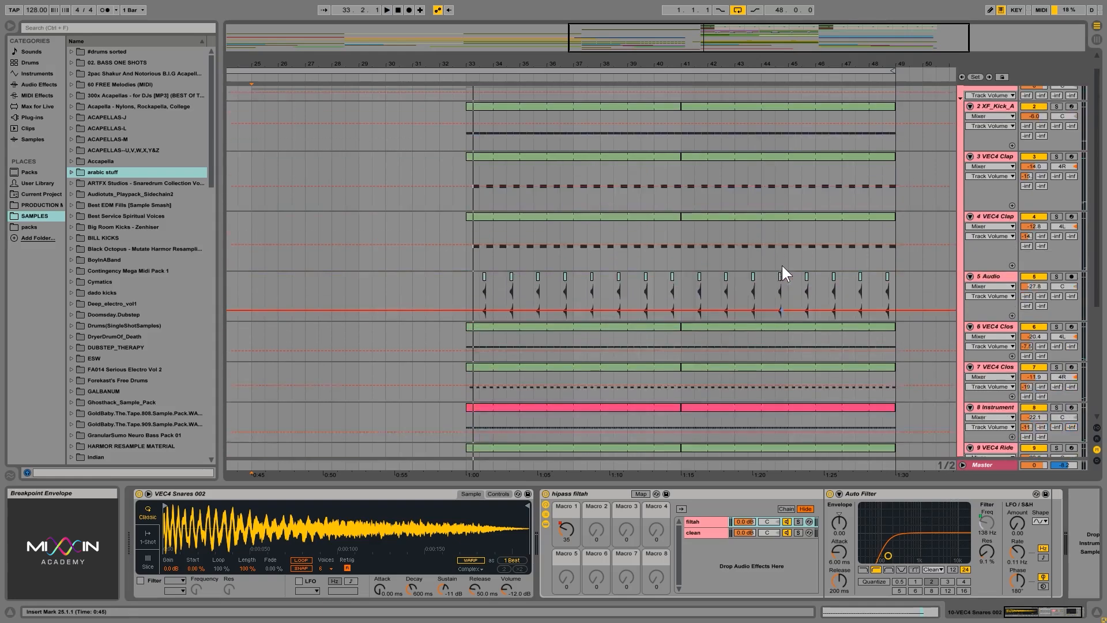
{"action": "left_click", "coordinate": [963, 91]}
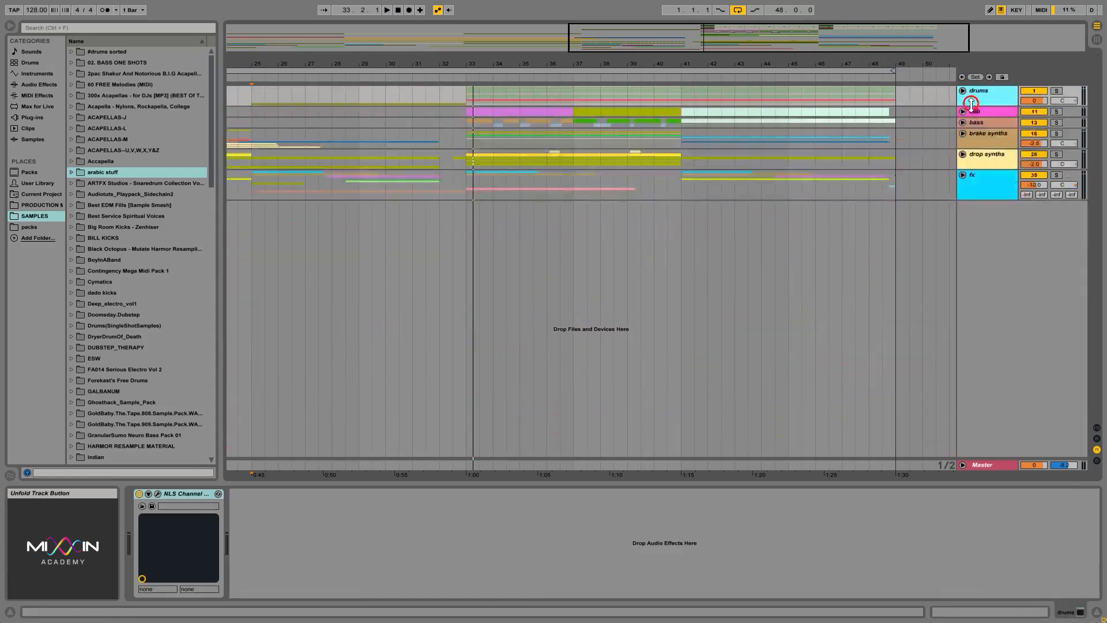
Unfold the sub group, solo and play it from bar 33, and view the sub track's IL Harmor plug-in window.
{"action": "left_click", "coordinate": [971, 111]}
{"action": "left_click", "coordinate": [962, 112]}
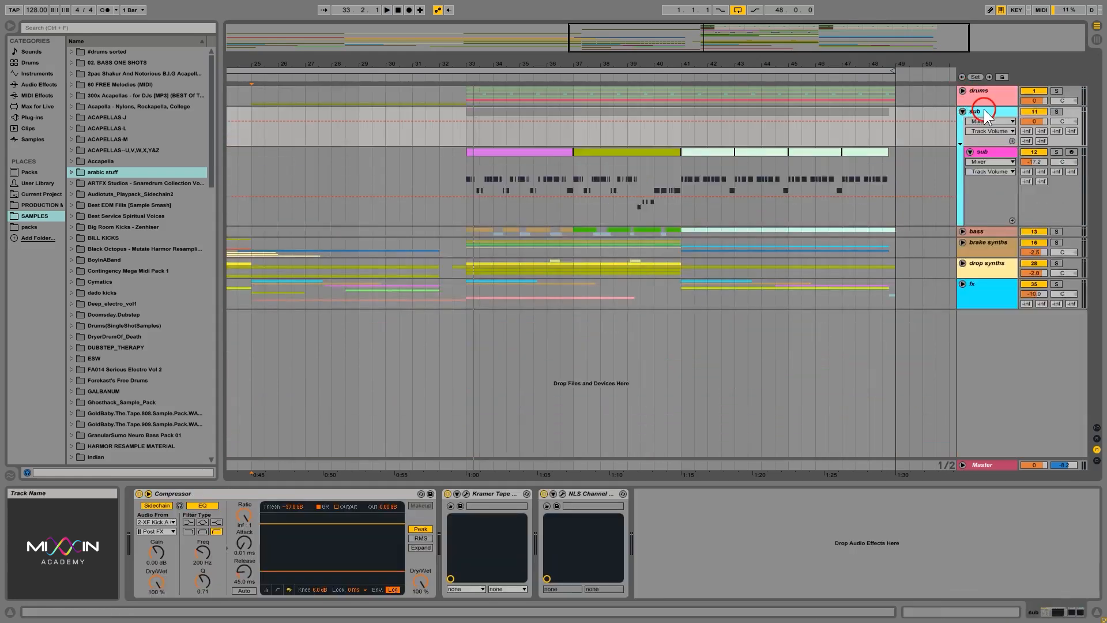
{"action": "left_click", "coordinate": [472, 178]}
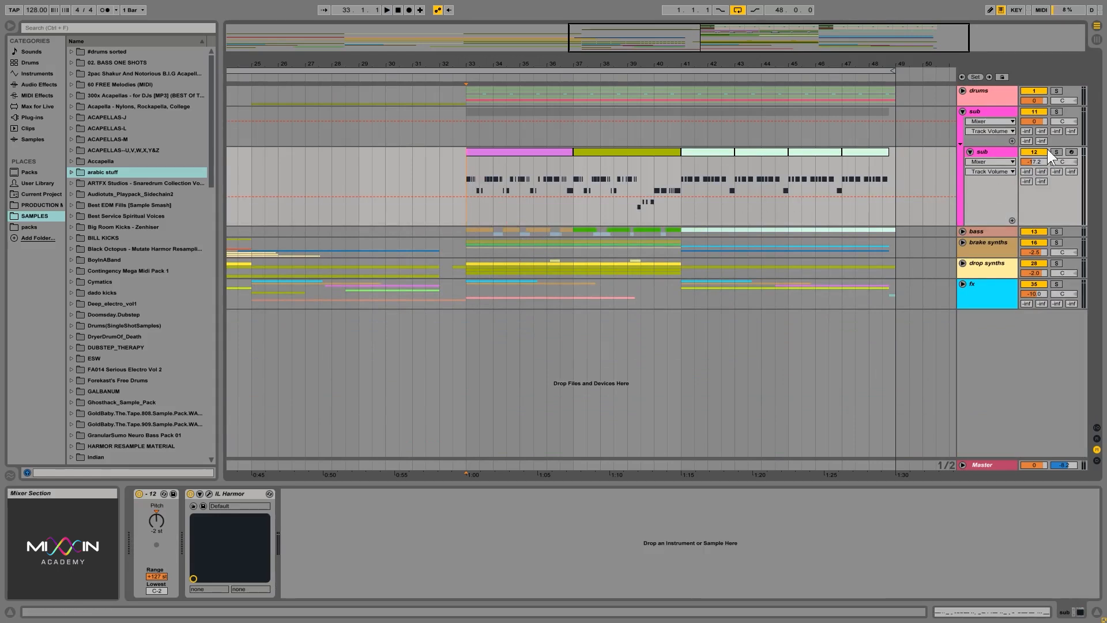
{"action": "left_click", "coordinate": [1057, 112]}
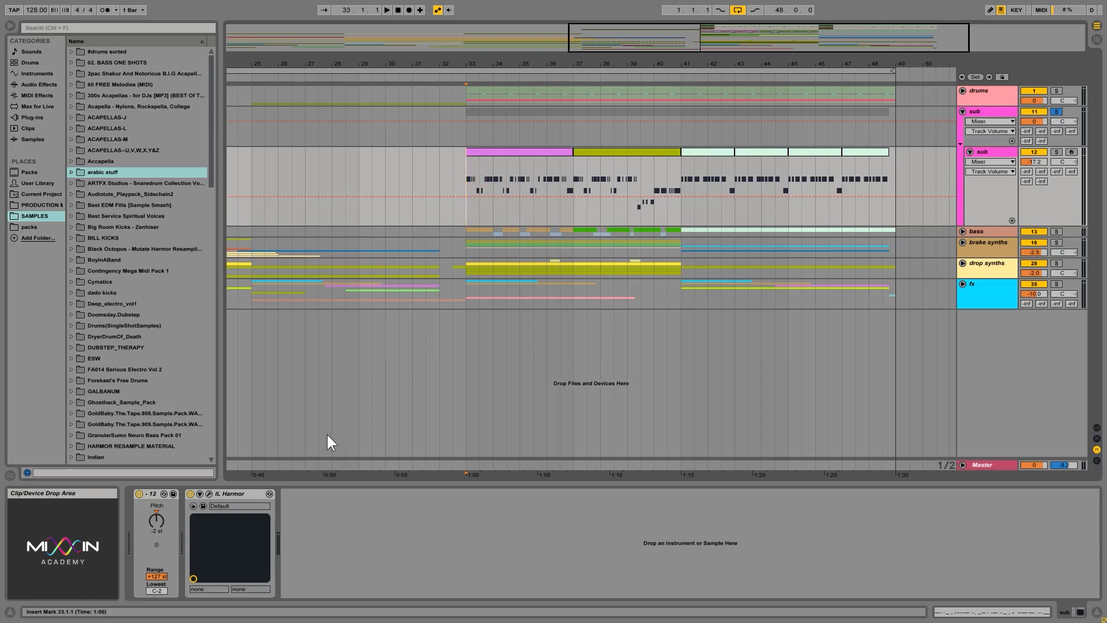
{"action": "key", "text": "space"}
{"action": "left_click", "coordinate": [208, 493]}
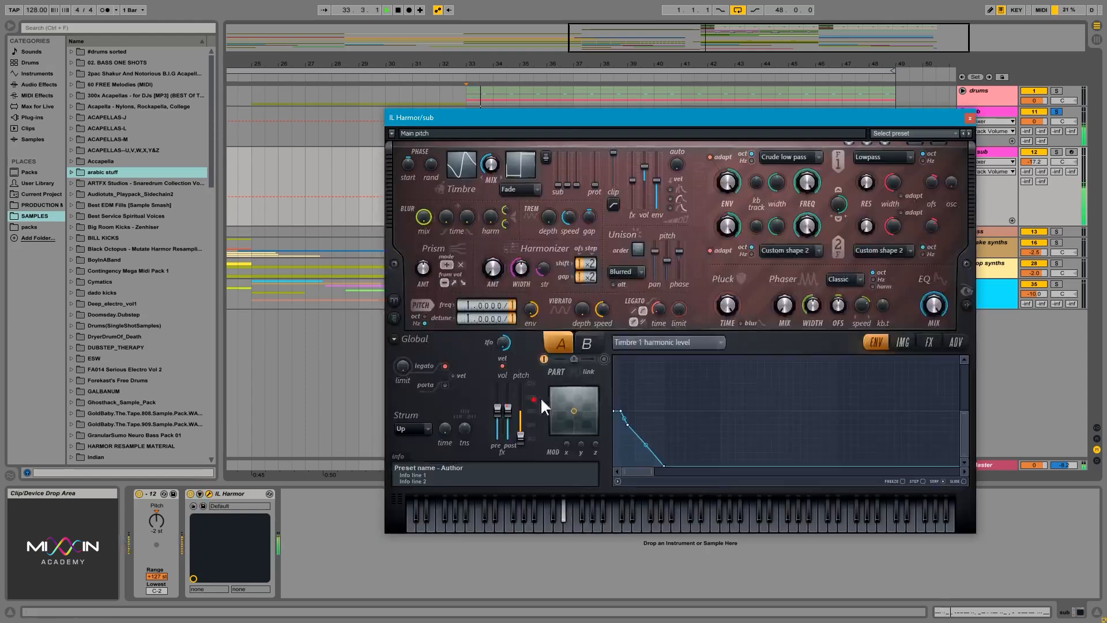
{"action": "left_click", "coordinate": [971, 117]}
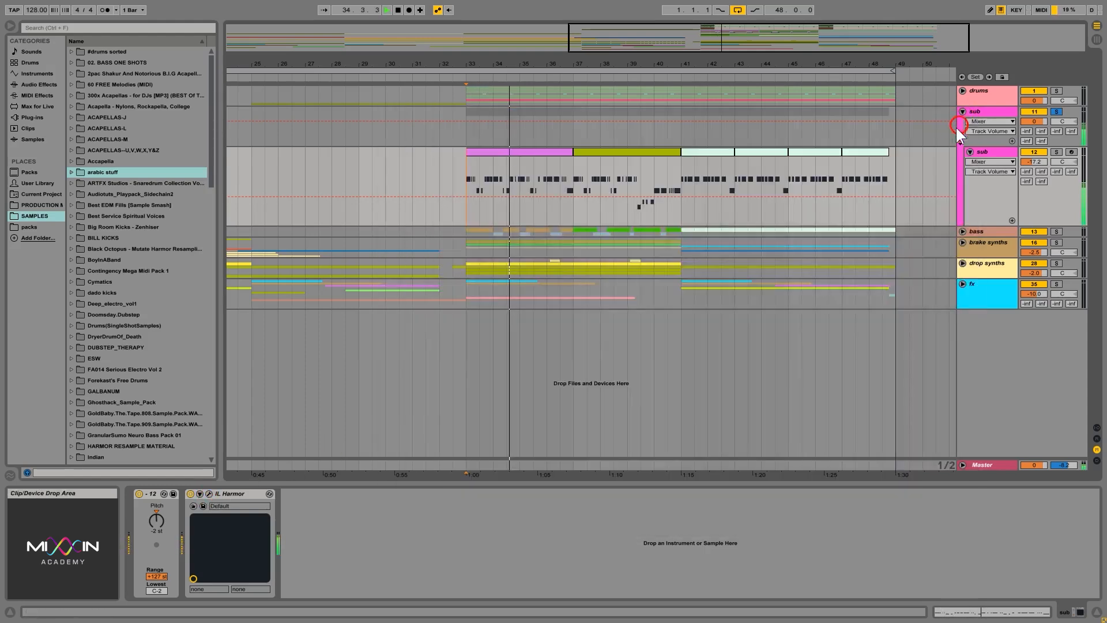
Show the sub group's device chain and set its Compressor threshold to -42.3 dB.
{"action": "left_click", "coordinate": [991, 154]}
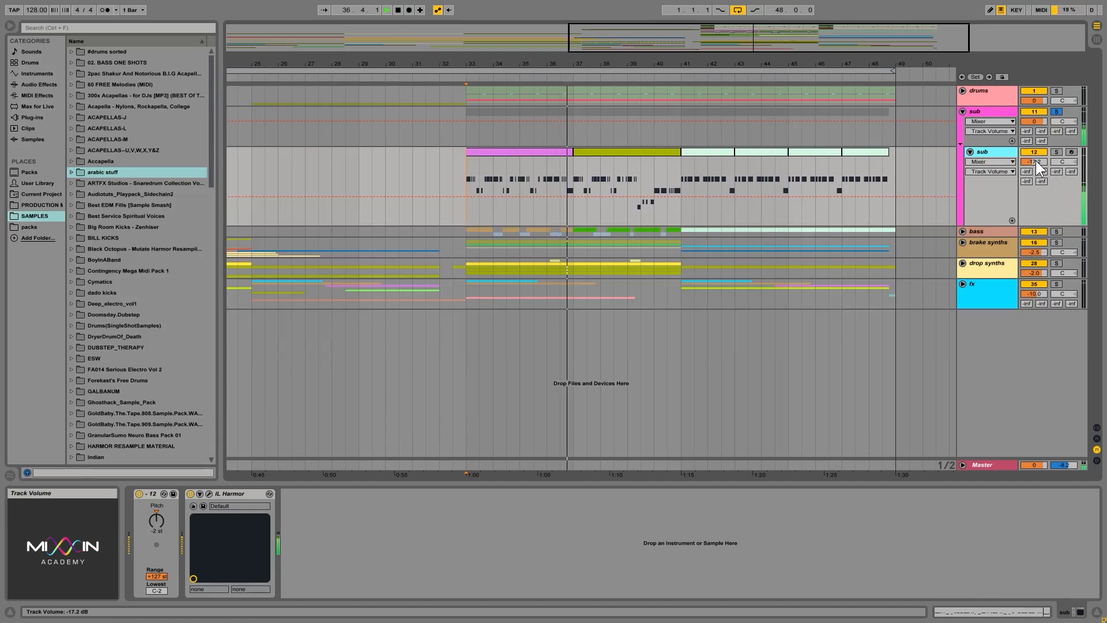
{"action": "left_click", "coordinate": [988, 115]}
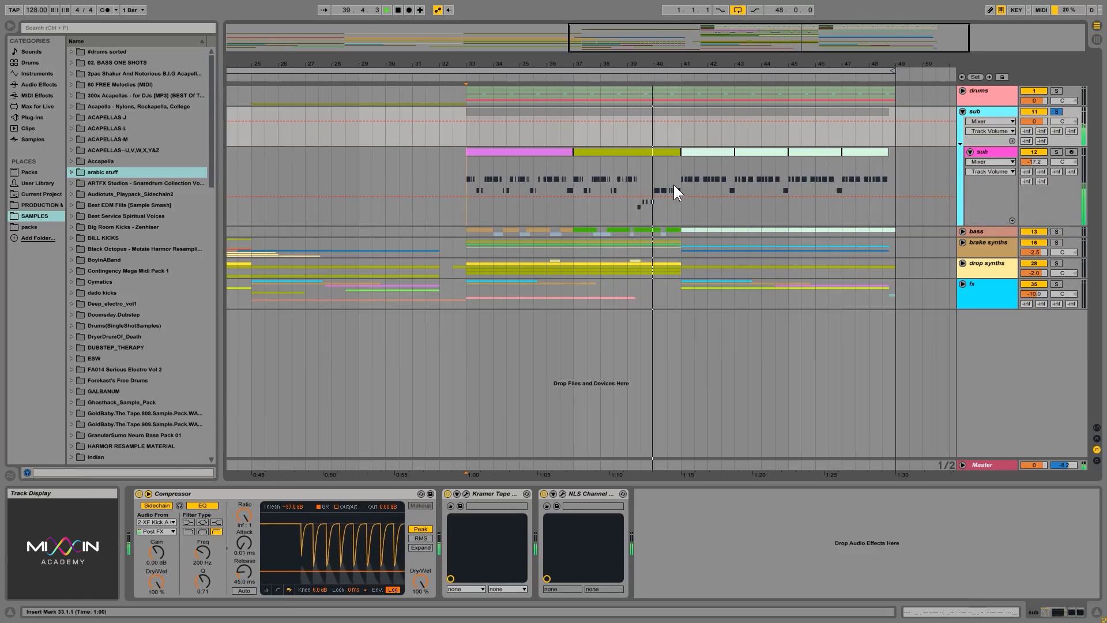
{"action": "left_click", "coordinate": [293, 507]}
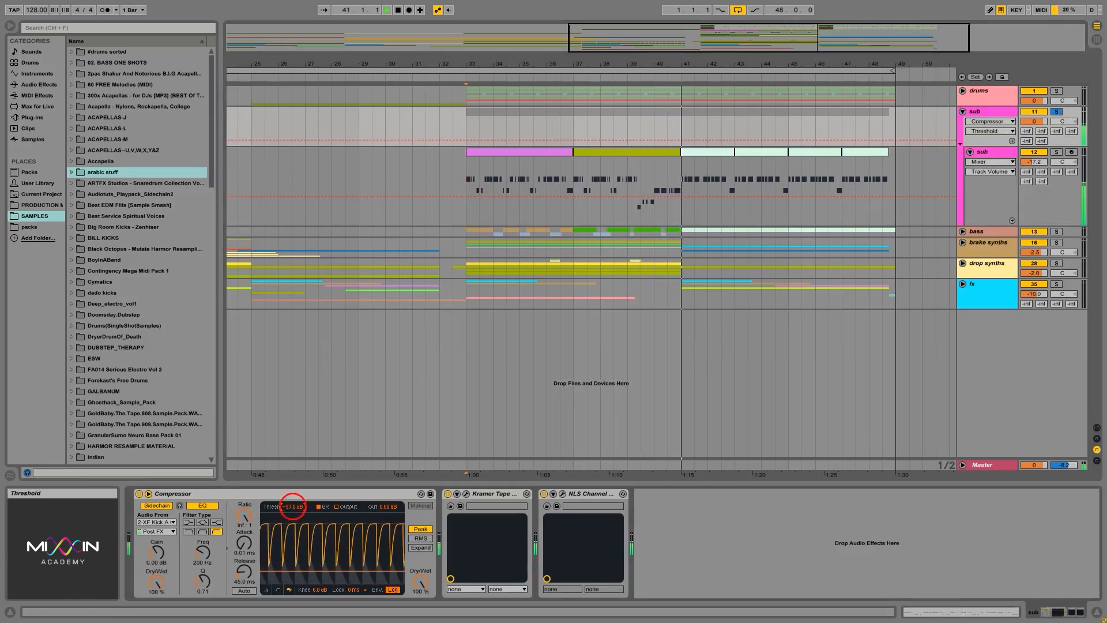
{"action": "left_click_drag", "start_coordinate": [293, 507], "coordinate": [293, 511]}
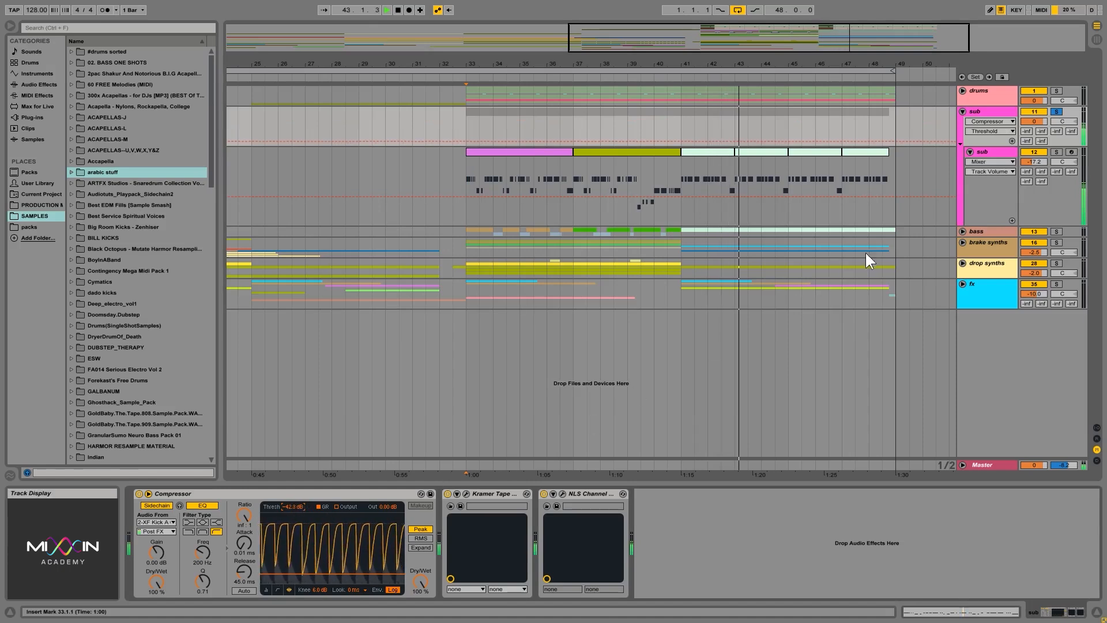
Turn off solo on the sub group, stop playback, and fold the group.
{"action": "left_click", "coordinate": [1056, 112]}
{"action": "key", "text": "space"}
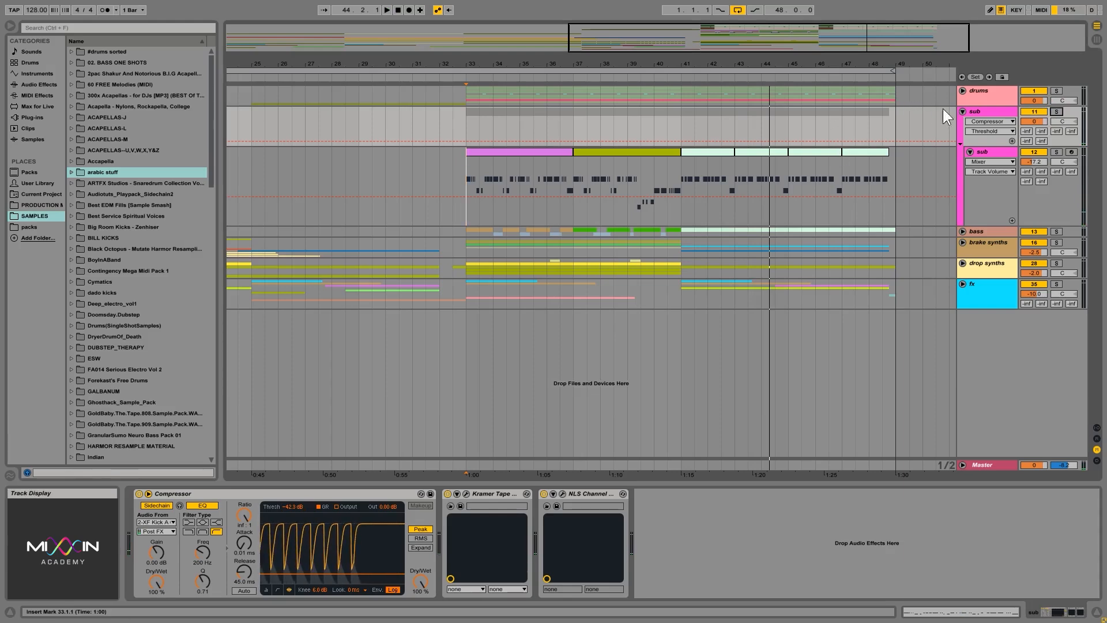
{"action": "left_click", "coordinate": [963, 112]}
Unfold the bass group, then solo and audition its 14 Instrument track from bar 33.
{"action": "left_click", "coordinate": [968, 123]}
{"action": "left_click", "coordinate": [976, 123]}
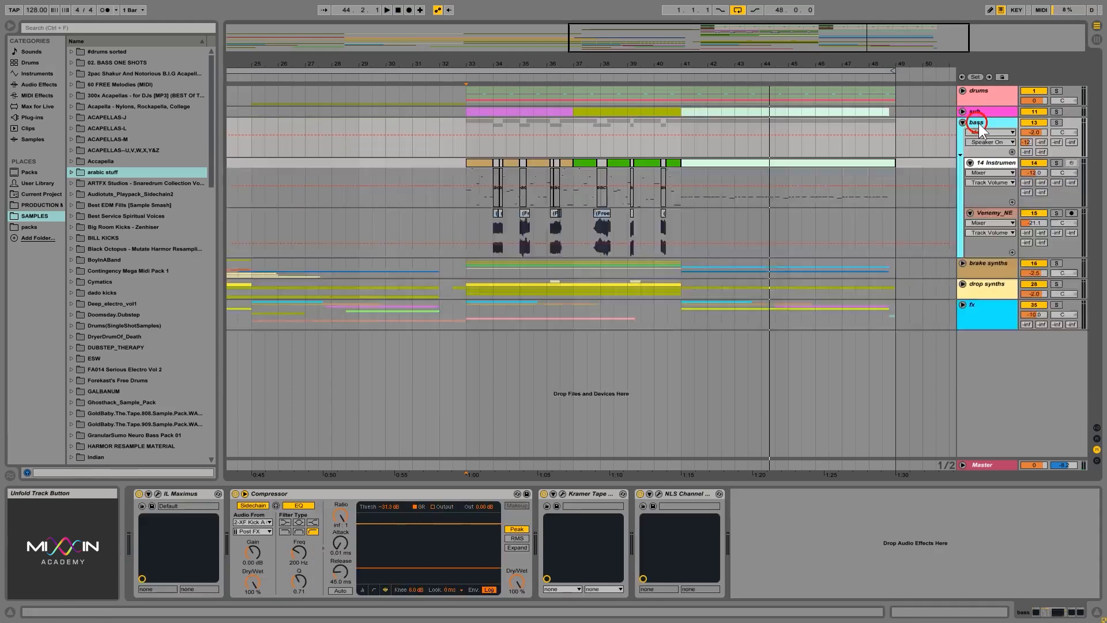
{"action": "left_click", "coordinate": [1056, 122]}
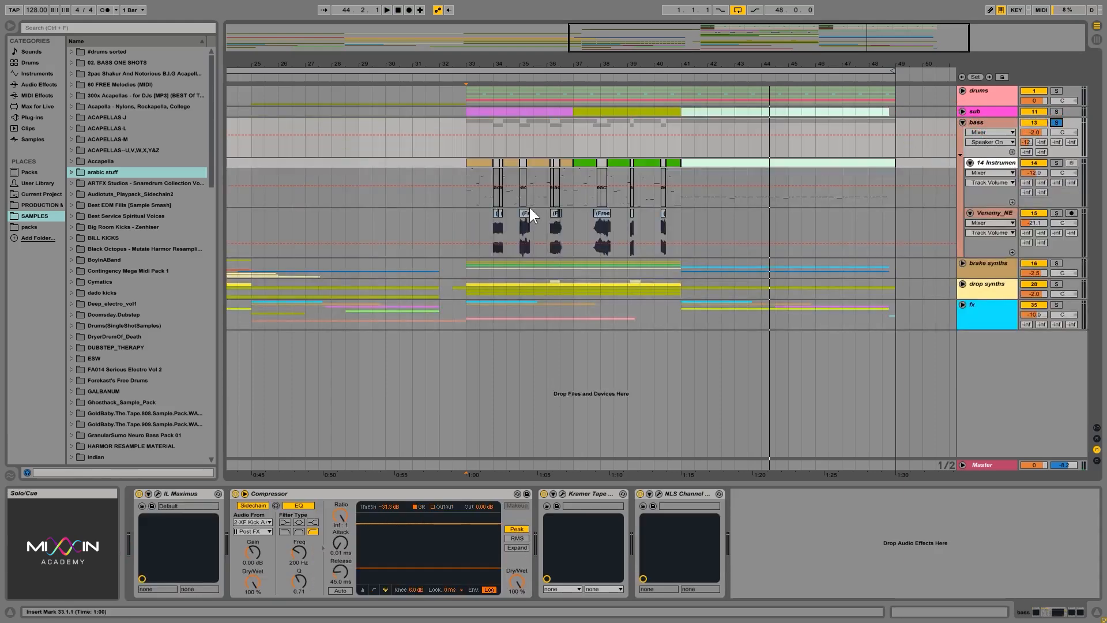
{"action": "left_click", "coordinate": [461, 190]}
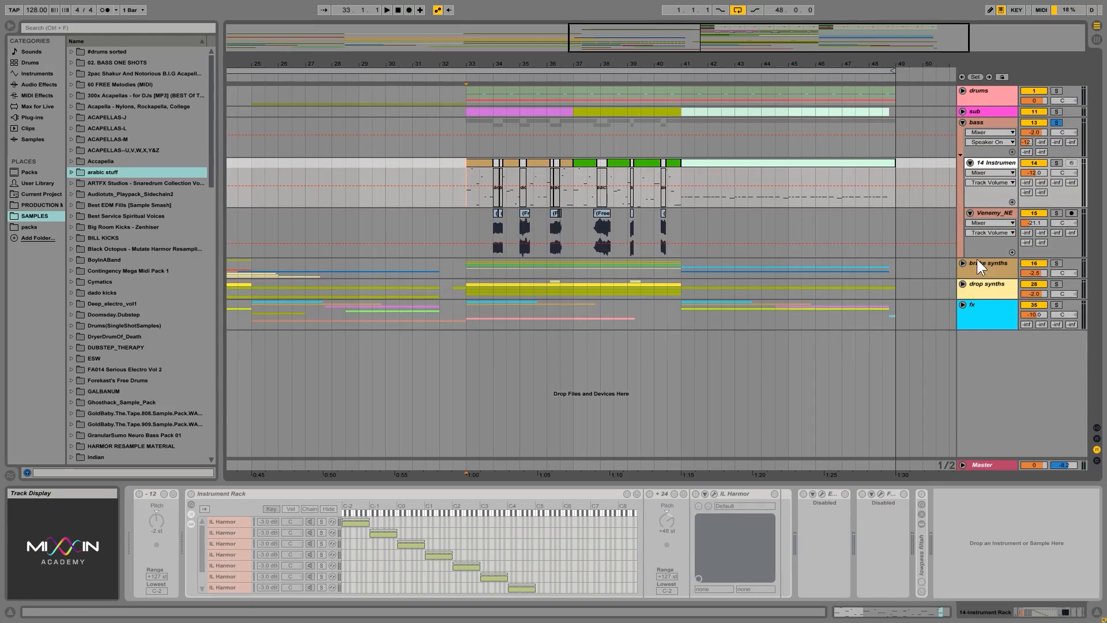
{"action": "left_click", "coordinate": [1057, 163]}
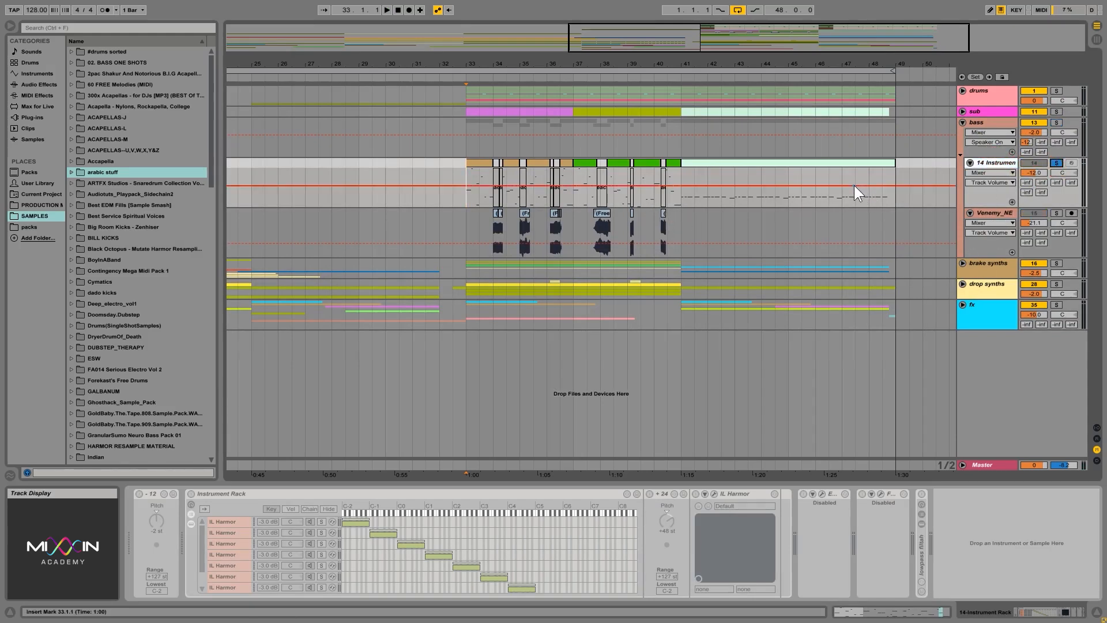
{"action": "key", "text": "space"}
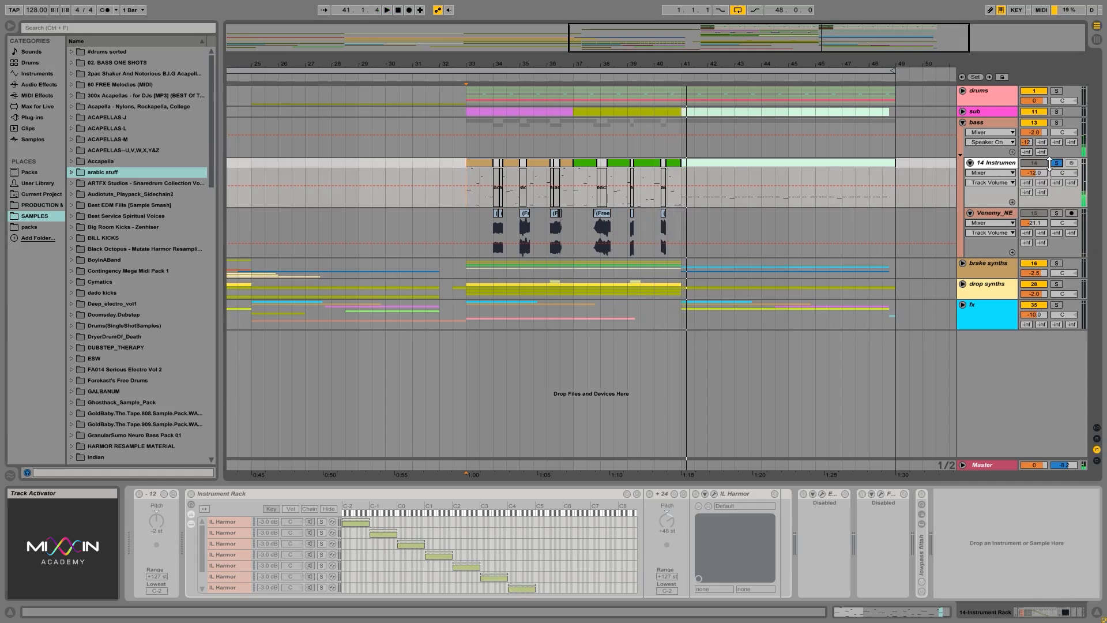
Solo and audition the Venemy audio track in the bass group from bar 33.
{"action": "left_click", "coordinate": [472, 233]}
{"action": "left_click", "coordinate": [1057, 213]}
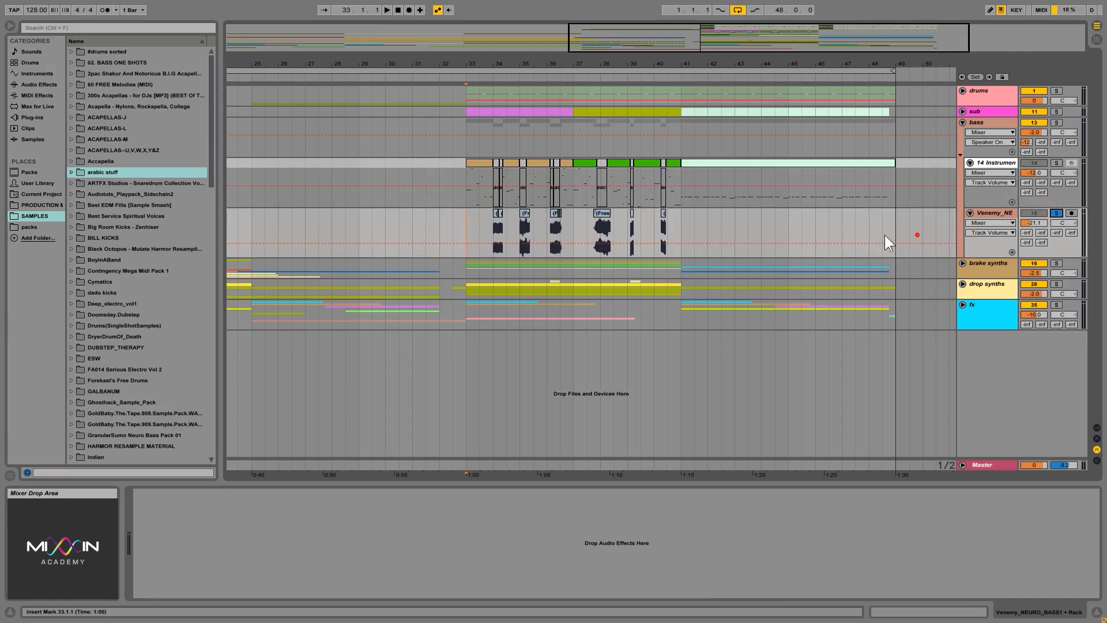
{"action": "key", "text": "space"}
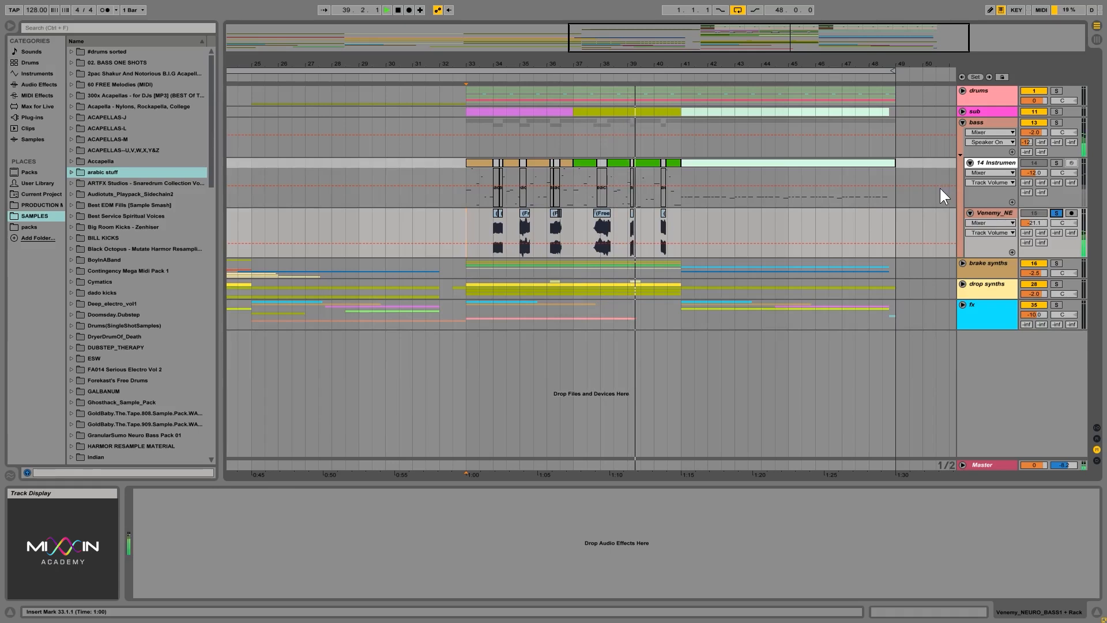
Solo and play the whole bass group from bar 33, and examine the frozen audio clips alongside the deactivated MIDI clips.
{"action": "left_click", "coordinate": [1056, 121]}
{"action": "key", "text": "space"}
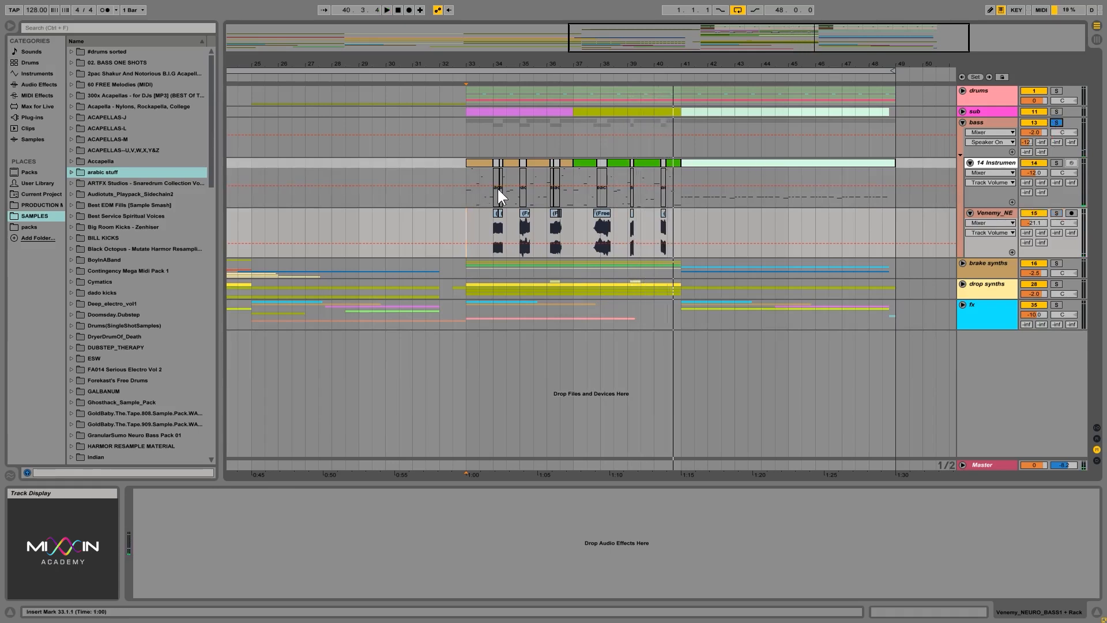
{"action": "key", "text": "space"}
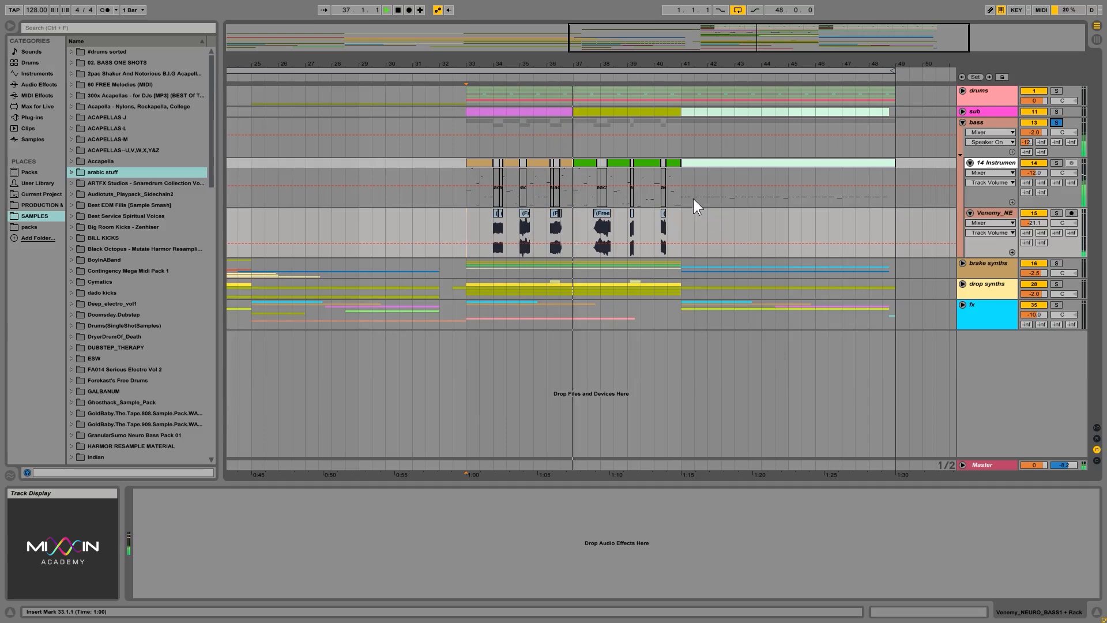
{"action": "left_click_drag", "start_coordinate": [599, 62], "coordinate": [598, 83]}
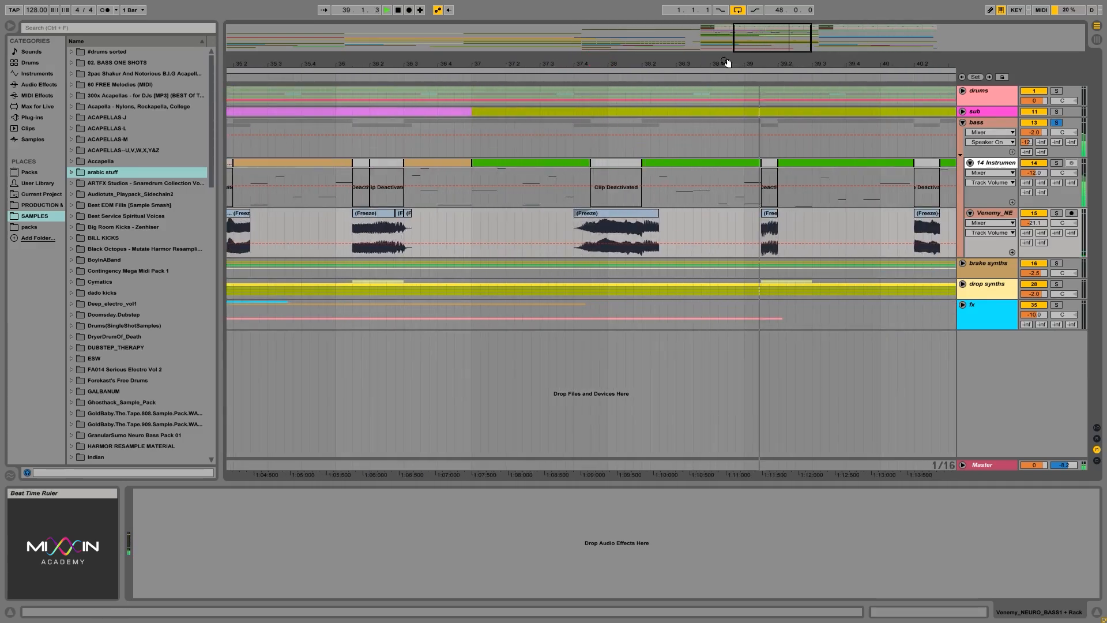
{"action": "left_click_drag", "start_coordinate": [724, 64], "coordinate": [672, 67]}
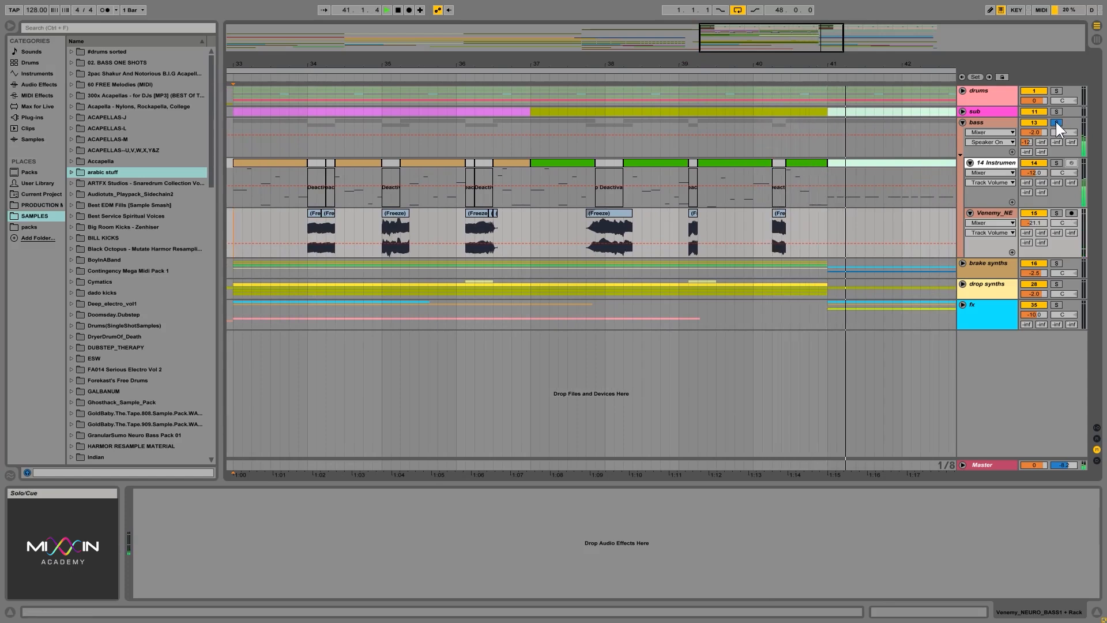
{"action": "left_click_drag", "start_coordinate": [723, 64], "coordinate": [763, 62]}
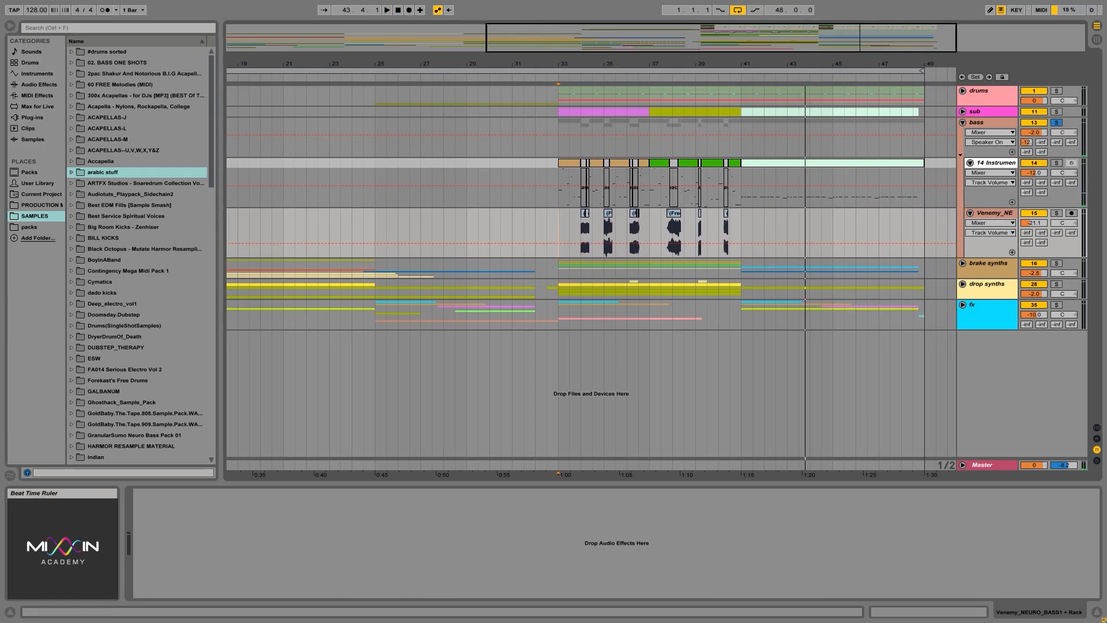
{"action": "left_click_drag", "start_coordinate": [618, 65], "coordinate": [539, 71]}
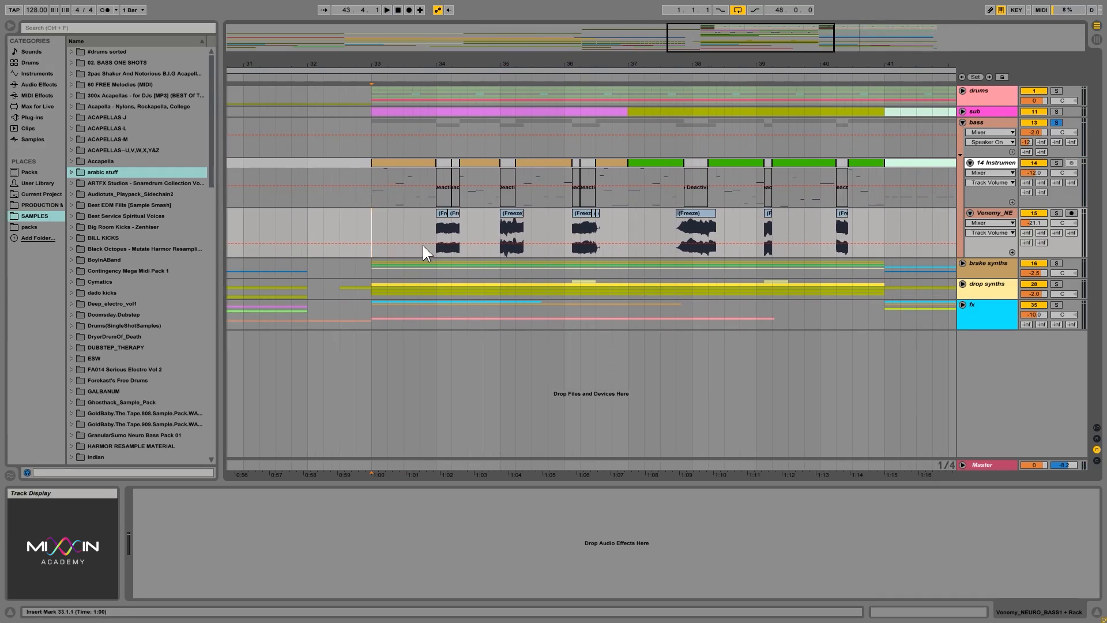
{"action": "left_click", "coordinate": [454, 214]}
{"action": "left_click_drag", "start_coordinate": [643, 60], "coordinate": [583, 192]}
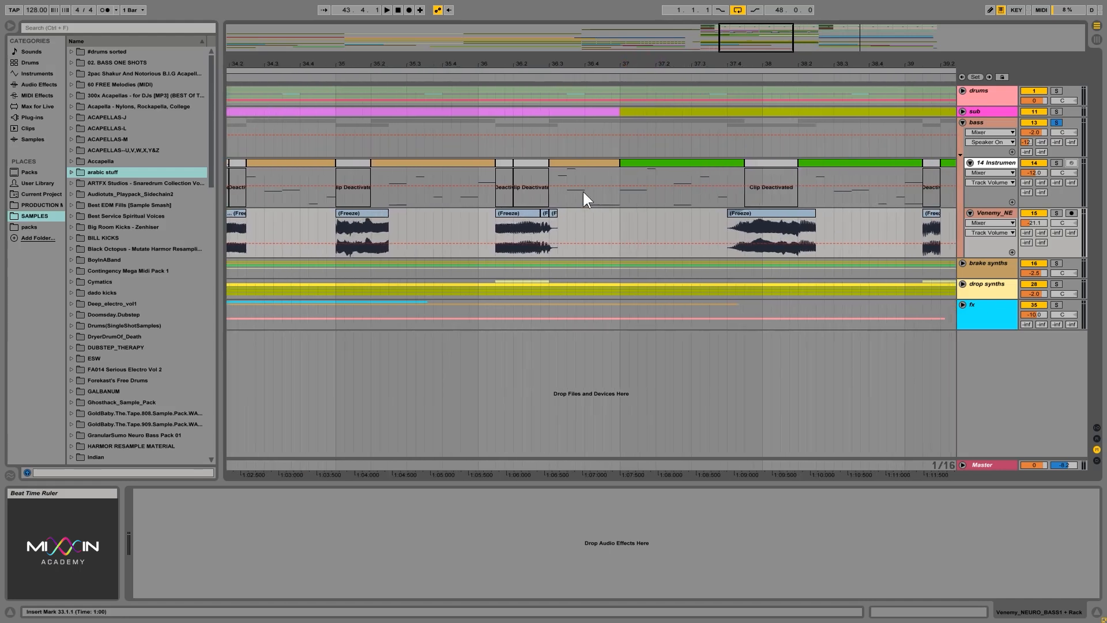
Show the 14 Instrument track's devices and examine the IL Harmor chains and key zones in its Instrument Rack.
{"action": "left_click", "coordinate": [993, 164]}
{"action": "scroll", "coordinate": [276, 548], "scroll_direction": "down", "scroll_amount": 2}
{"action": "scroll", "coordinate": [237, 559], "scroll_direction": "up", "scroll_amount": 2}
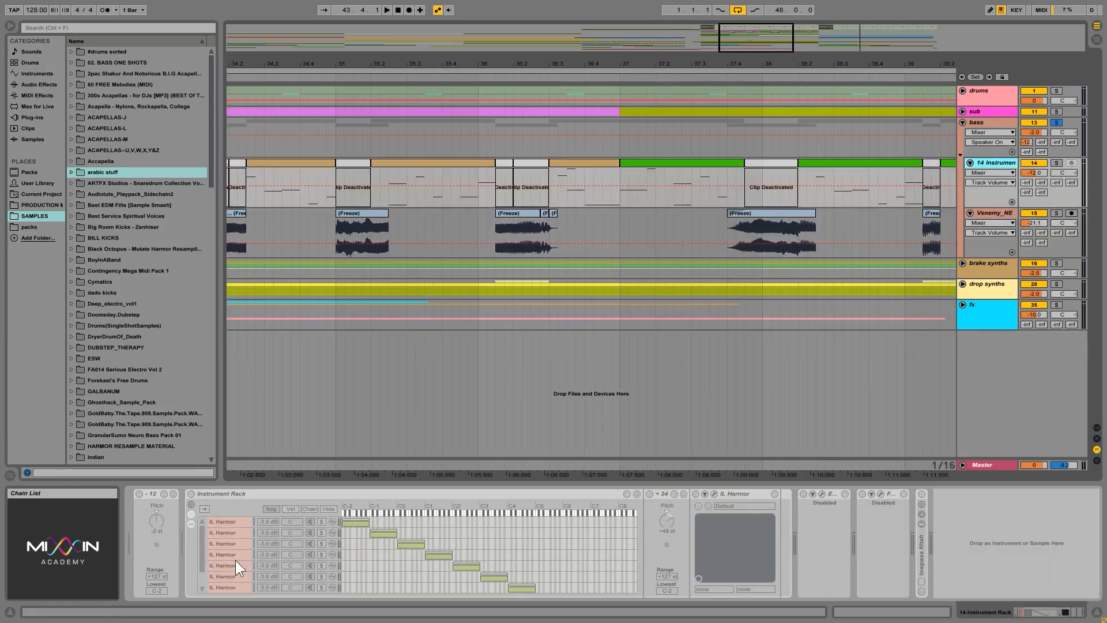
{"action": "scroll", "coordinate": [236, 559], "scroll_direction": "down", "scroll_amount": 2}
{"action": "scroll", "coordinate": [235, 557], "scroll_direction": "up", "scroll_amount": 2}
{"action": "left_click_drag", "start_coordinate": [715, 69], "coordinate": [715, 46]}
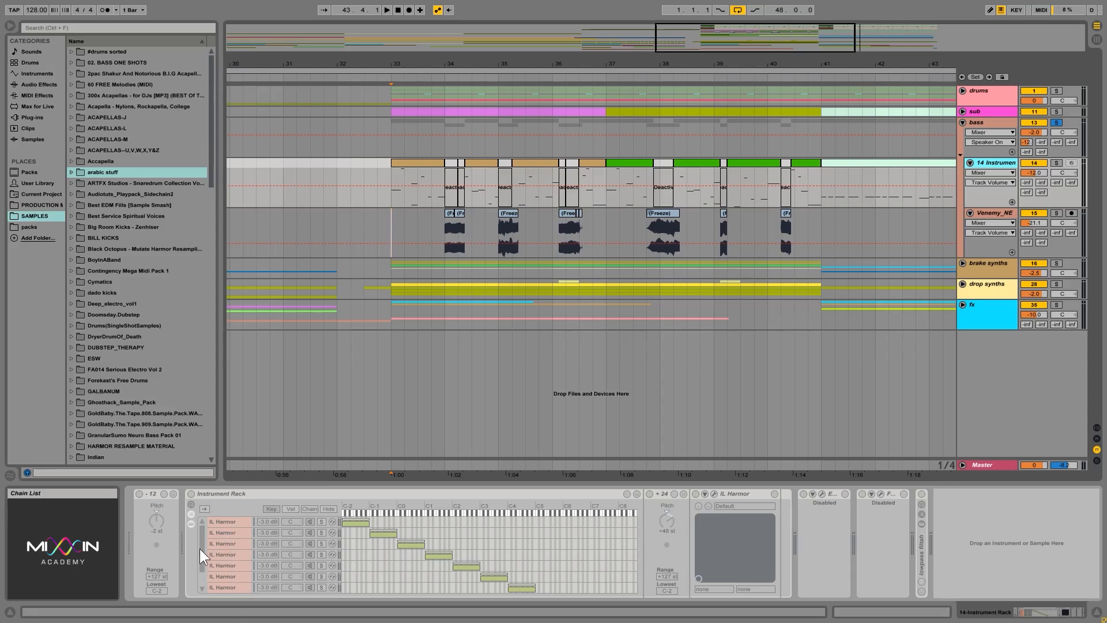
{"action": "left_click", "coordinate": [203, 568]}
{"action": "scroll", "coordinate": [242, 563], "scroll_direction": "up", "scroll_amount": 2}
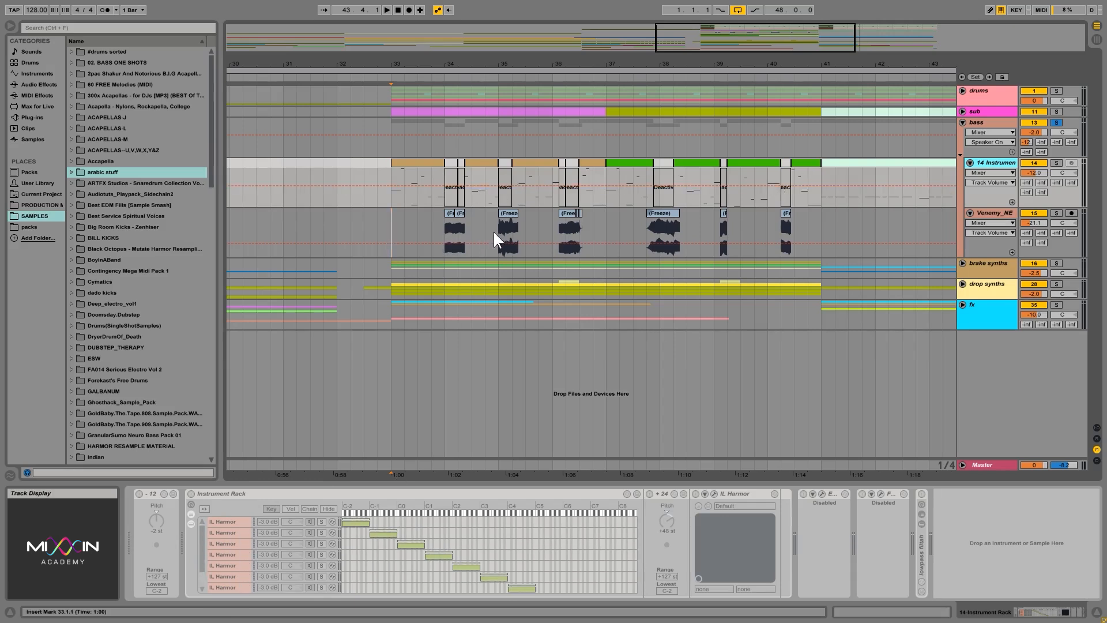
Select the first frozen bass audio from 34.1.1 to 34.2.3 and play the bass group from there with its device chain shown.
{"action": "left_click_drag", "start_coordinate": [444, 237], "coordinate": [465, 237]}
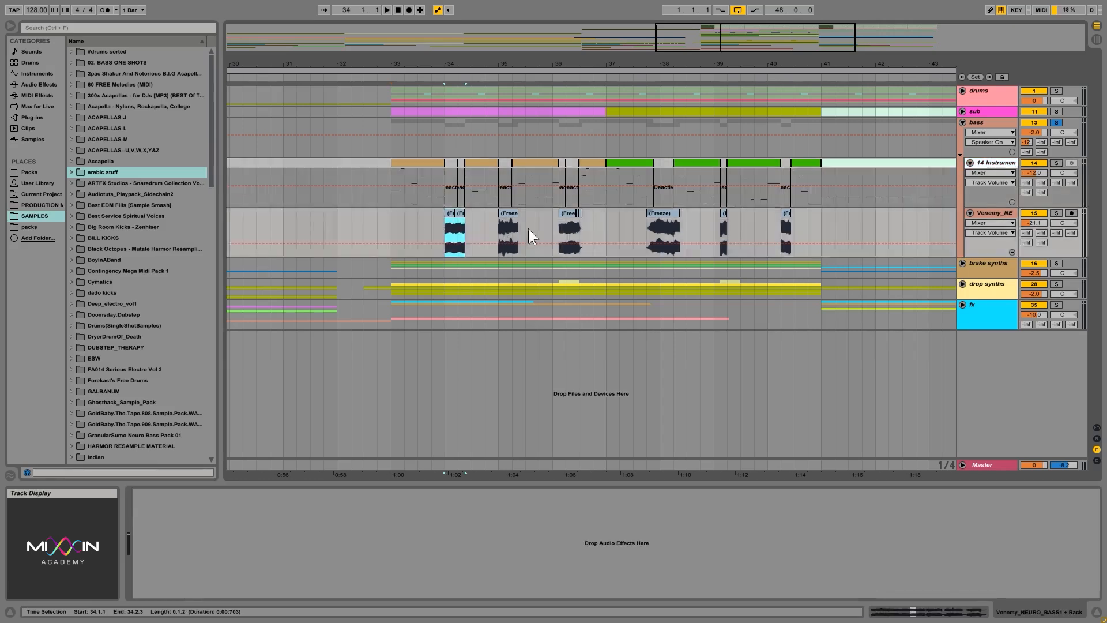
{"action": "left_click", "coordinate": [982, 124]}
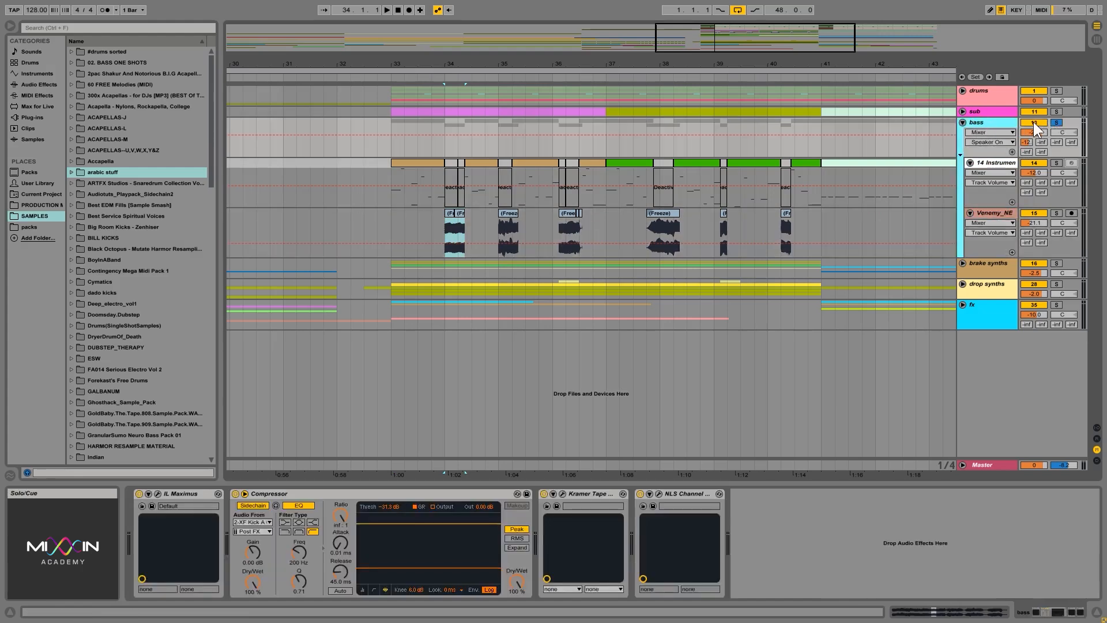
{"action": "key", "text": "space"}
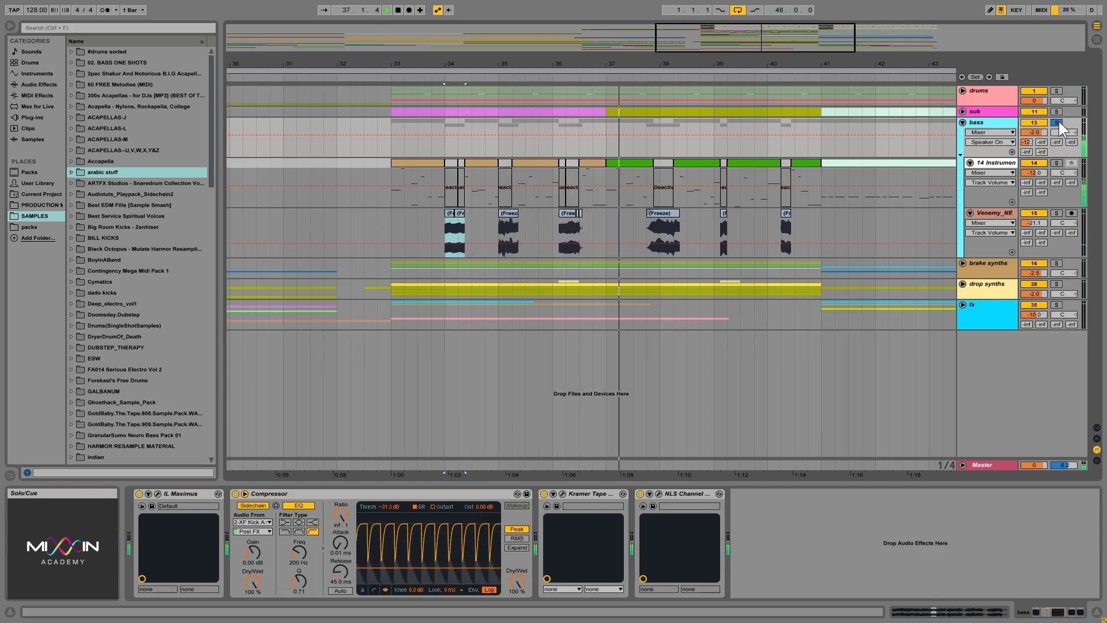
Stop playback, turn off solo on the bass group, and fold the group.
{"action": "key", "text": "space"}
{"action": "left_click", "coordinate": [1059, 122]}
{"action": "left_click", "coordinate": [962, 123]}
{"action": "left_click", "coordinate": [962, 123]}
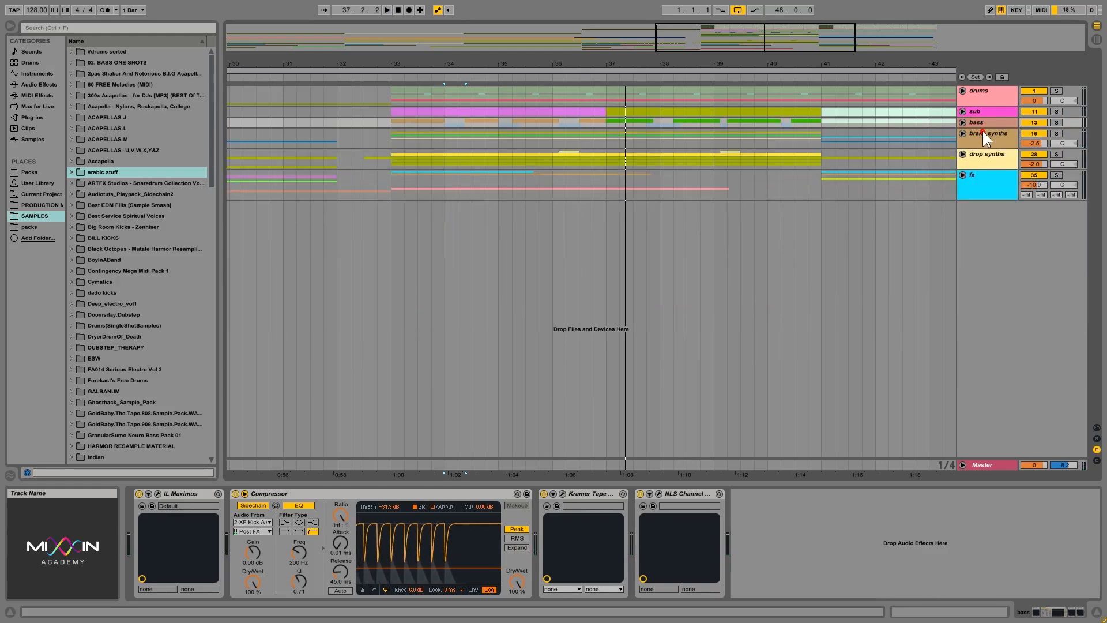
Unfold the brake synths group and look over its tracks across the full arrangement.
{"action": "left_click", "coordinate": [981, 133]}
{"action": "left_click", "coordinate": [962, 133]}
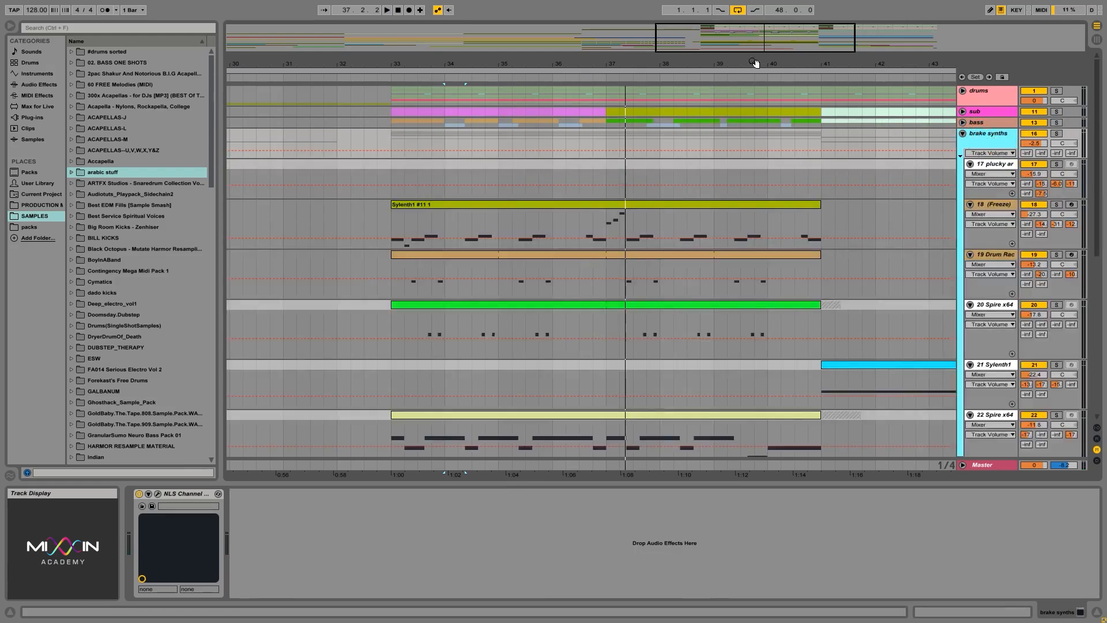
{"action": "left_click_drag", "start_coordinate": [755, 62], "coordinate": [744, 95]}
{"action": "scroll", "coordinate": [794, 195], "scroll_direction": "down", "scroll_amount": 5}
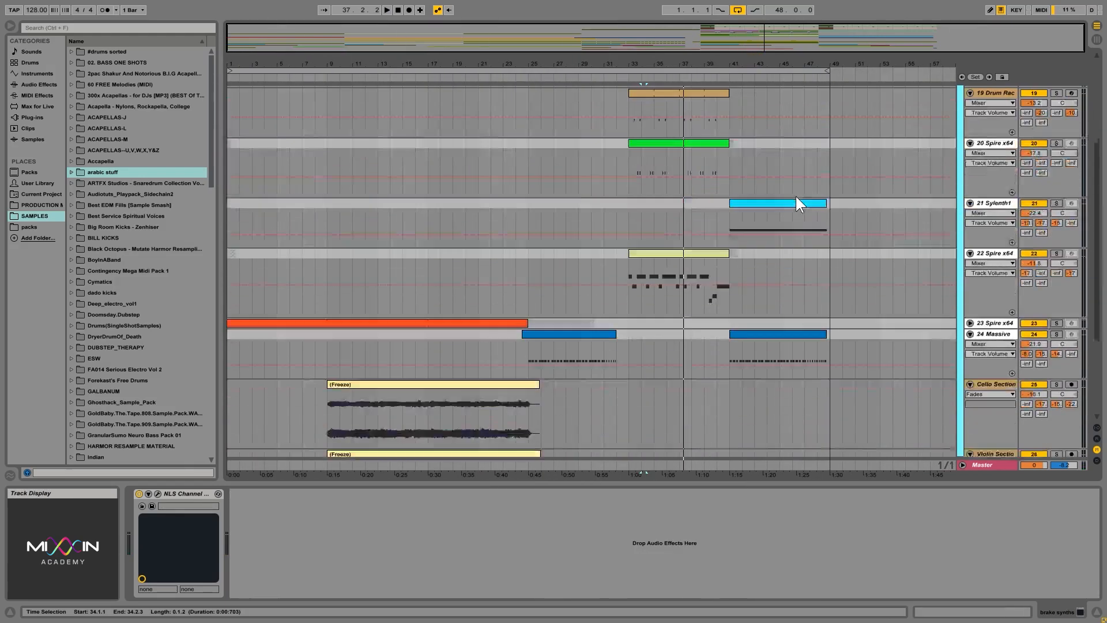
{"action": "scroll", "coordinate": [796, 196], "scroll_direction": "down", "scroll_amount": 2}
{"action": "scroll", "coordinate": [796, 196], "scroll_direction": "up", "scroll_amount": 6}
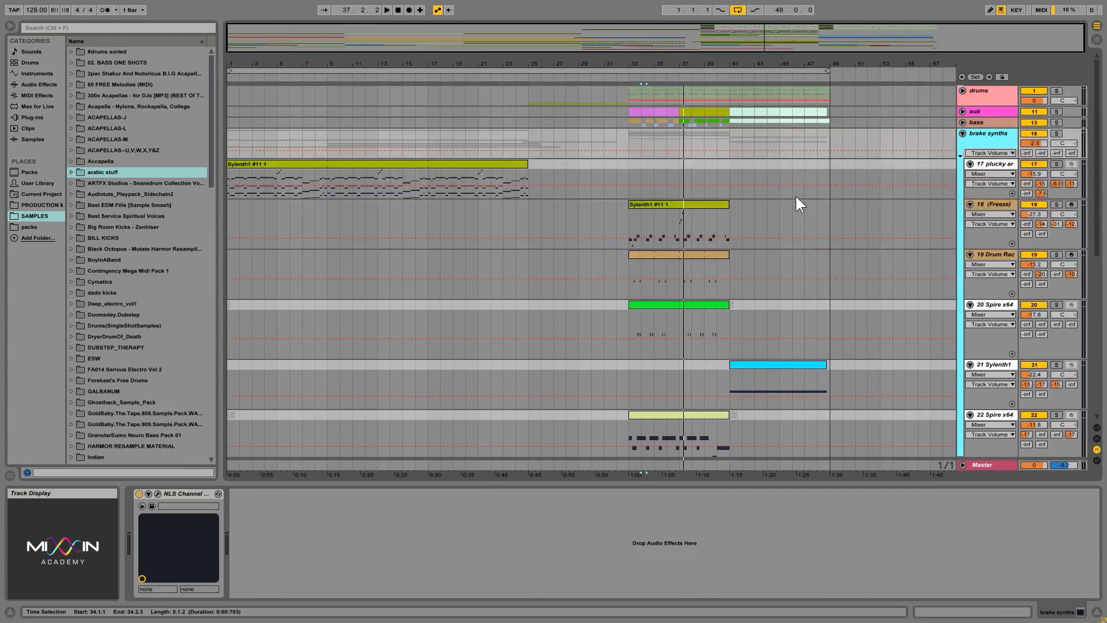
{"action": "scroll", "coordinate": [784, 196], "scroll_direction": "down", "scroll_amount": 3}
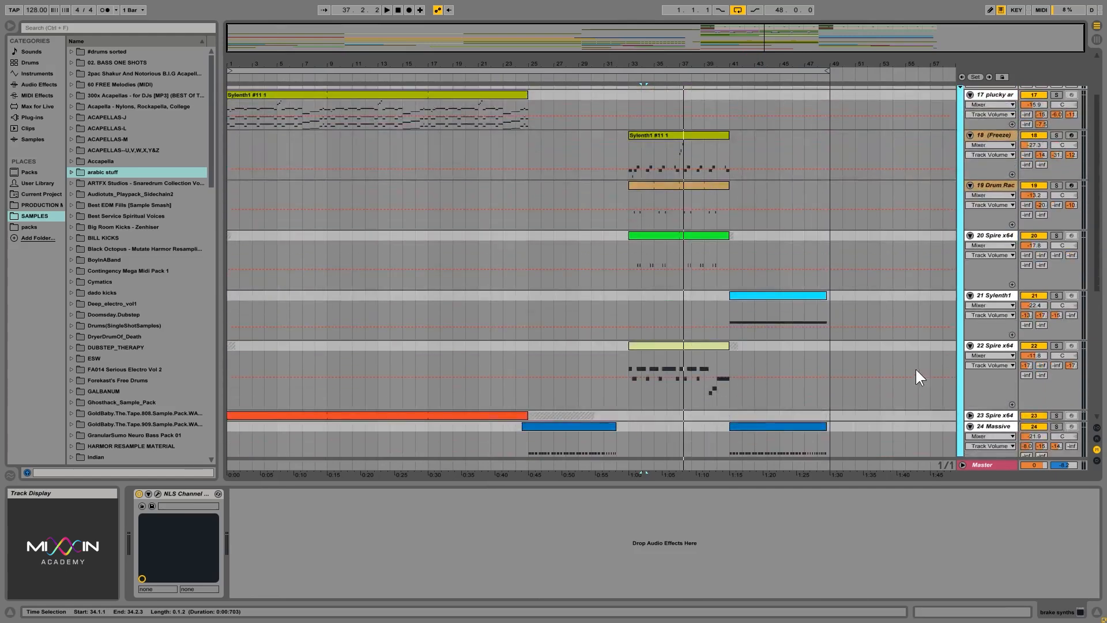
Move tracks 18 (Freeze) through 22 Spire x64 out of the brake synths group into the drop synths group.
{"action": "left_click", "coordinate": [996, 347]}
{"action": "scroll", "coordinate": [918, 269], "scroll_direction": "up", "scroll_amount": 2}
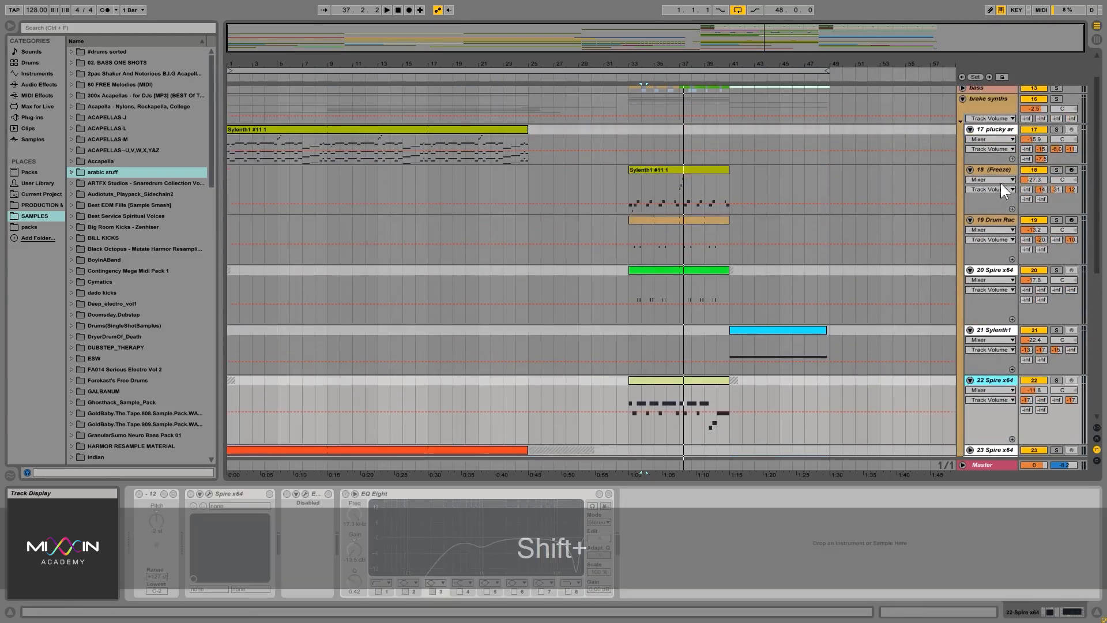
{"action": "left_click", "coordinate": [988, 169]}
{"action": "scroll", "coordinate": [951, 292], "scroll_direction": "down", "scroll_amount": 9}
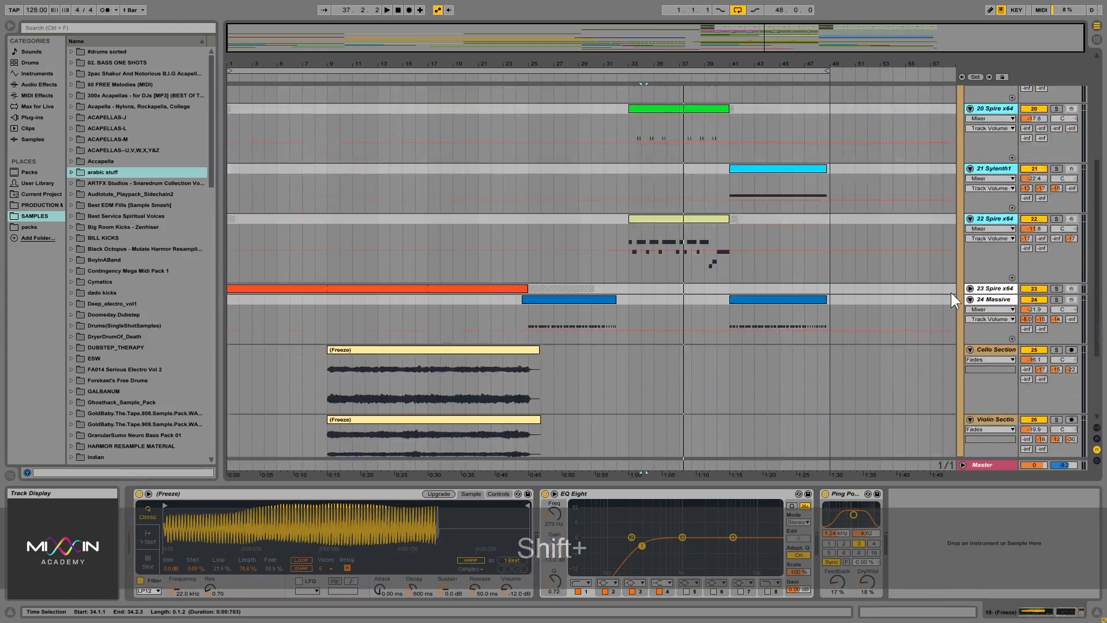
{"action": "left_click", "coordinate": [991, 136]}
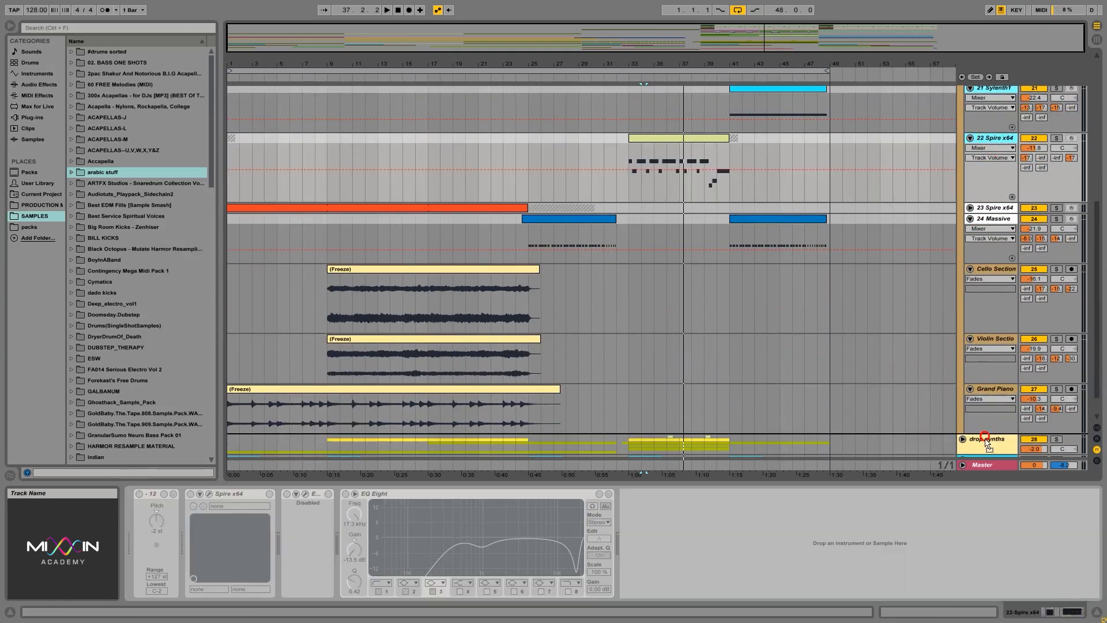
{"action": "scroll", "coordinate": [984, 432], "scroll_direction": "down", "scroll_amount": 1}
{"action": "left_click", "coordinate": [984, 435]}
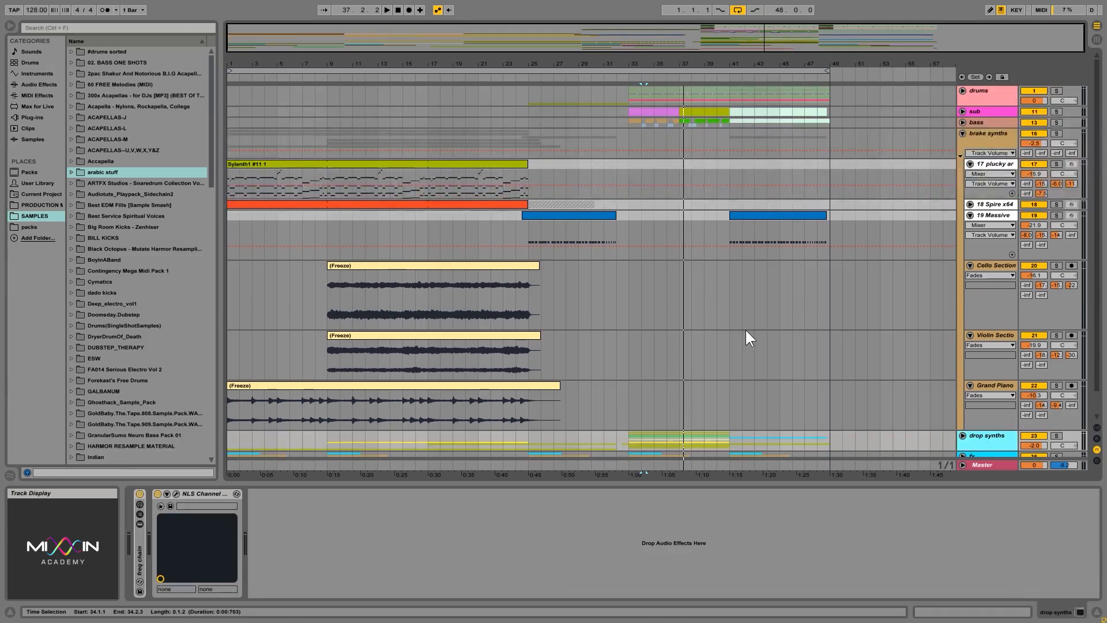
Fold and reopen the brake synths group and look over its tracks against the drop synths group.
{"action": "scroll", "coordinate": [749, 338], "scroll_direction": "down", "scroll_amount": 2}
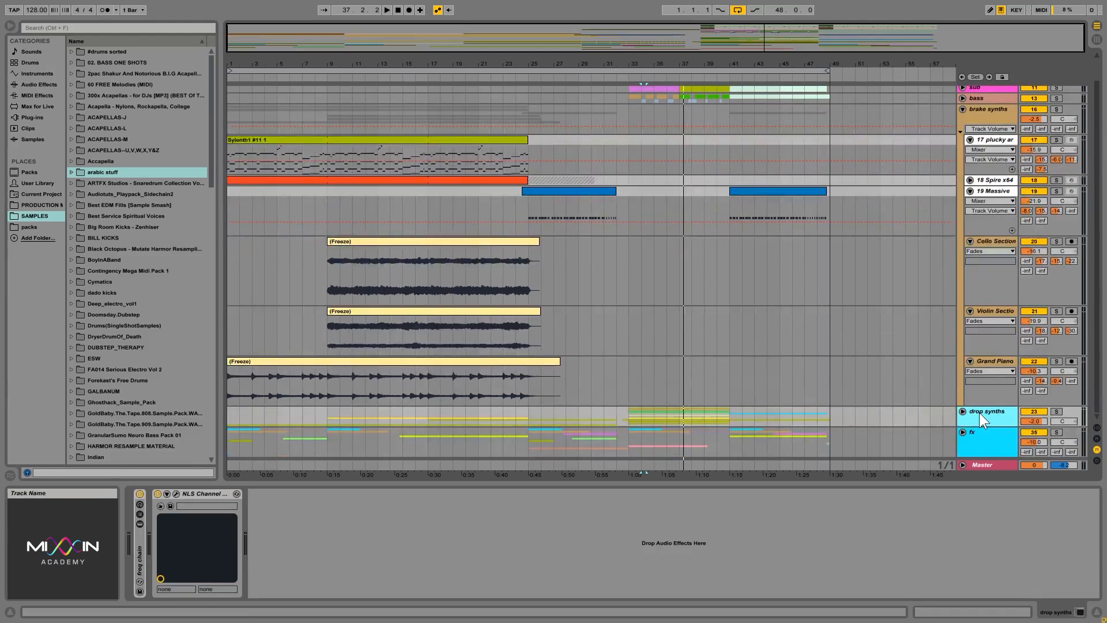
{"action": "left_click", "coordinate": [976, 108]}
{"action": "left_click", "coordinate": [963, 109]}
{"action": "left_click", "coordinate": [984, 112]}
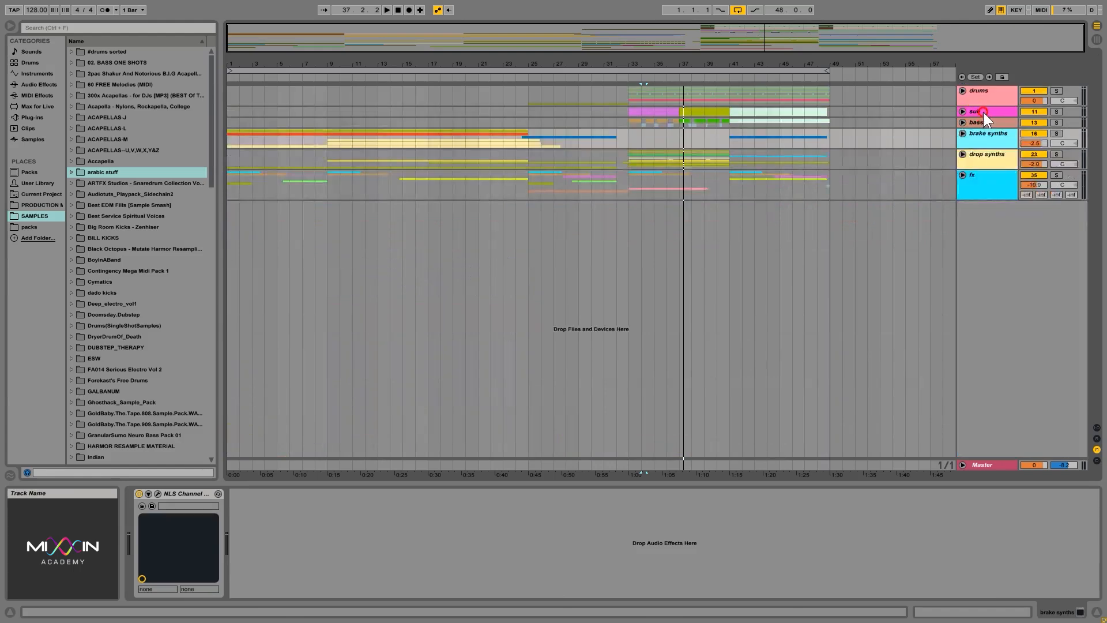
{"action": "left_click", "coordinate": [965, 134]}
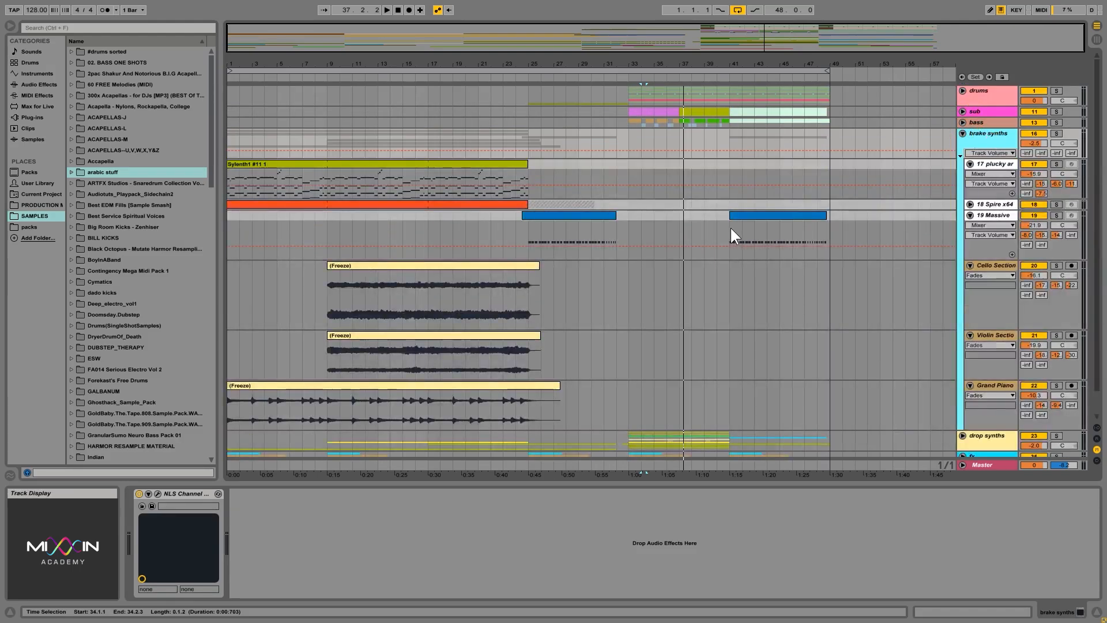
{"action": "scroll", "coordinate": [730, 226], "scroll_direction": "down", "scroll_amount": 2}
{"action": "left_click", "coordinate": [992, 412]}
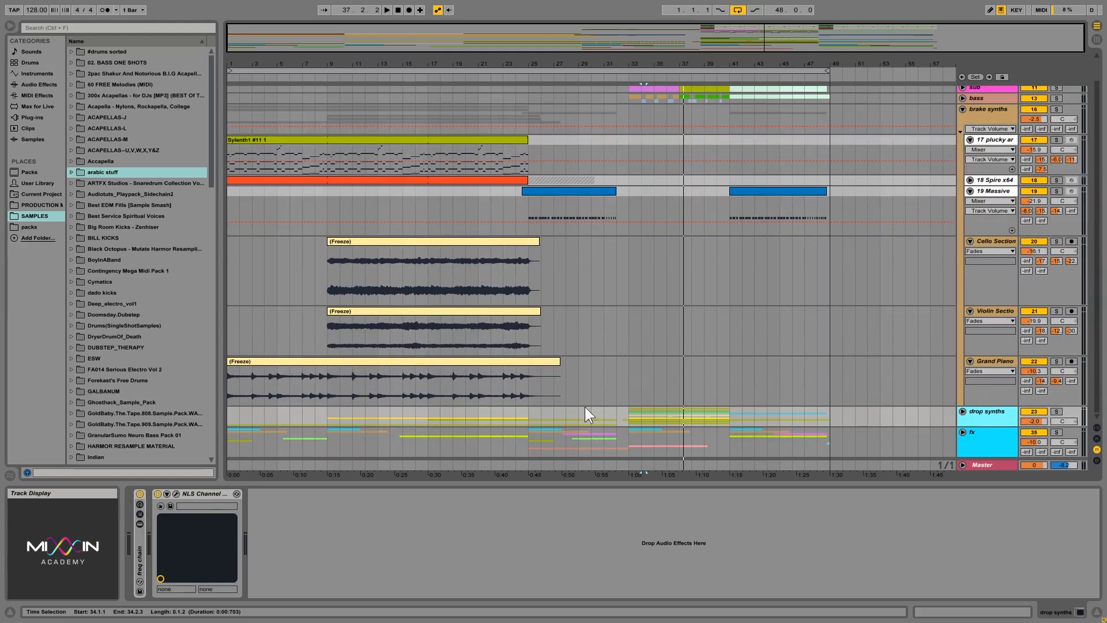
Solo the brake synths group, play it from 1.1.1, and stop playback.
{"action": "left_click", "coordinate": [351, 216]}
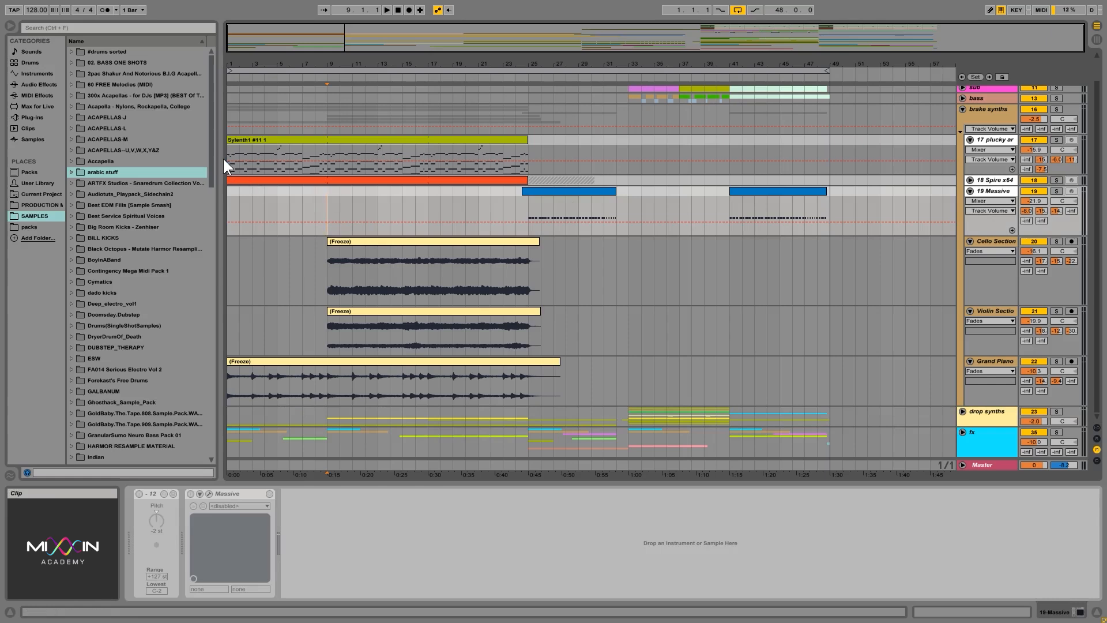
{"action": "left_click", "coordinate": [411, 161]}
{"action": "left_click", "coordinate": [998, 115]}
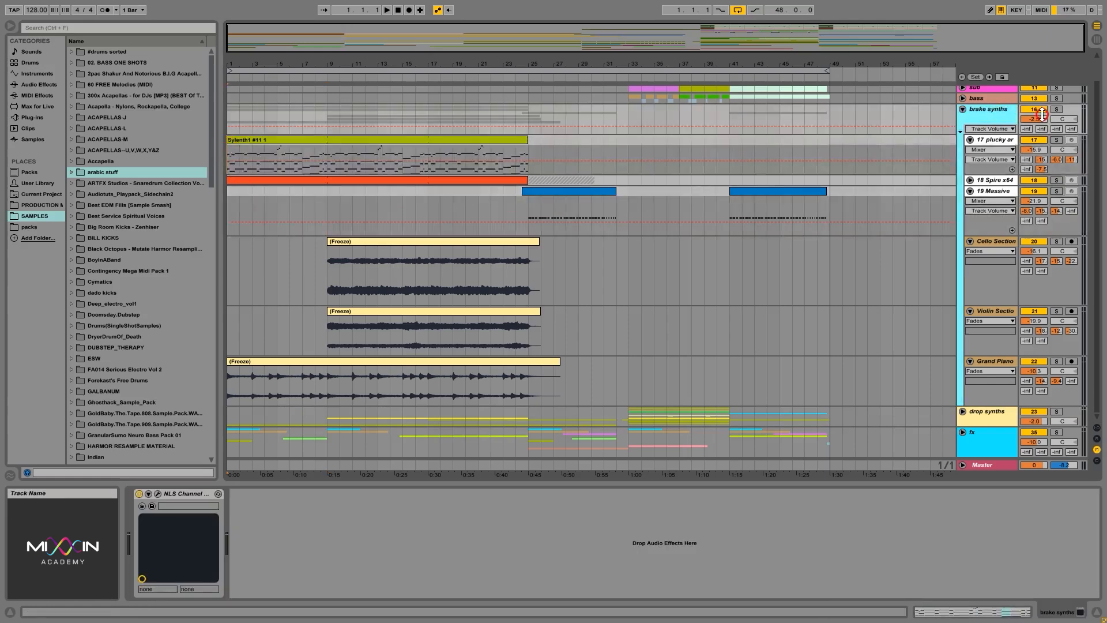
{"action": "left_click", "coordinate": [1057, 110]}
{"action": "left_click", "coordinate": [960, 110]}
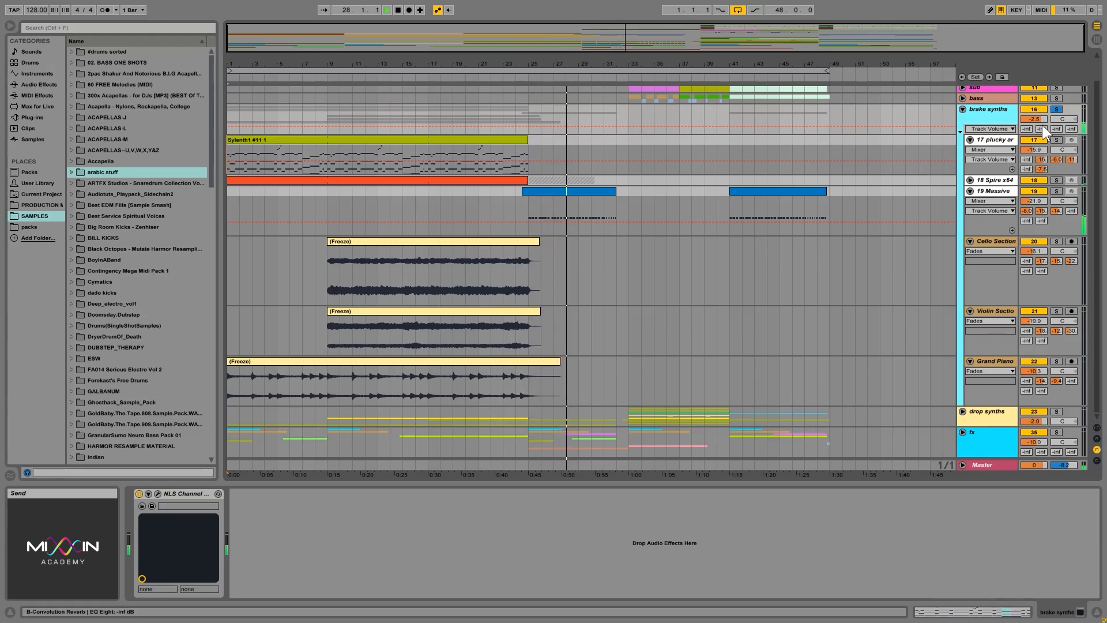
{"action": "key", "text": "space"}
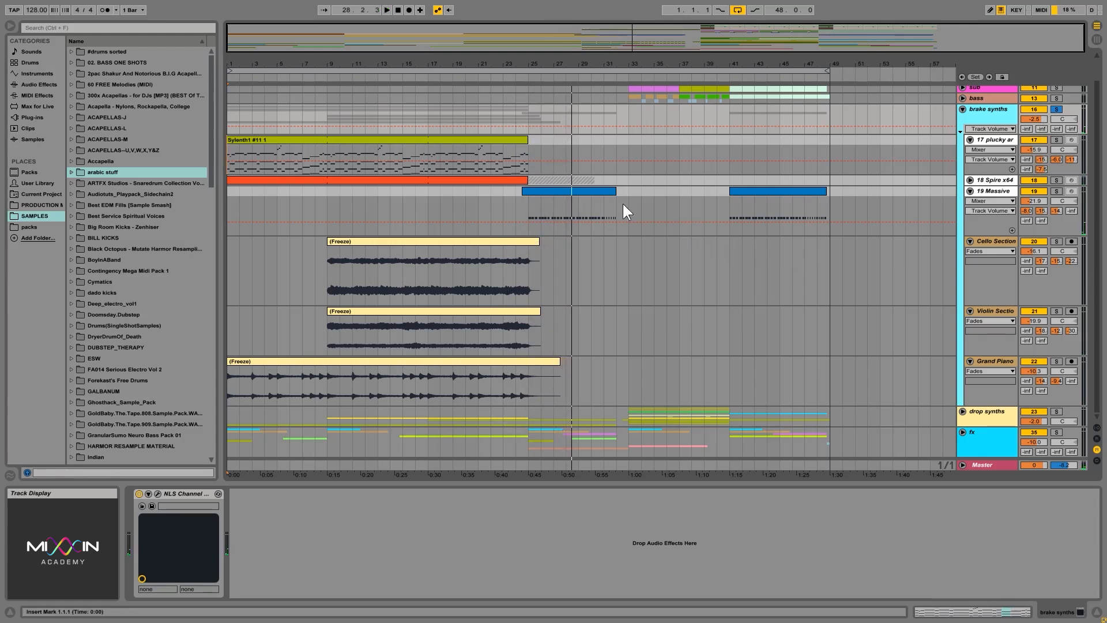
Solo the 17 plucky arp track and play it from 9.1.1.
{"action": "left_click", "coordinate": [1056, 141]}
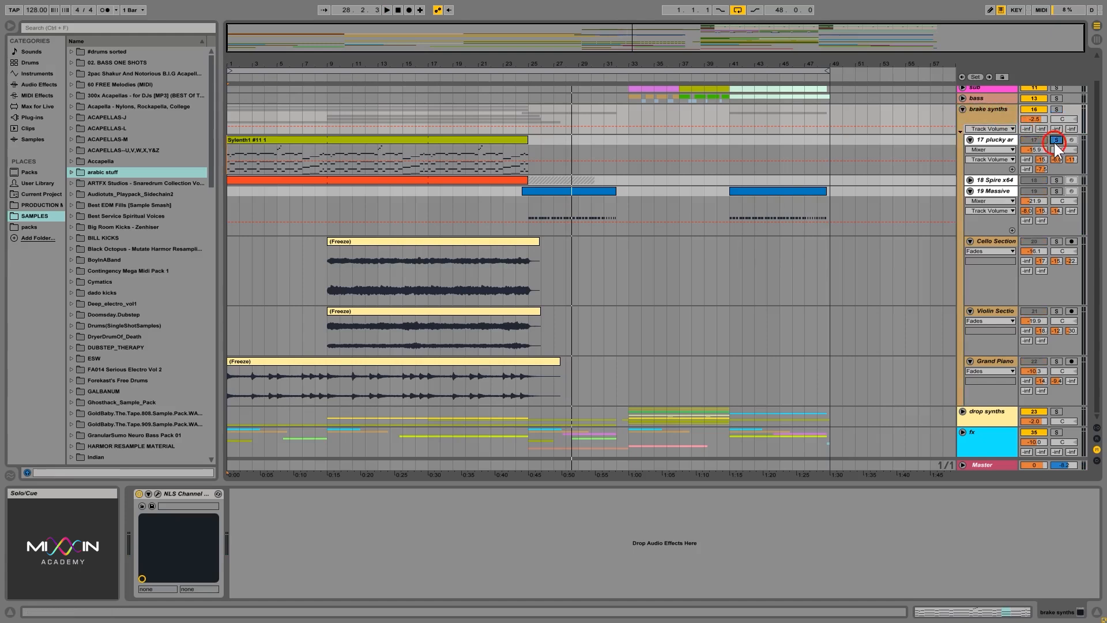
{"action": "left_click", "coordinate": [334, 153]}
{"action": "key", "text": "space"}
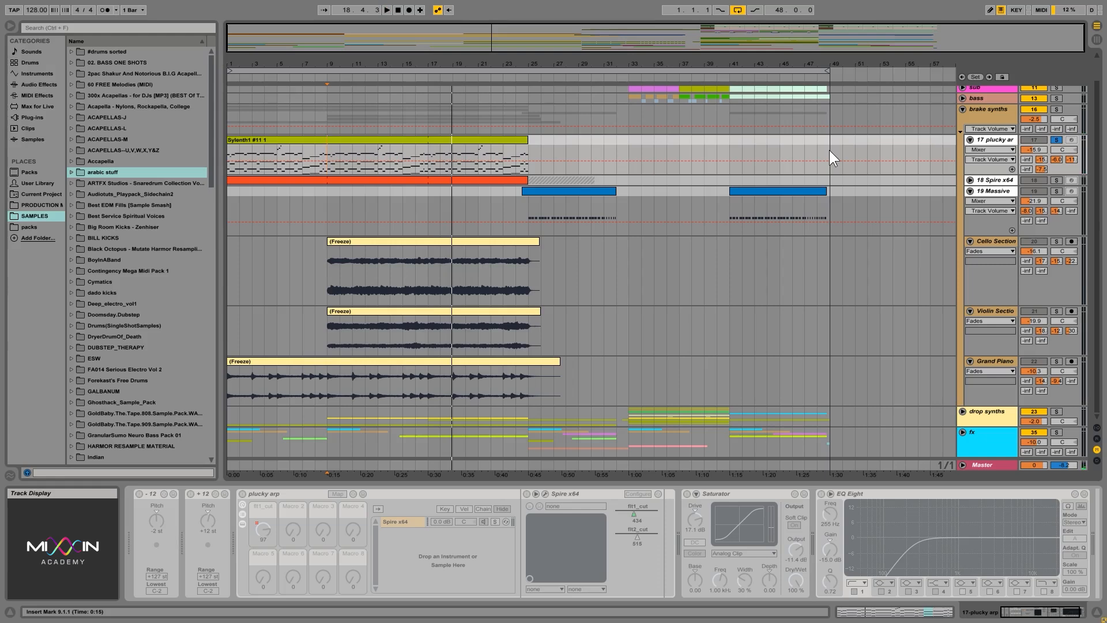
Unfold the 18 Spire x64 track, show its devices, and play it soloed from 17.1.1.
{"action": "left_click", "coordinate": [971, 180]}
{"action": "left_click", "coordinate": [984, 179]}
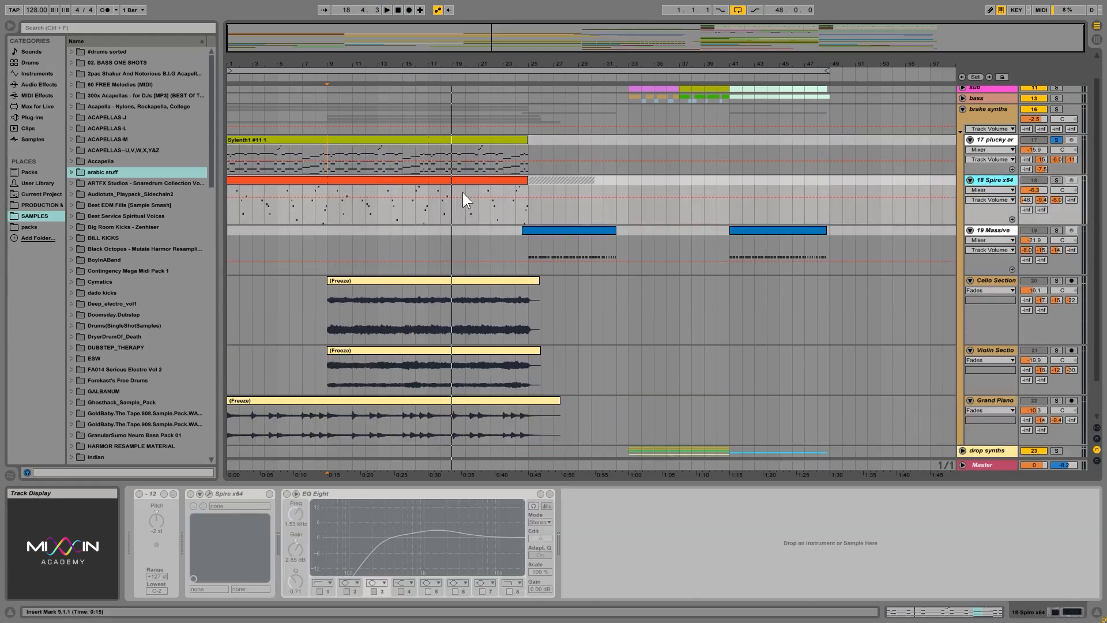
{"action": "left_click", "coordinate": [348, 213]}
{"action": "left_click", "coordinate": [433, 213]}
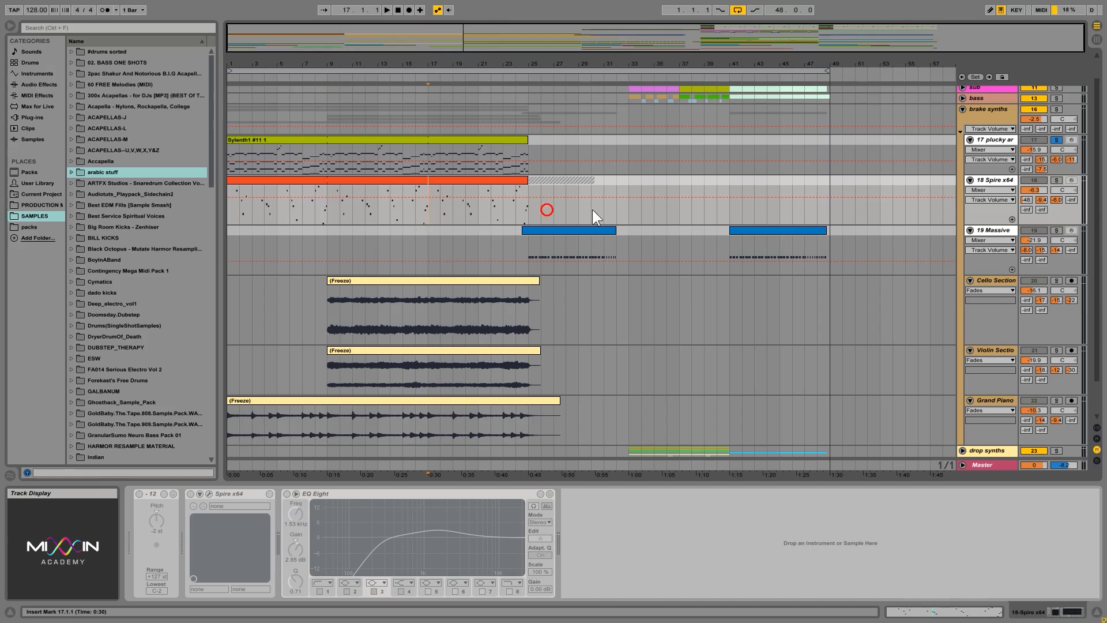
{"action": "left_click", "coordinate": [1055, 180]}
{"action": "key", "text": "space"}
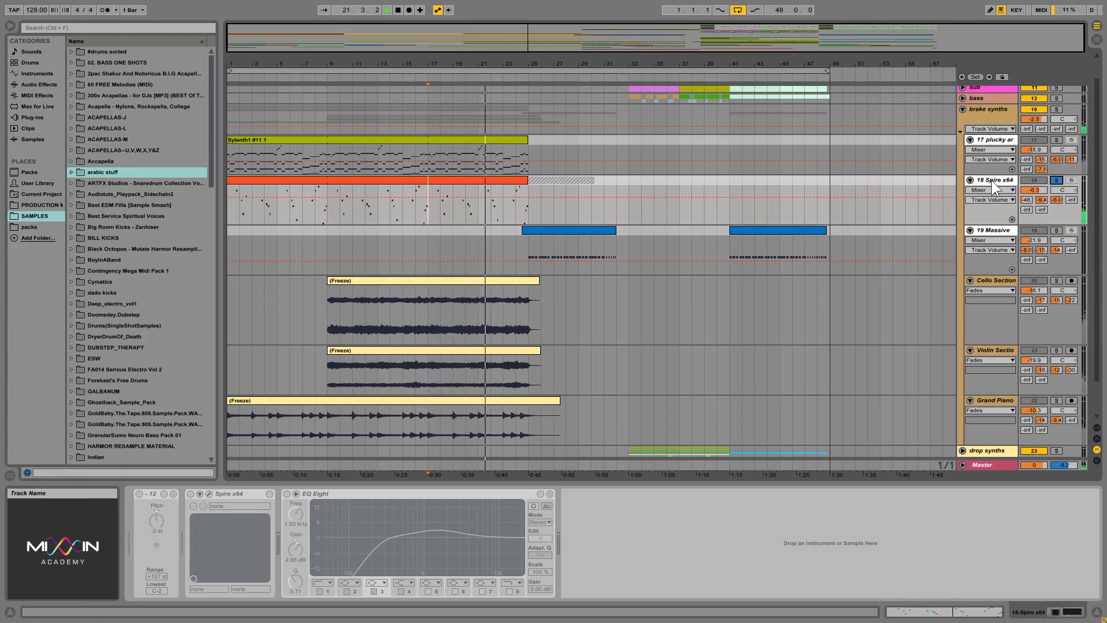
Play the 19 Massive track soloed from 27.1.1 and the Cello Section track soloed from 9.1.1 and 17.1.1.
{"action": "left_click", "coordinate": [1056, 230]}
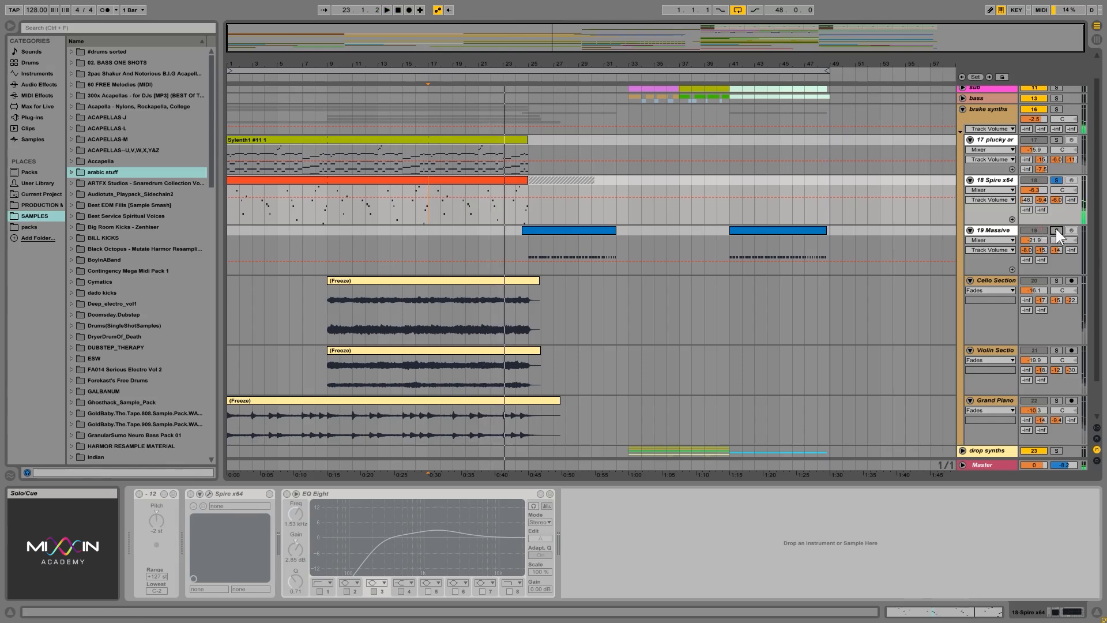
{"action": "left_click", "coordinate": [558, 244]}
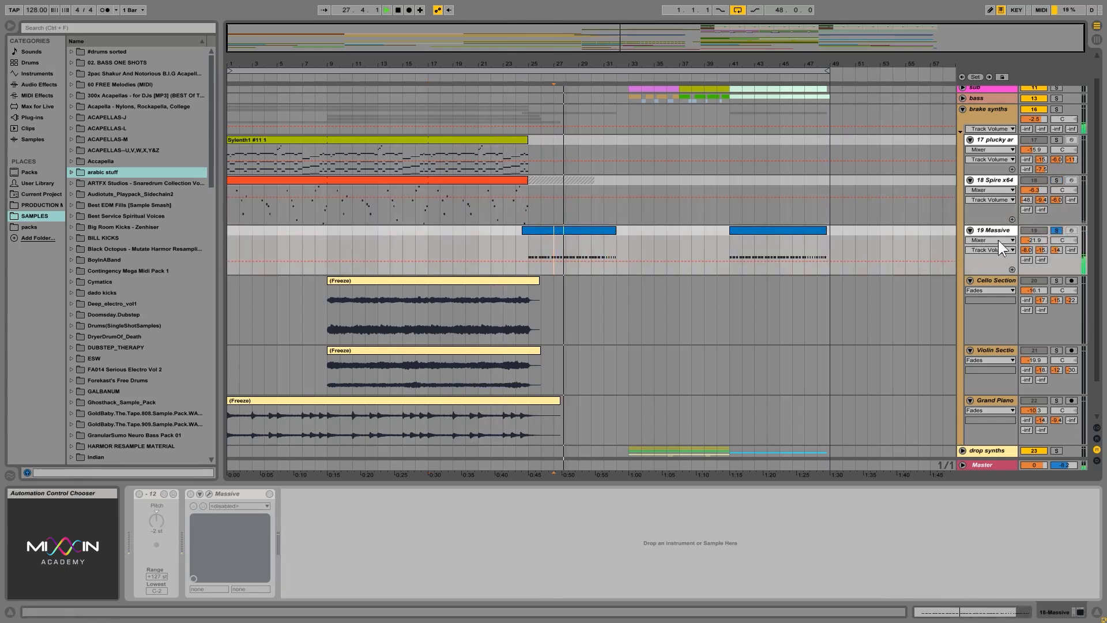
{"action": "left_click", "coordinate": [1057, 281]}
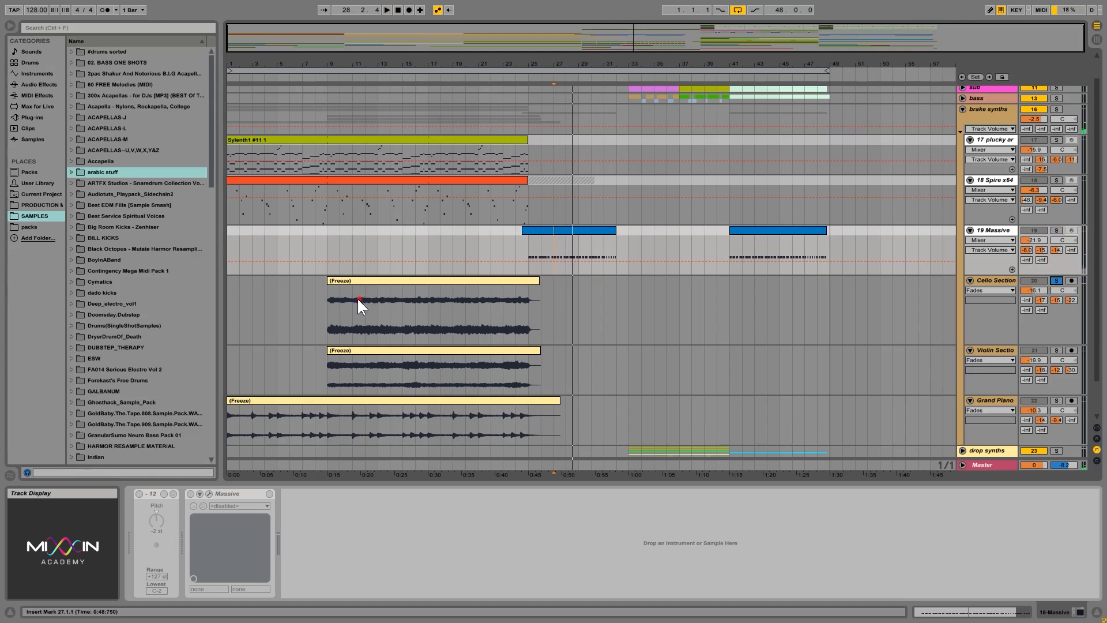
{"action": "left_click", "coordinate": [330, 309]}
{"action": "key", "text": "space"}
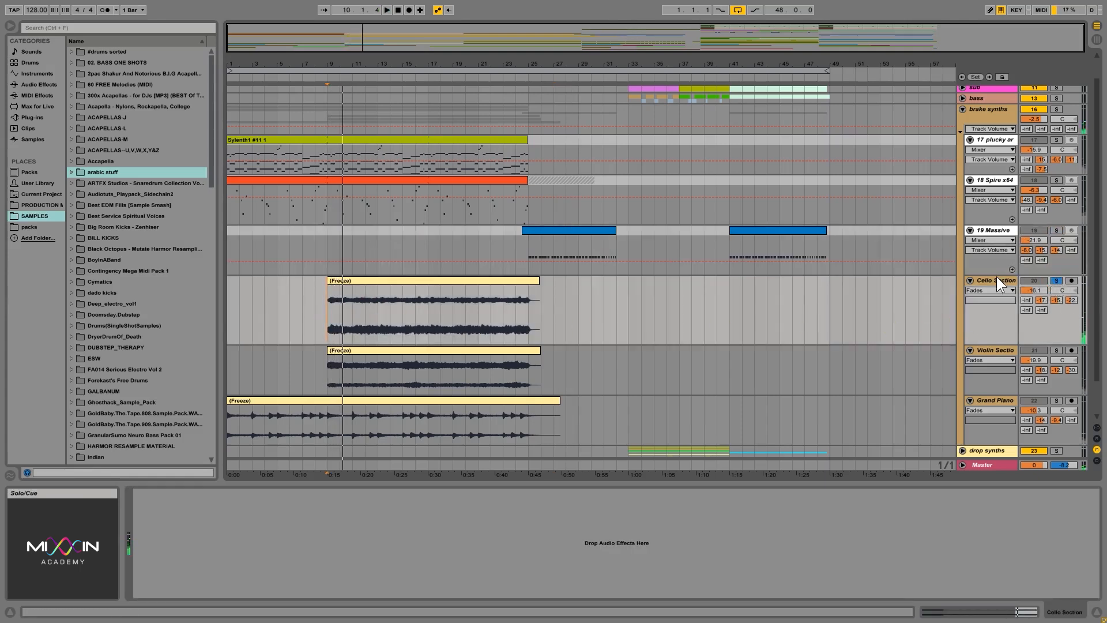
{"action": "left_click", "coordinate": [426, 309]}
{"action": "key", "text": "space"}
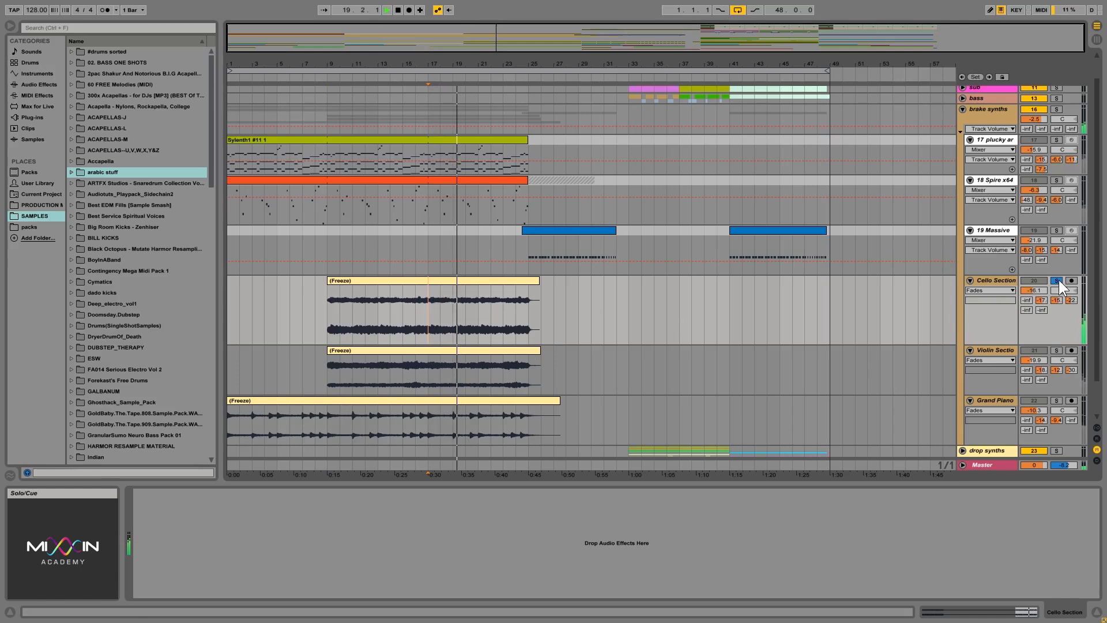
Solo the Violin Section track, play it from 17.1.1, and stop playback.
{"action": "left_click", "coordinate": [1057, 350]}
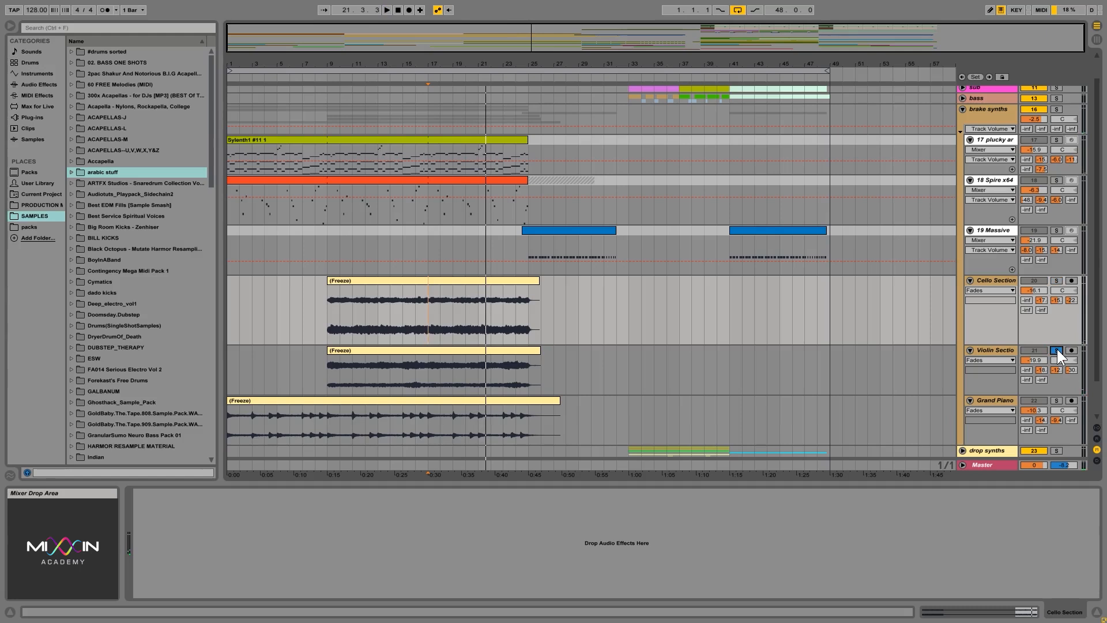
{"action": "left_click", "coordinate": [428, 376]}
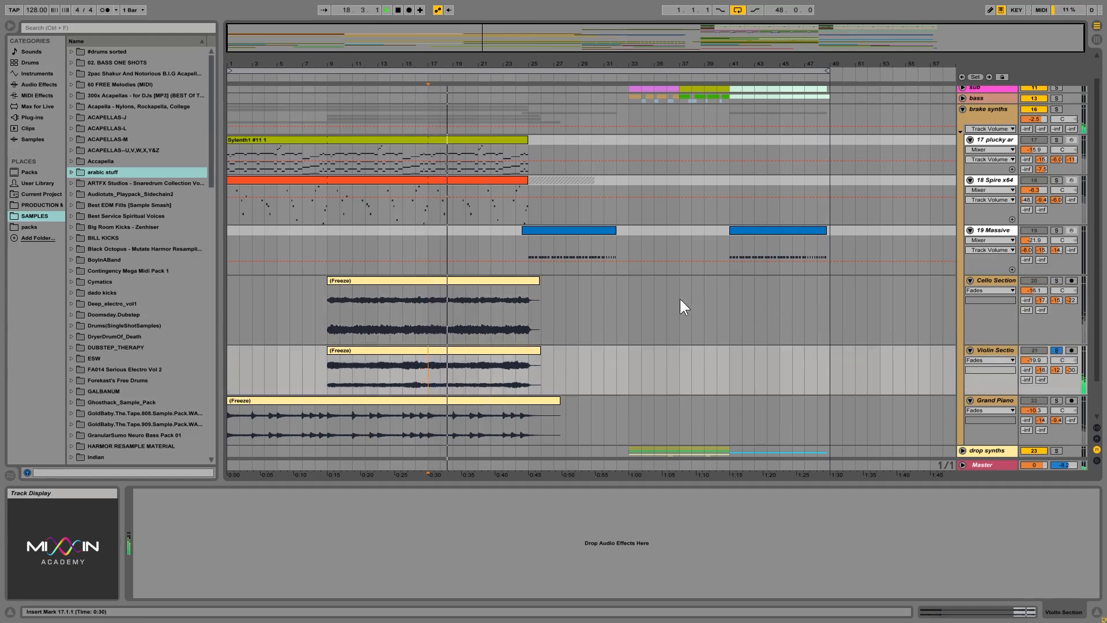
{"action": "scroll", "coordinate": [626, 299], "scroll_direction": "down", "scroll_amount": 3}
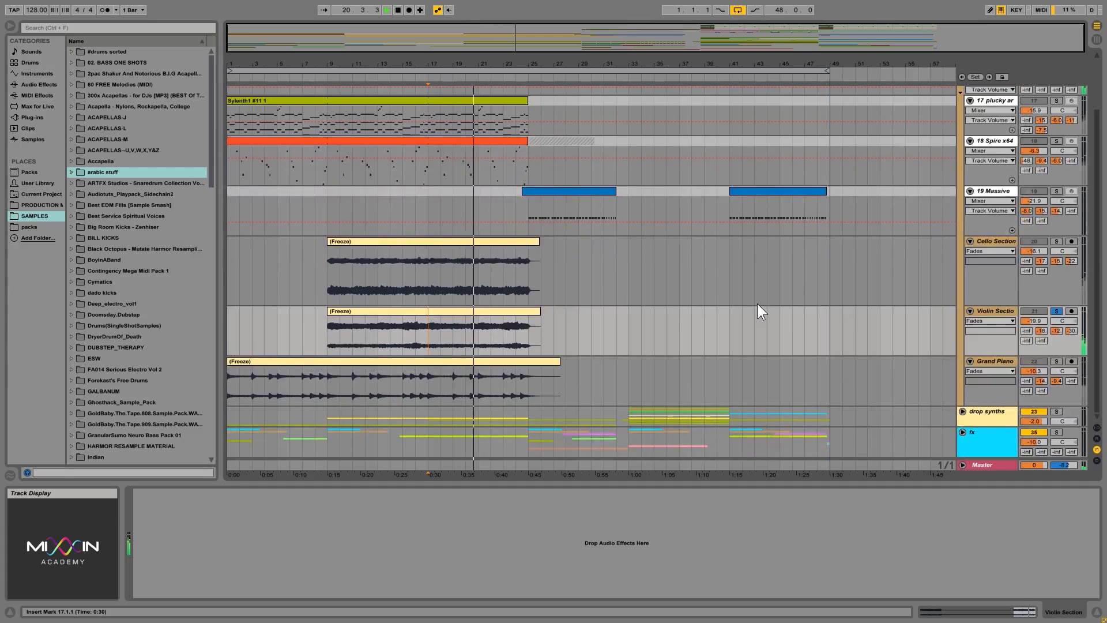
{"action": "key", "text": "space"}
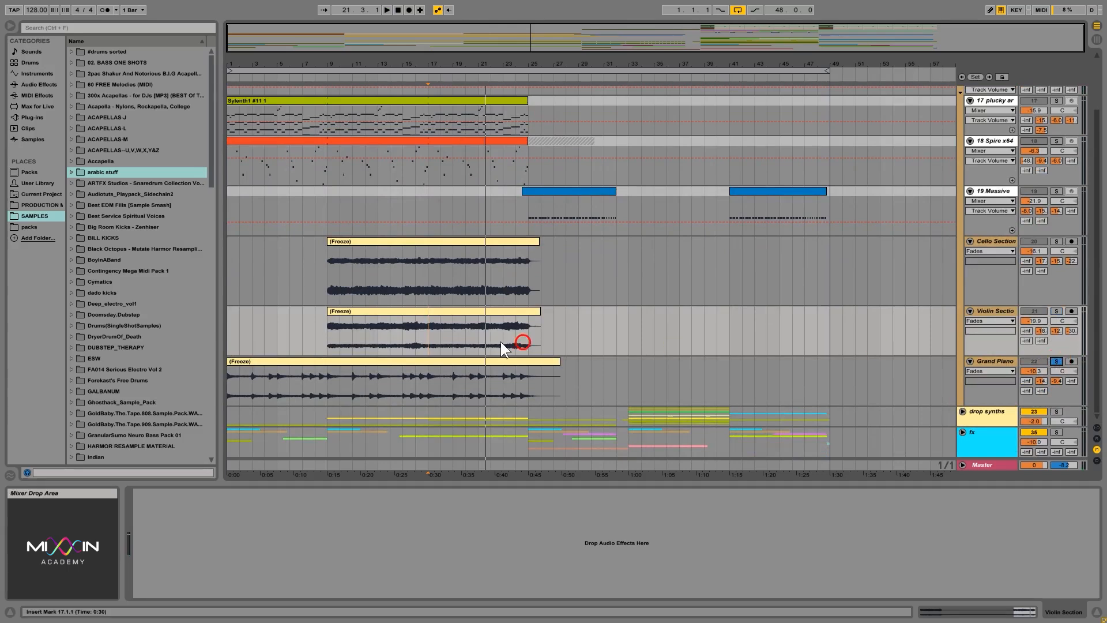
Play the soloed Grand Piano track from 9.1.1 and turn off its solo.
{"action": "left_click", "coordinate": [327, 386]}
{"action": "key", "text": "space"}
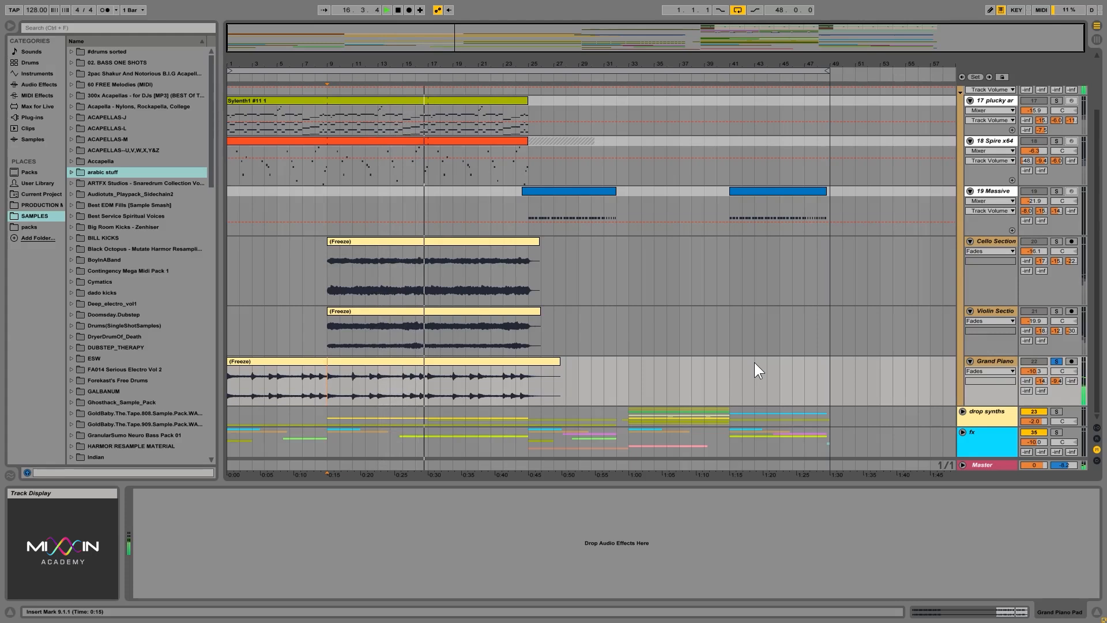
{"action": "left_click", "coordinate": [1056, 362]}
Fold the brake synths group, unfold the drop synths group, and look over its tracks.
{"action": "scroll", "coordinate": [806, 288], "scroll_direction": "up", "scroll_amount": 3}
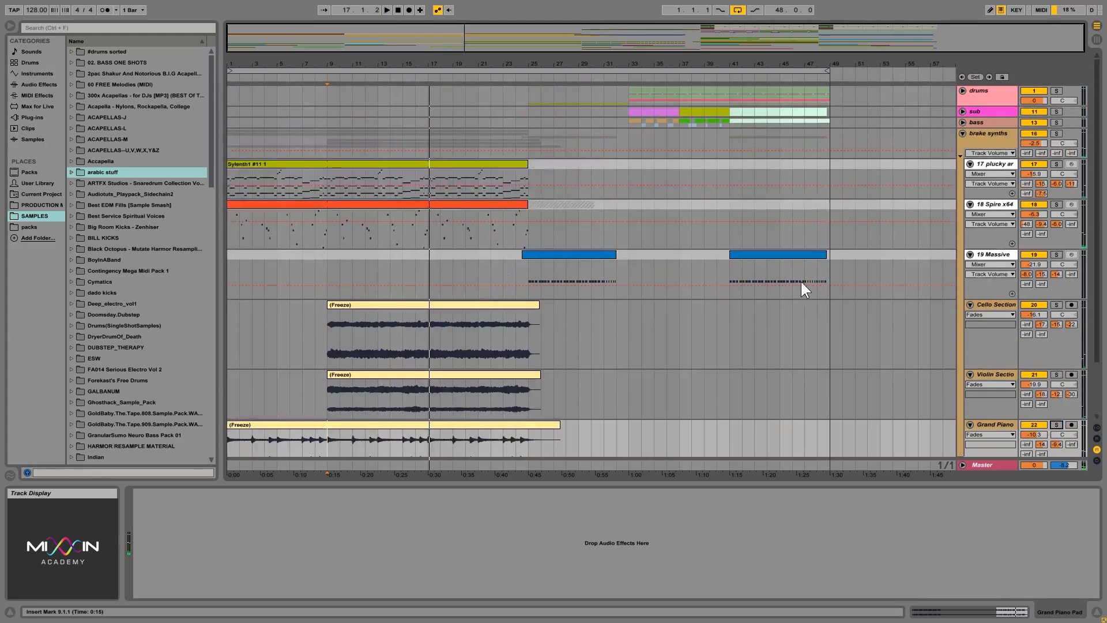
{"action": "left_click", "coordinate": [963, 133]}
{"action": "left_click", "coordinate": [992, 155]}
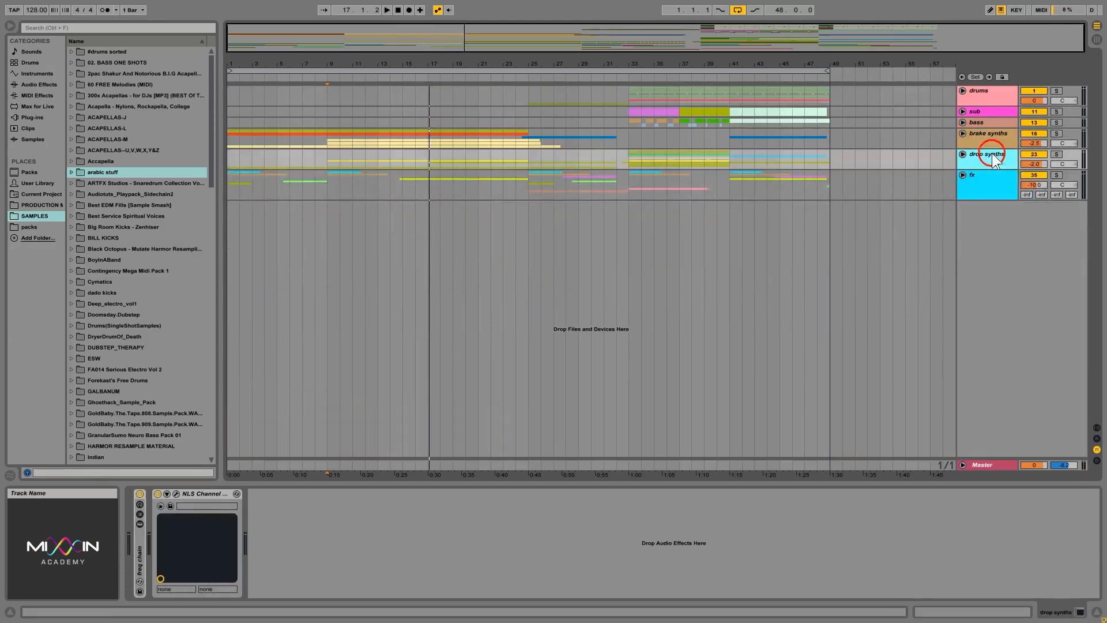
{"action": "left_click", "coordinate": [962, 154]}
{"action": "scroll", "coordinate": [711, 245], "scroll_direction": "down", "scroll_amount": 10}
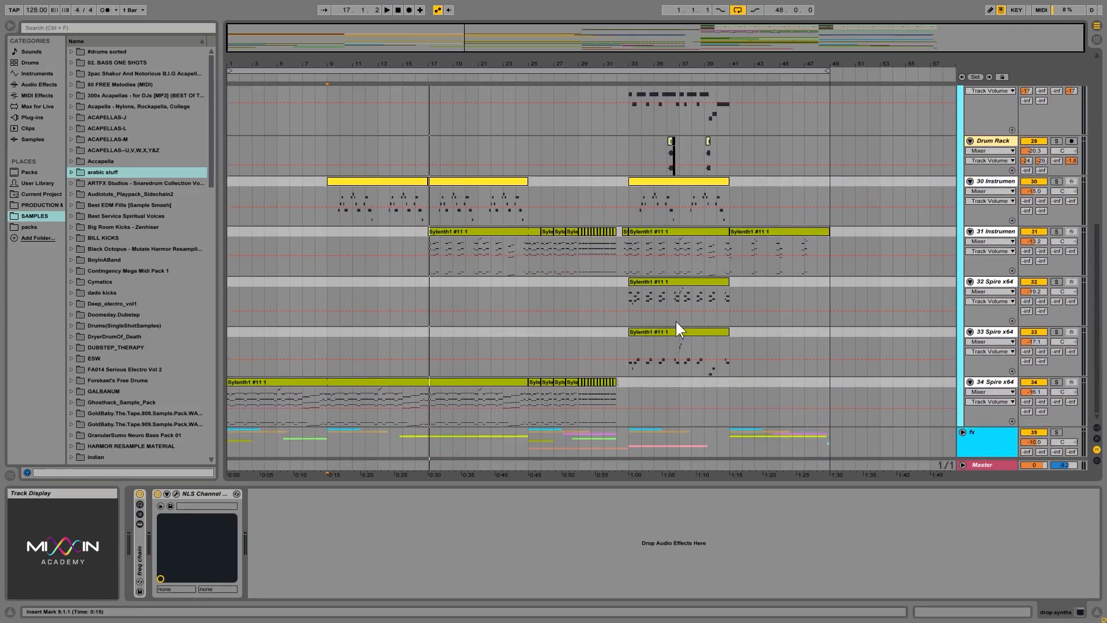
{"action": "scroll", "coordinate": [674, 323], "scroll_direction": "up", "scroll_amount": 2}
{"action": "scroll", "coordinate": [675, 324], "scroll_direction": "down", "scroll_amount": 2}
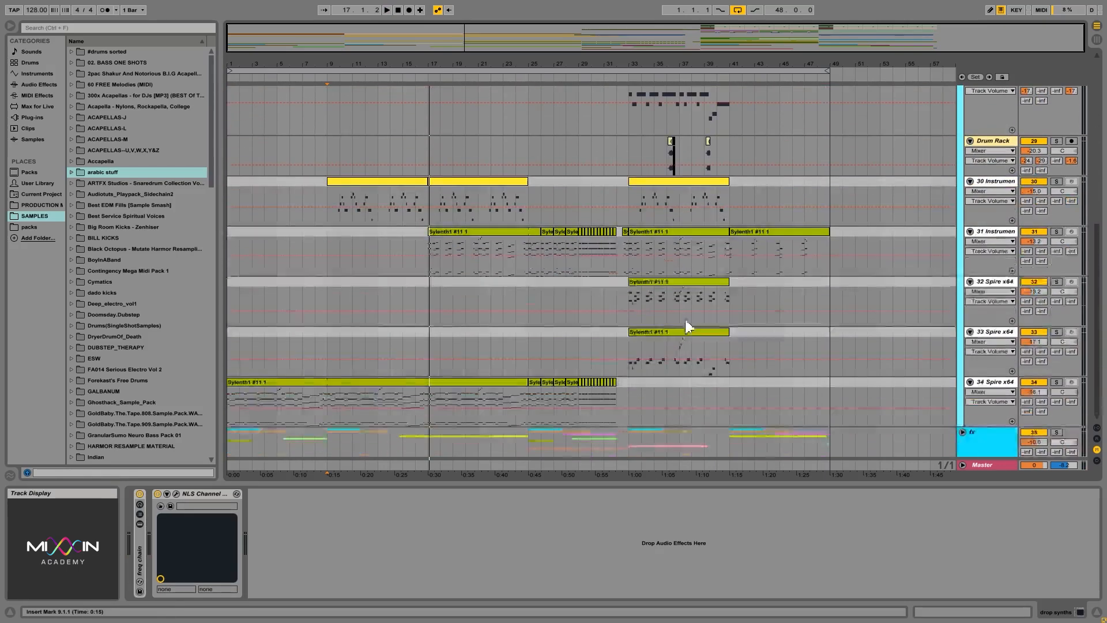
Move the 34 Spire x64 track from the drop synths group into the brake synths group and unfold the brake synths group.
{"action": "left_click", "coordinate": [989, 381]}
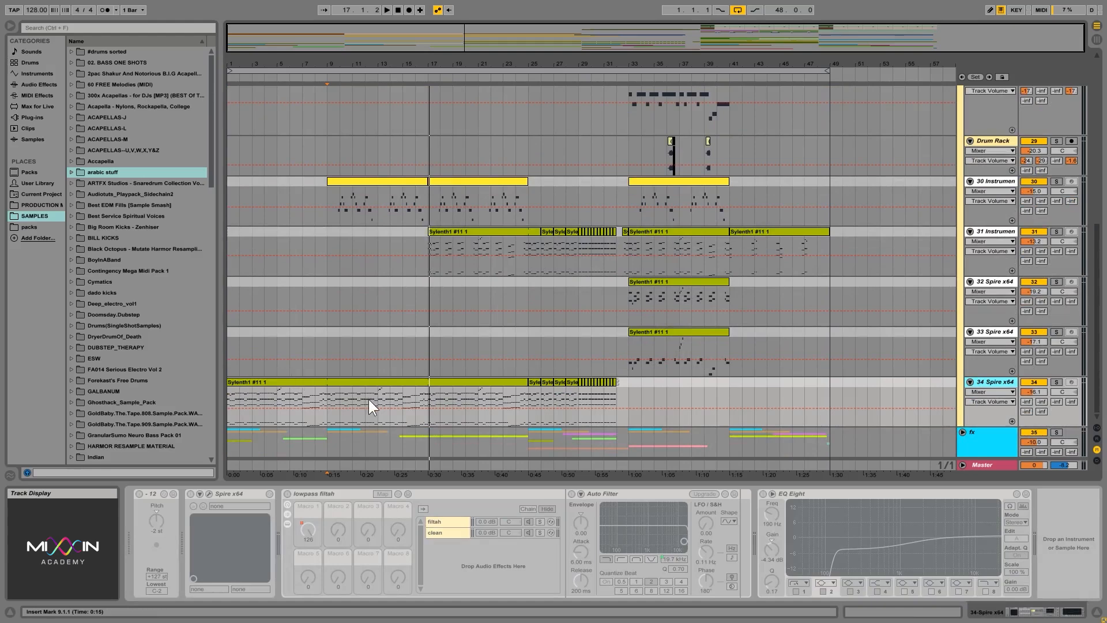
{"action": "left_click_drag", "start_coordinate": [992, 389], "coordinate": [987, 143]}
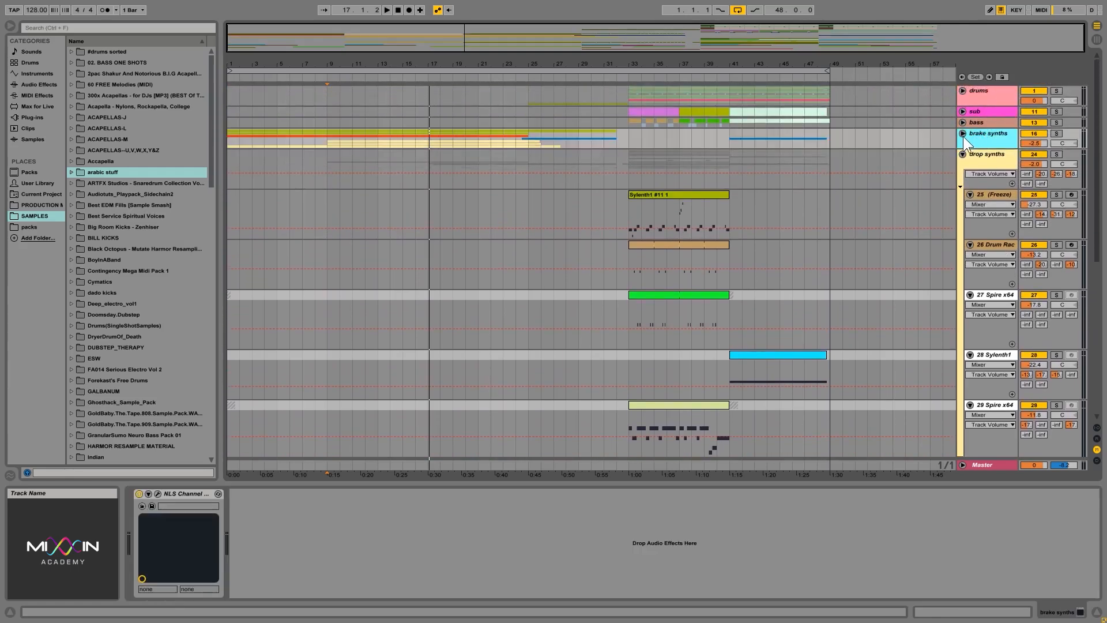
{"action": "left_click", "coordinate": [963, 133]}
{"action": "scroll", "coordinate": [865, 182], "scroll_direction": "down", "scroll_amount": 3}
{"action": "scroll", "coordinate": [850, 194], "scroll_direction": "up", "scroll_amount": 3}
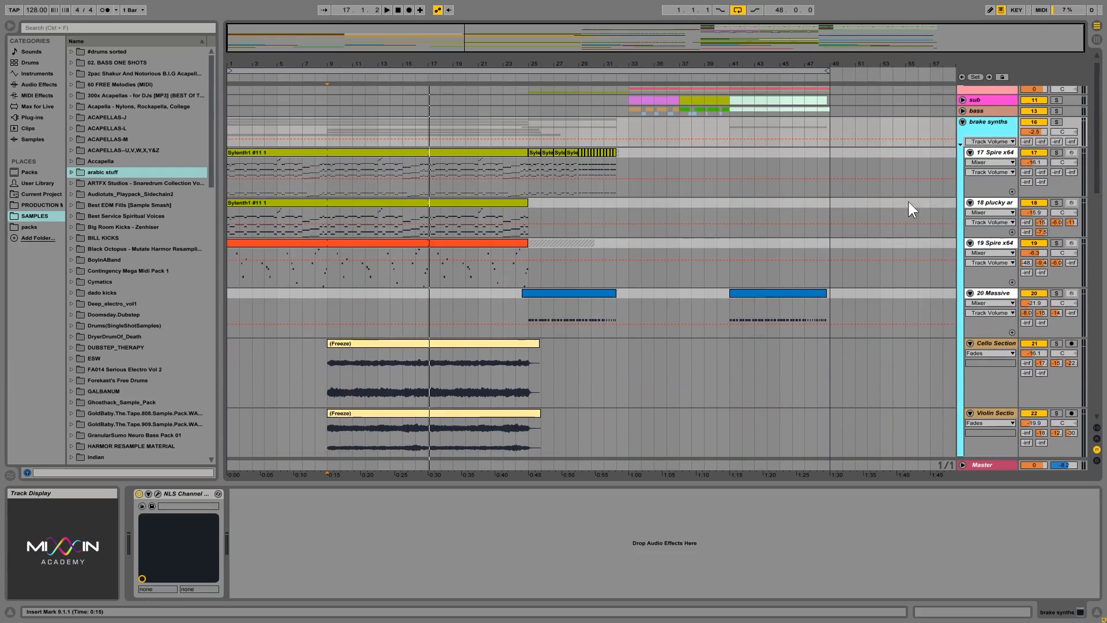
Play the 17 Spire x64 track soloed from 9.1.1, and play the whole brake synths group soloed from there.
{"action": "left_click", "coordinate": [1057, 152]}
{"action": "key", "text": "space"}
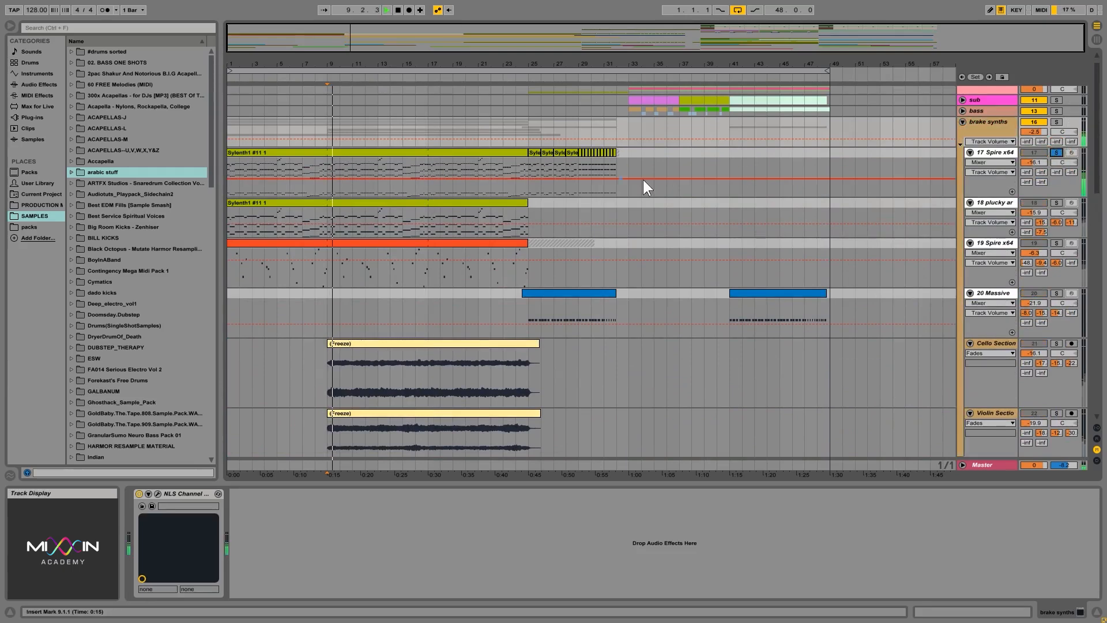
{"action": "left_click", "coordinate": [1057, 122]}
{"action": "key", "text": "space"}
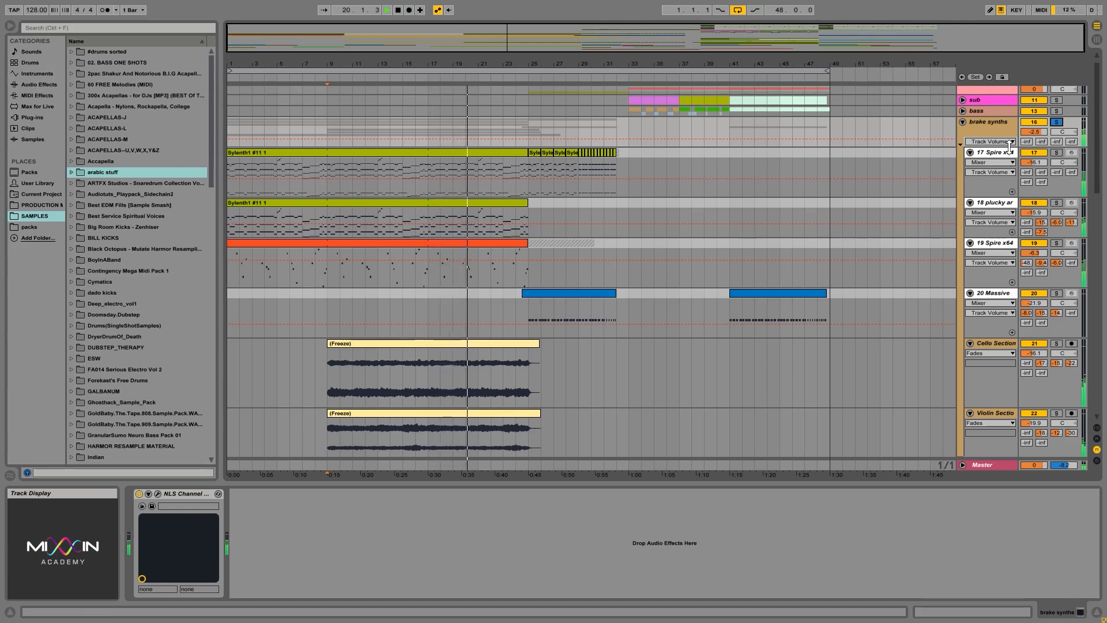
Fold the brake synths group and play the whole drop synths group soloed from 33.1.1.
{"action": "left_click", "coordinate": [963, 121]}
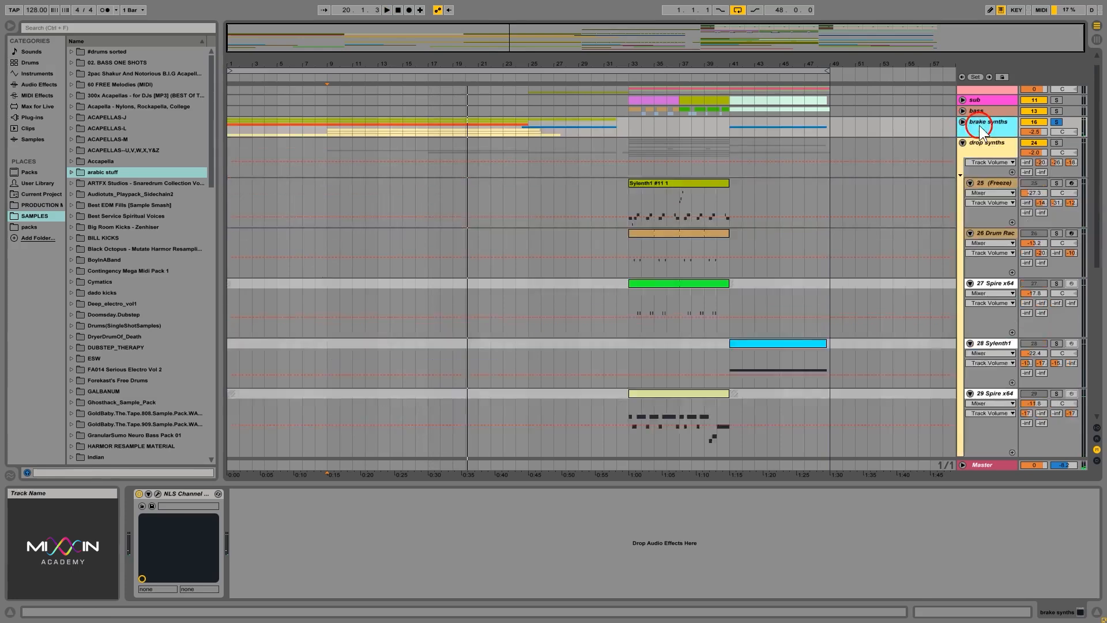
{"action": "left_click", "coordinate": [991, 145]}
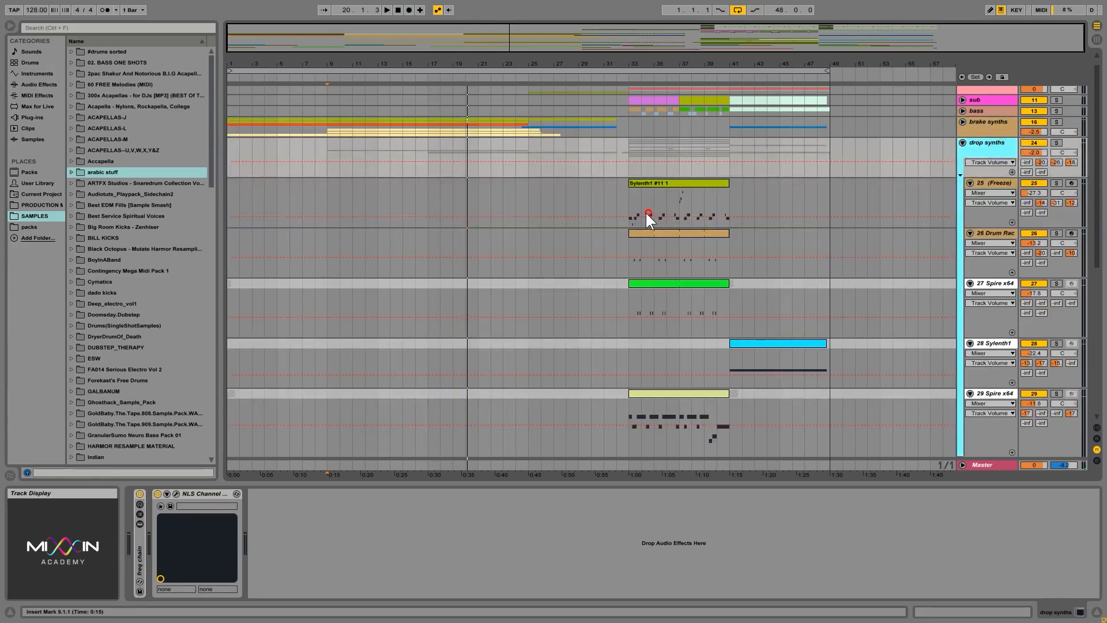
{"action": "left_click", "coordinate": [628, 196]}
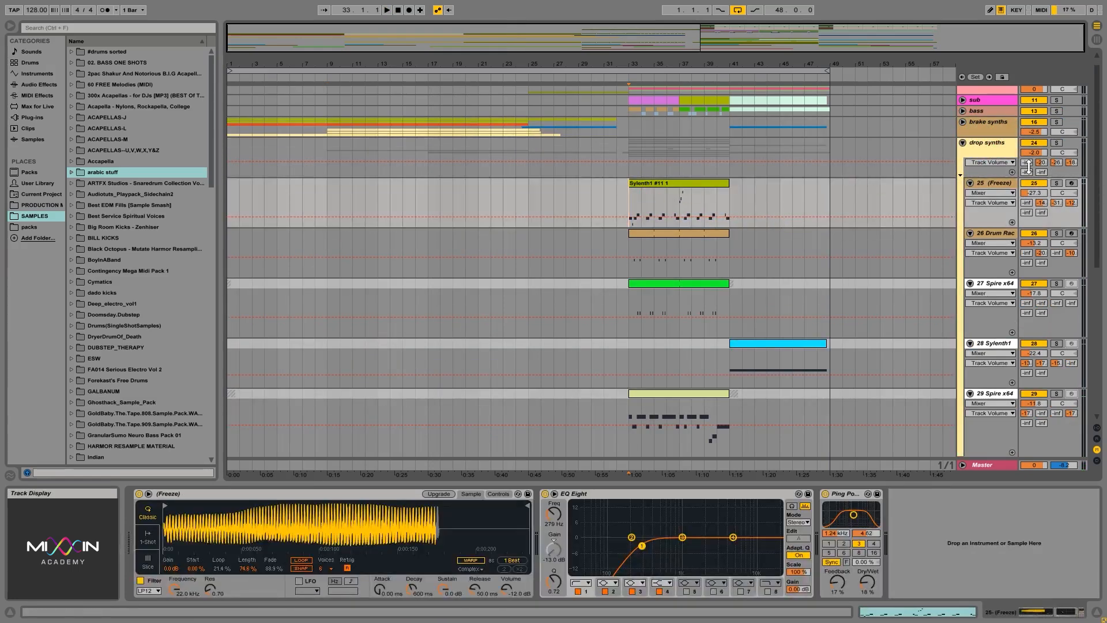
{"action": "left_click", "coordinate": [1009, 145]}
{"action": "left_click", "coordinate": [1056, 143]}
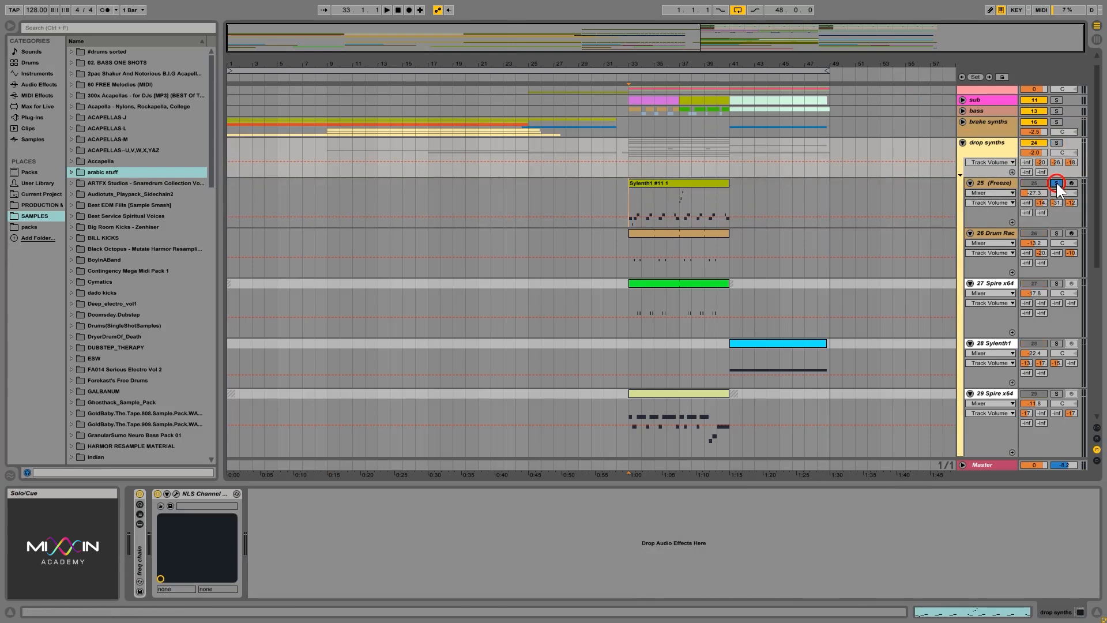
{"action": "left_click", "coordinate": [1057, 144]}
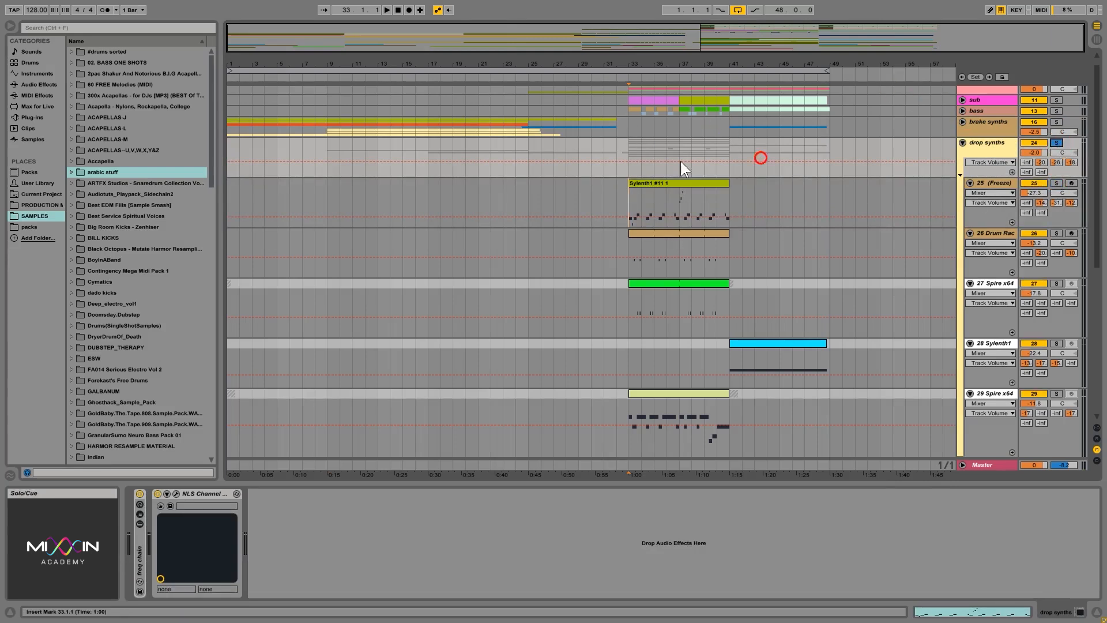
{"action": "key", "text": "space"}
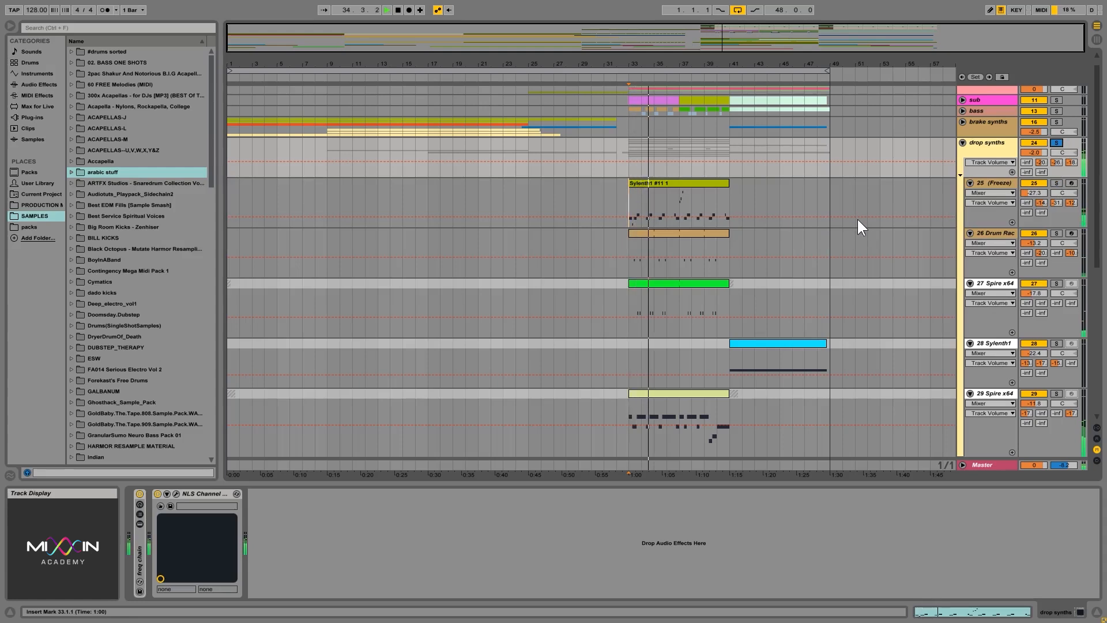
Look over all the tracks in the drop synths group, from 25 (Freeze) down to 34 Spire x64, while listening to the group.
{"action": "scroll", "coordinate": [859, 223], "scroll_direction": "down", "scroll_amount": 3}
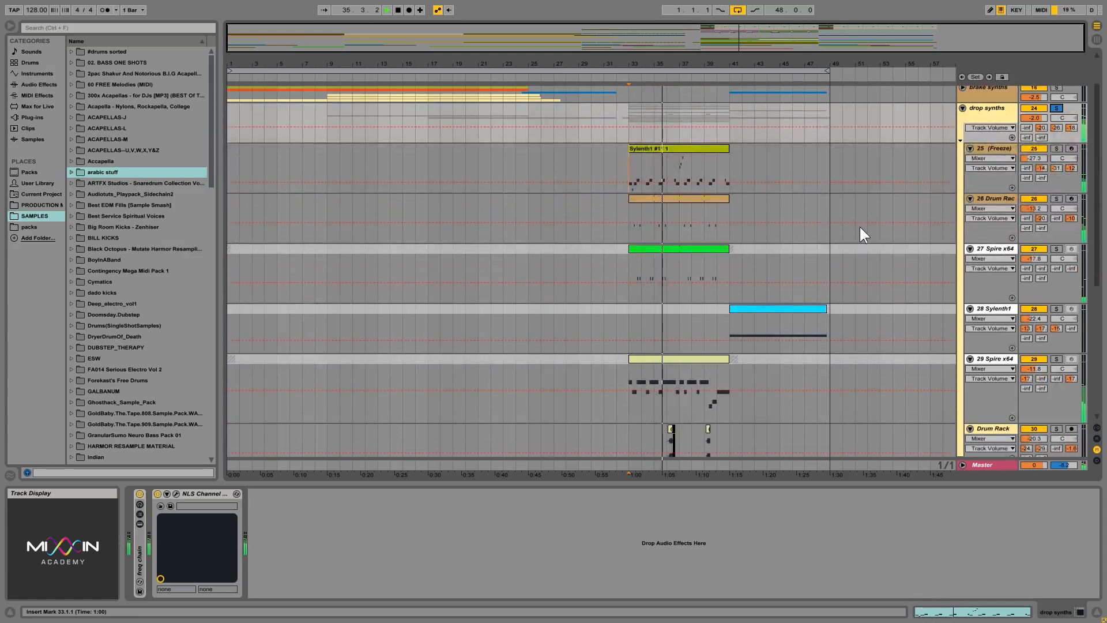
{"action": "scroll", "coordinate": [860, 227], "scroll_direction": "up", "scroll_amount": 4}
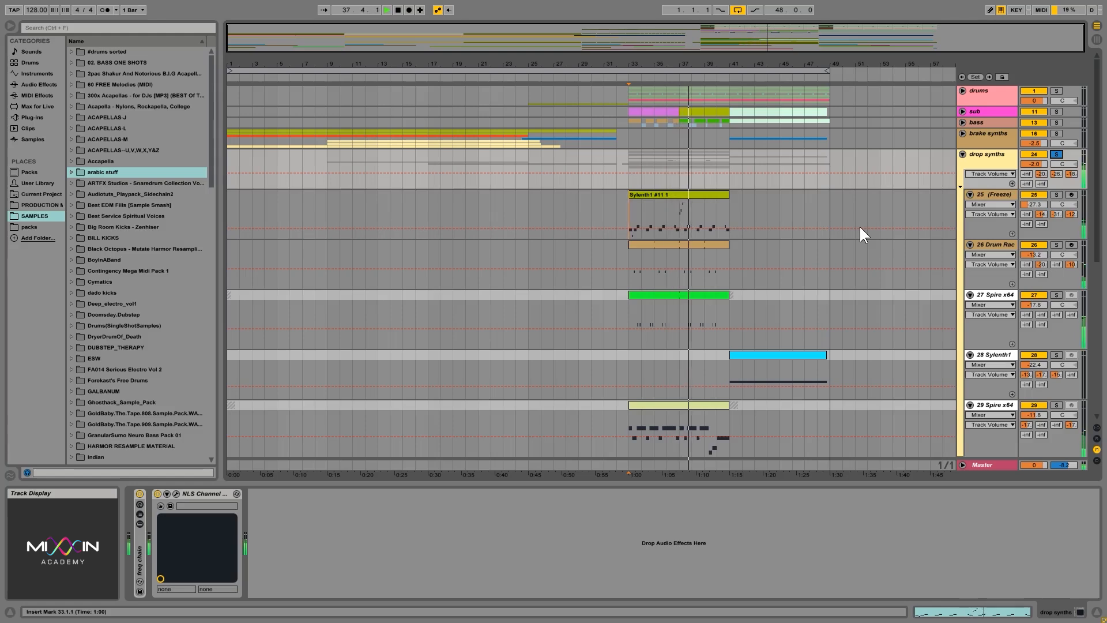
{"action": "left_click", "coordinate": [988, 196]}
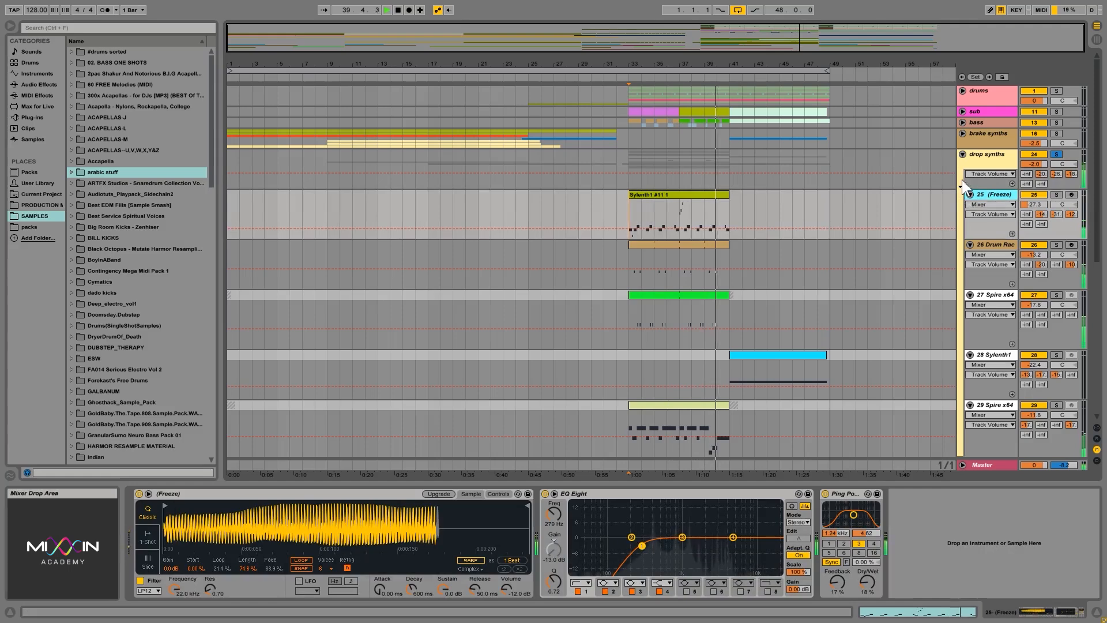
{"action": "left_click", "coordinate": [989, 161]}
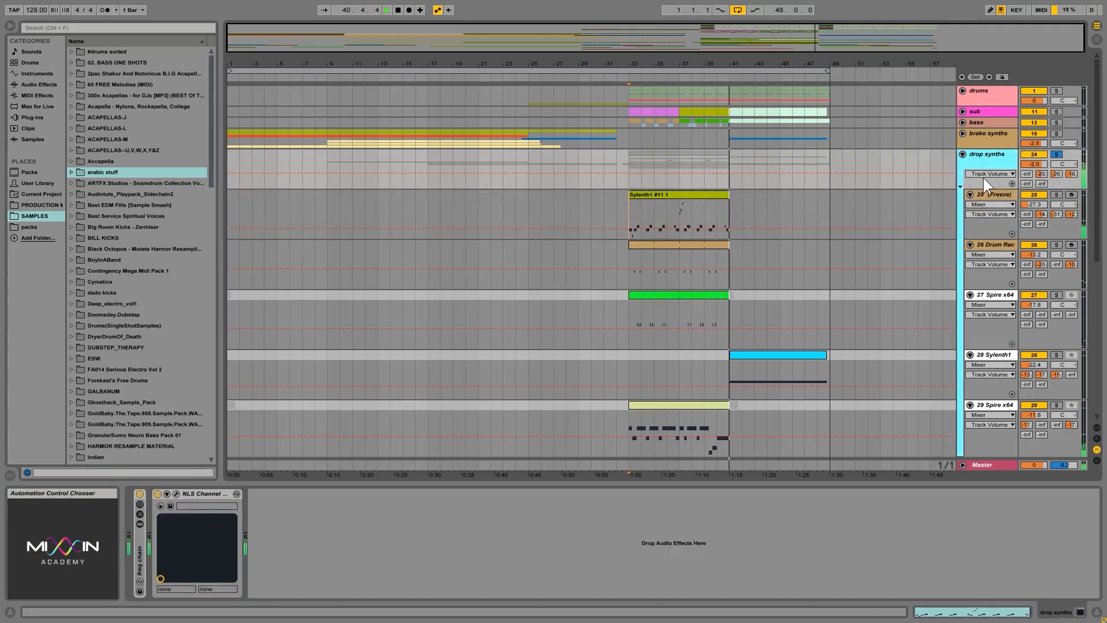
{"action": "scroll", "coordinate": [904, 231], "scroll_direction": "down", "scroll_amount": 5}
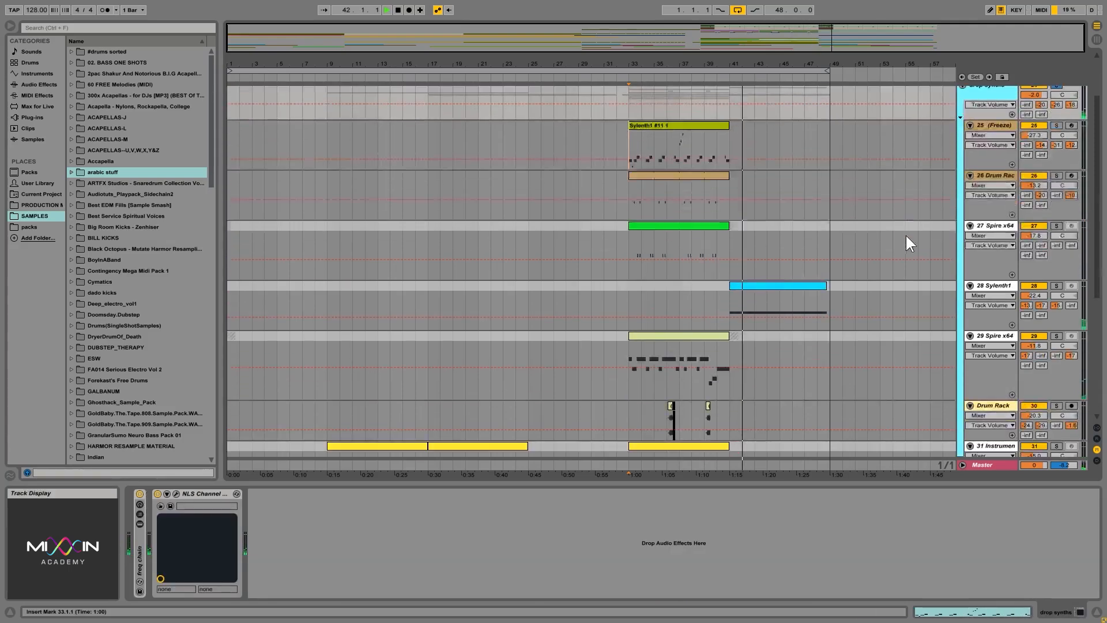
{"action": "scroll", "coordinate": [905, 234], "scroll_direction": "down", "scroll_amount": 2}
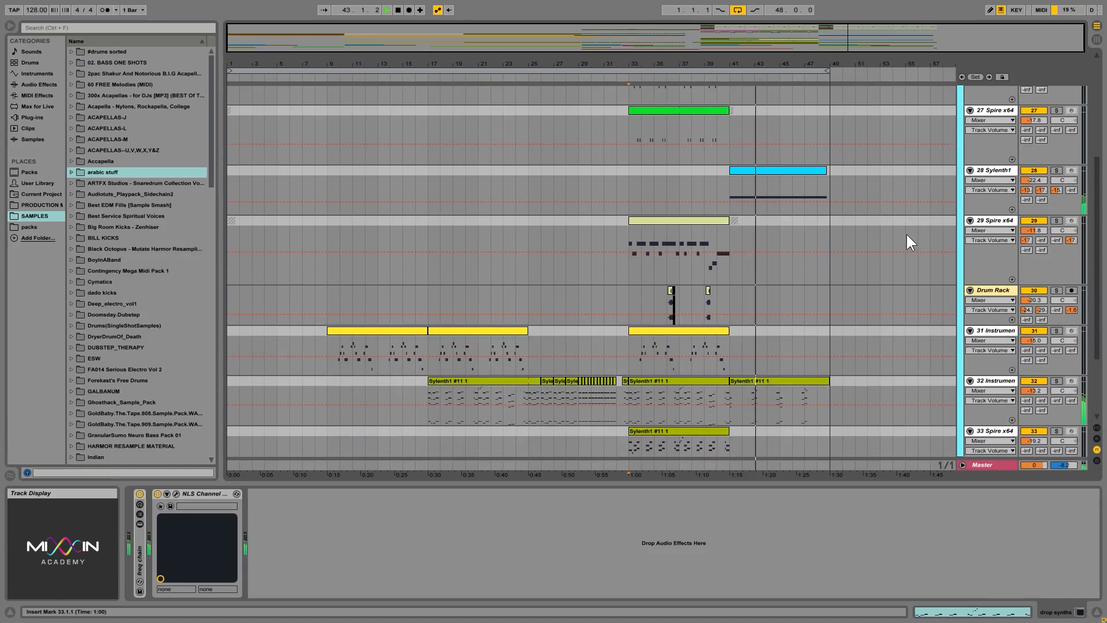
{"action": "scroll", "coordinate": [907, 234], "scroll_direction": "down", "scroll_amount": 3}
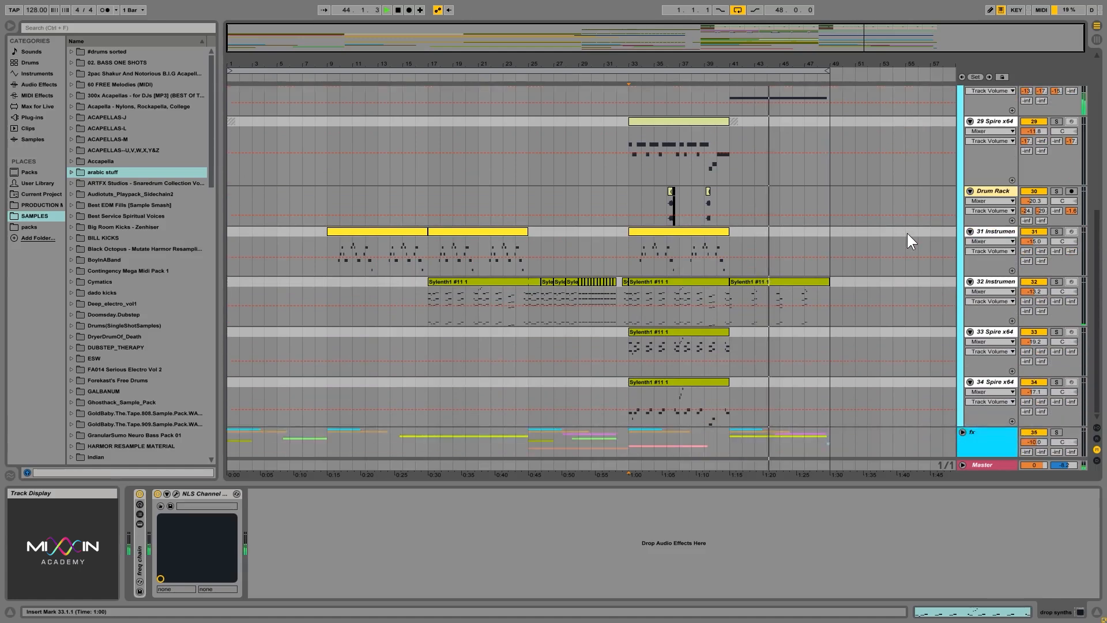
{"action": "scroll", "coordinate": [908, 233], "scroll_direction": "down", "scroll_amount": 2}
{"action": "scroll", "coordinate": [908, 234], "scroll_direction": "up", "scroll_amount": 4}
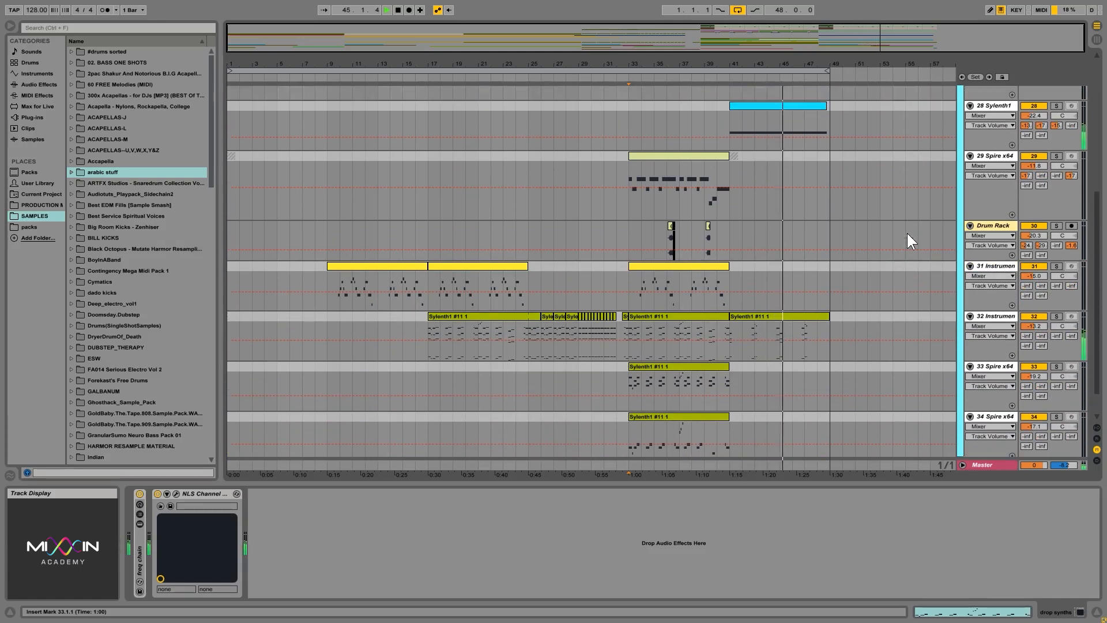
{"action": "scroll", "coordinate": [908, 233], "scroll_direction": "up", "scroll_amount": 10}
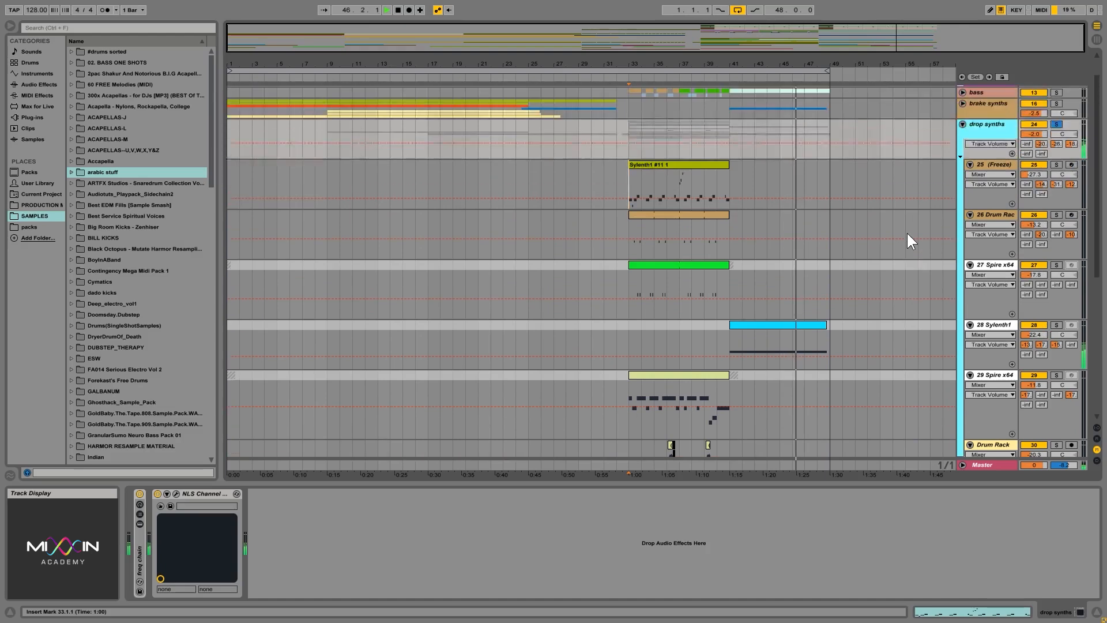
{"action": "scroll", "coordinate": [908, 233], "scroll_direction": "down", "scroll_amount": 8}
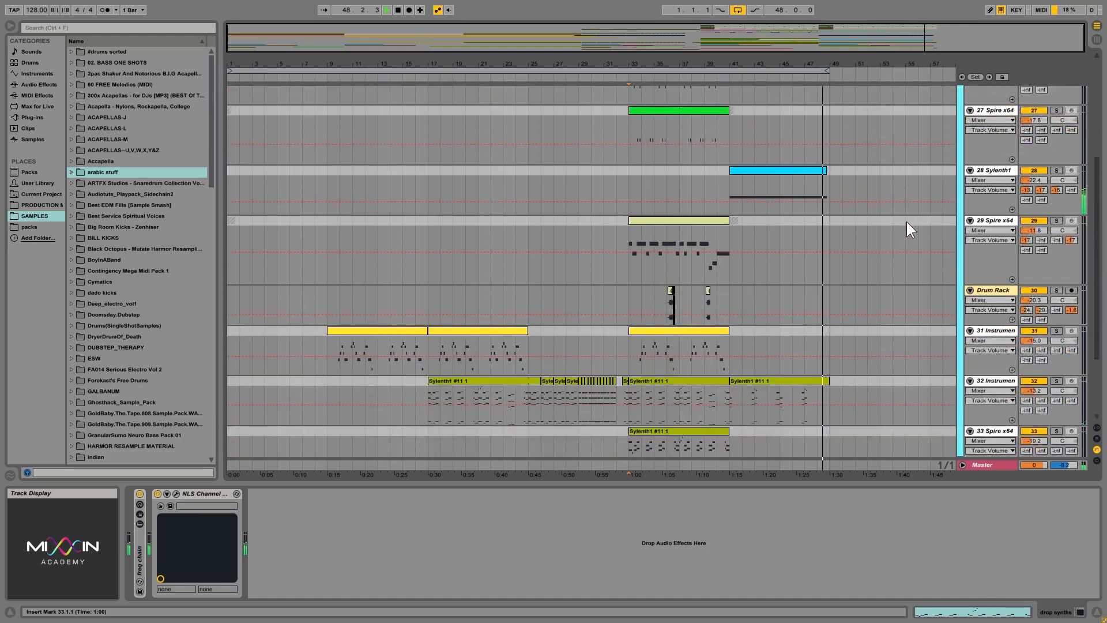
{"action": "scroll", "coordinate": [899, 220], "scroll_direction": "up", "scroll_amount": 6}
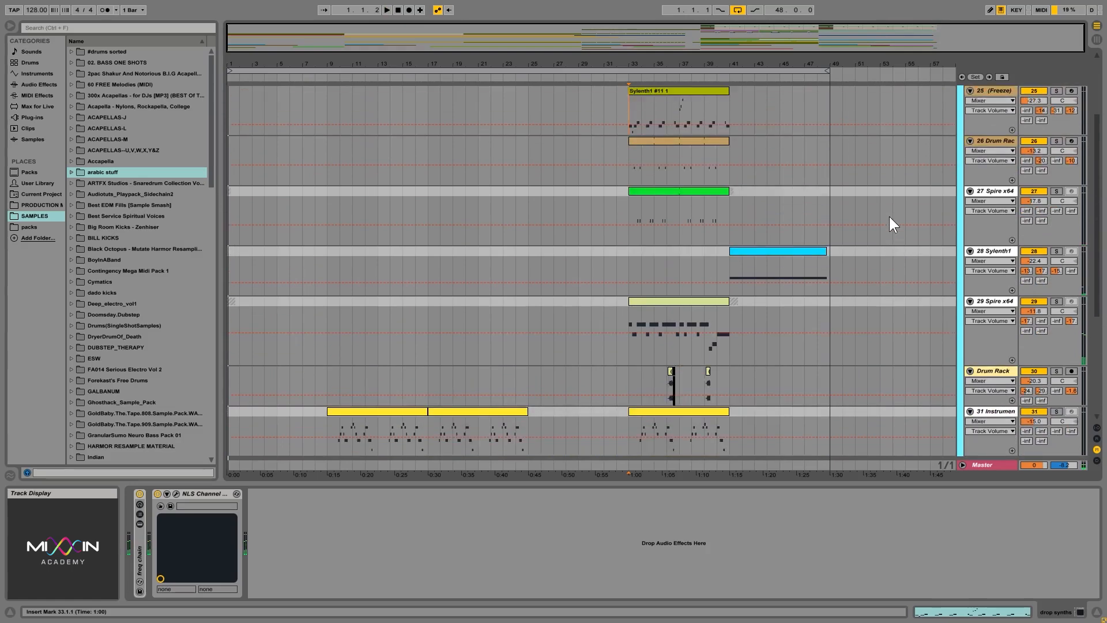
{"action": "scroll", "coordinate": [621, 204], "scroll_direction": "down", "scroll_amount": 10}
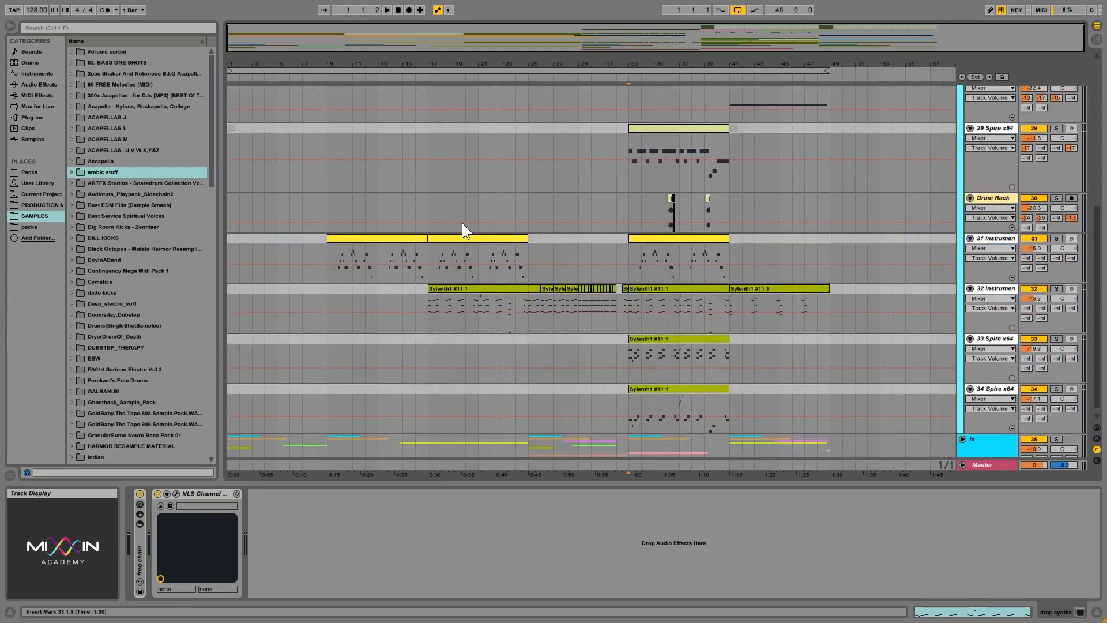
{"action": "scroll", "coordinate": [591, 273], "scroll_direction": "up", "scroll_amount": 9}
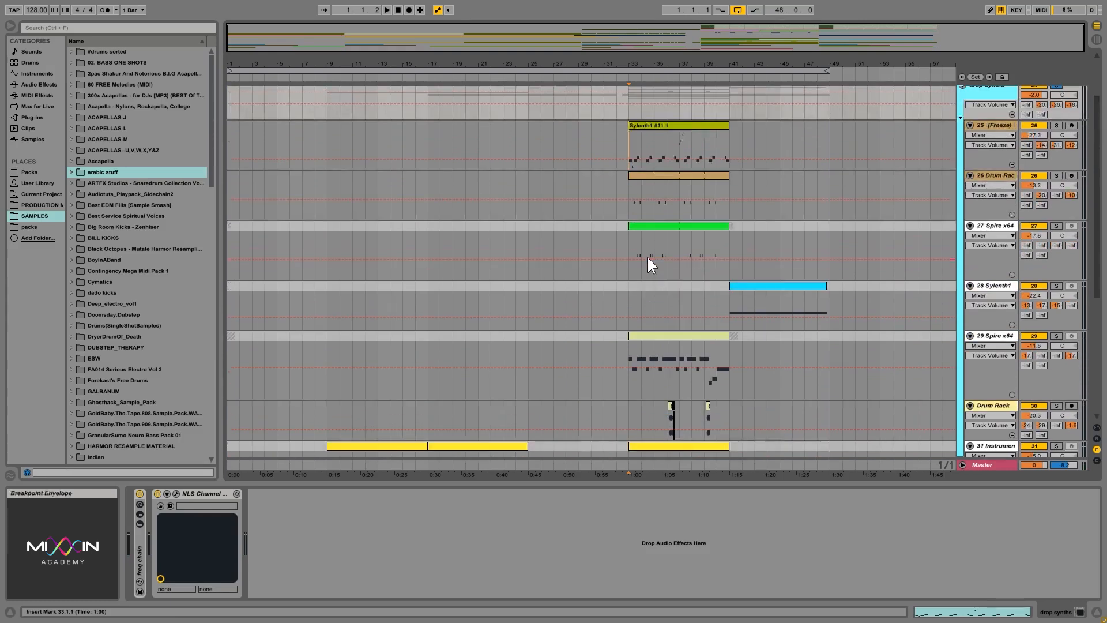
Play the 25 (Freeze) track soloed and upgrade its (Freeze) sampler device.
{"action": "left_click", "coordinate": [1057, 125]}
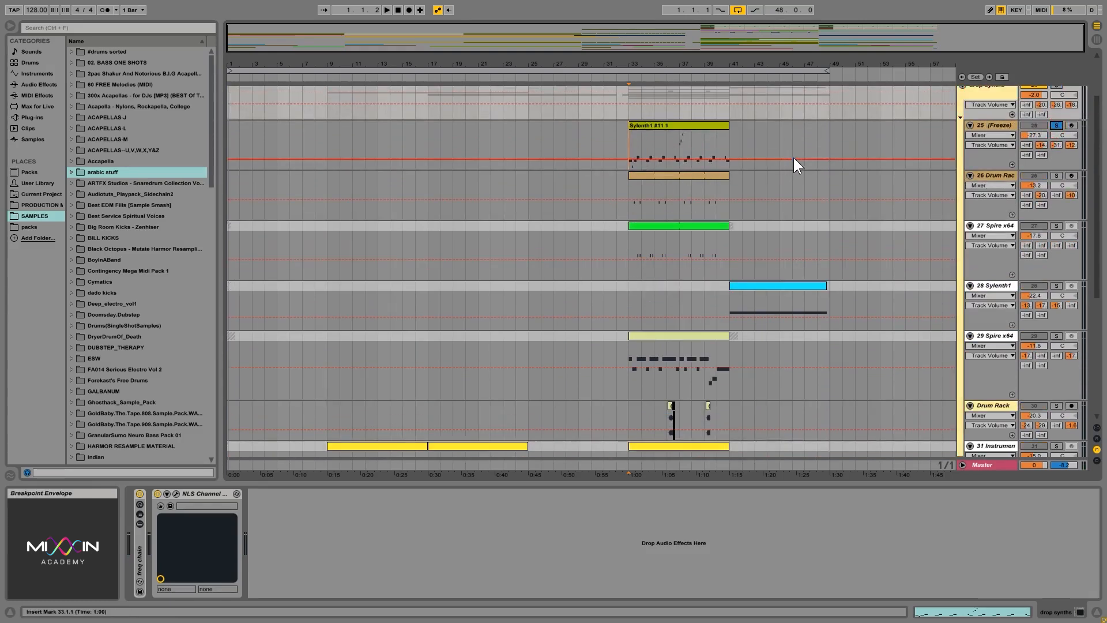
{"action": "key", "text": "space"}
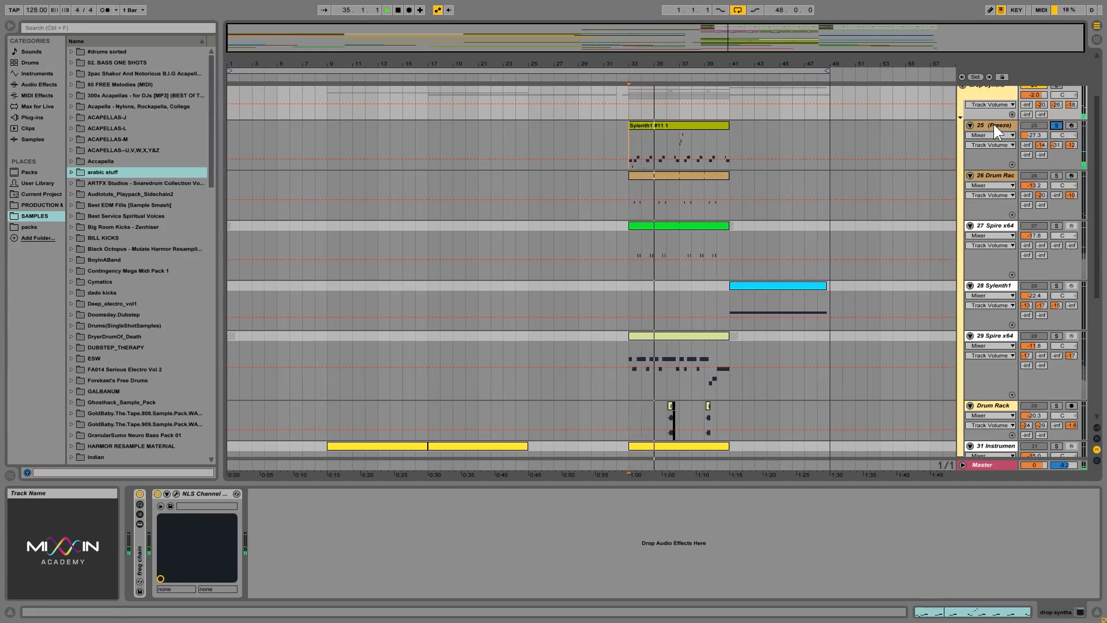
{"action": "left_click", "coordinate": [994, 123]}
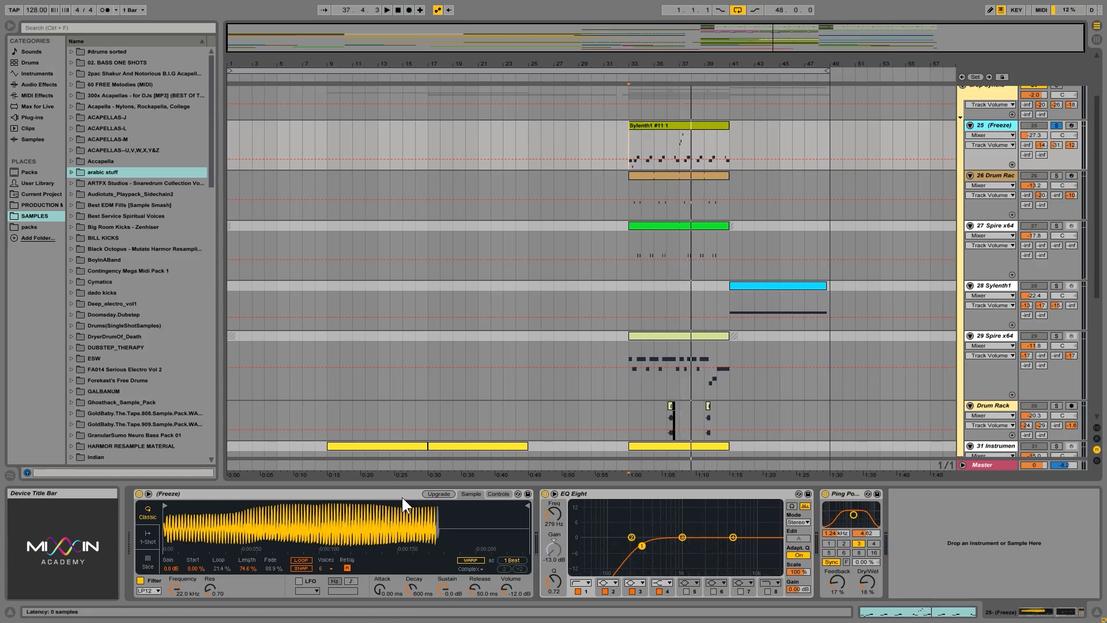
{"action": "left_click", "coordinate": [436, 494]}
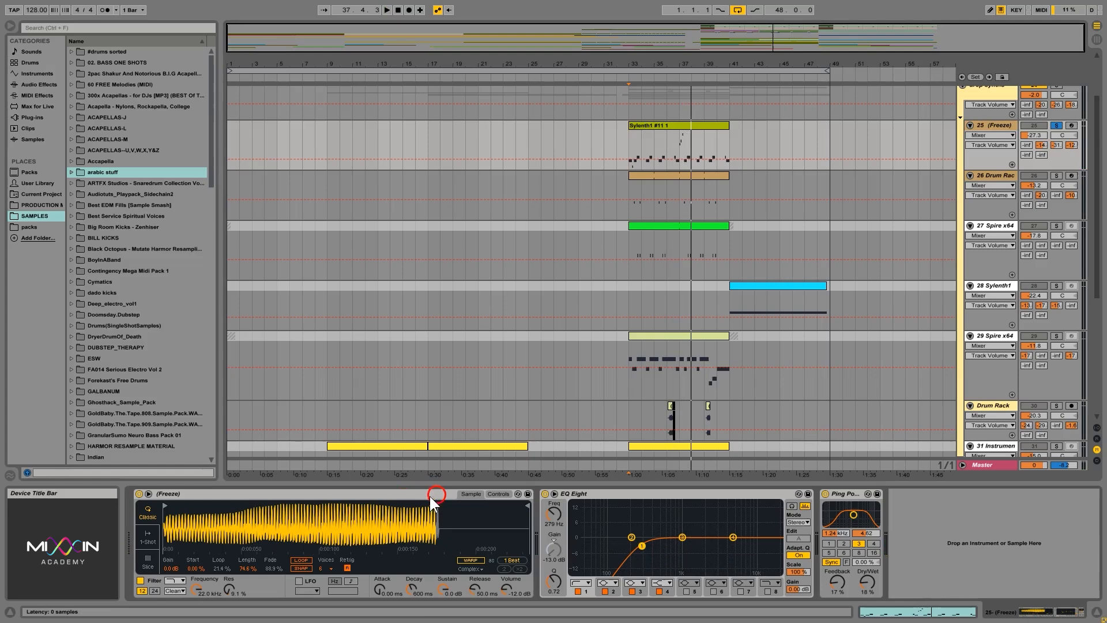
{"action": "left_click", "coordinate": [354, 495]}
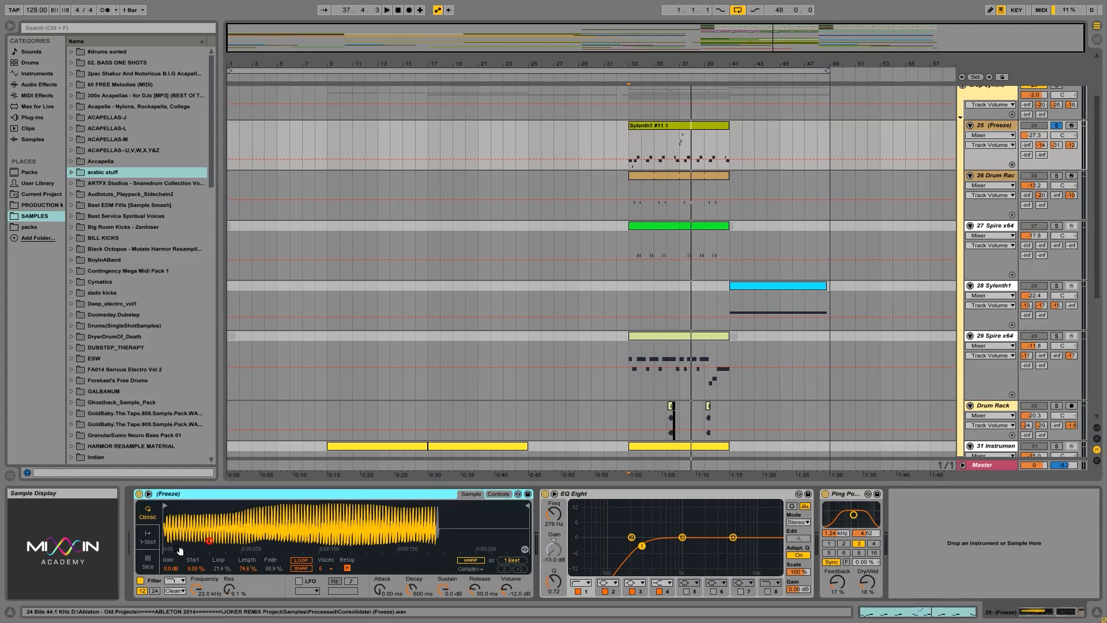
Play the 26 Drum Rack track soloed from 33.1.1 and upgrade its "dont take to long to heat up mid h1" sampler.
{"action": "left_click", "coordinate": [632, 209]}
{"action": "left_click", "coordinate": [1057, 176]}
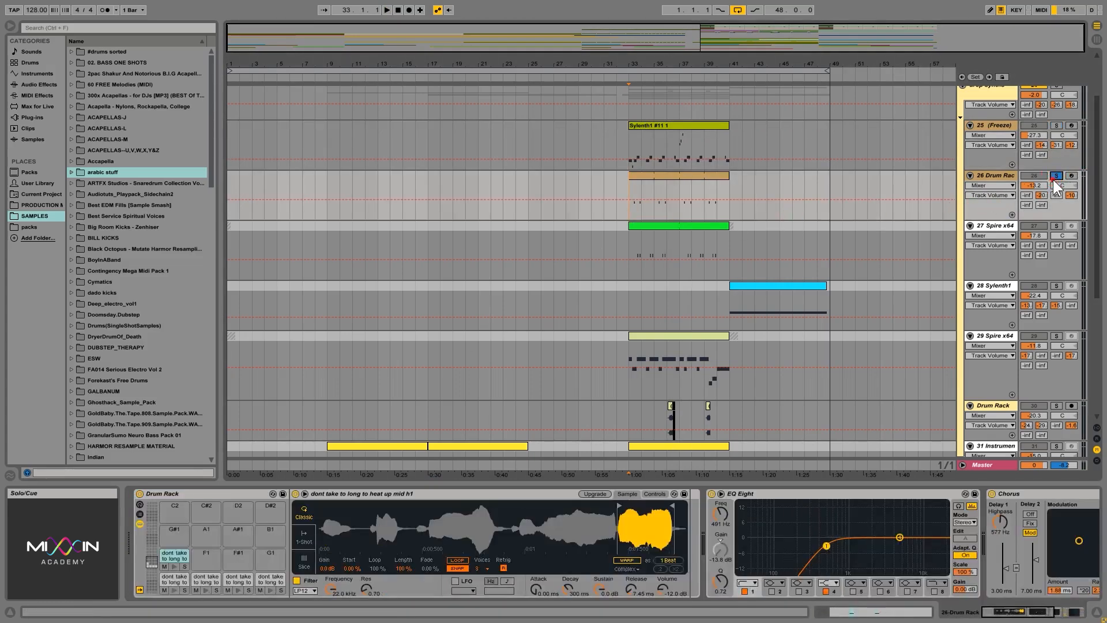
{"action": "key", "text": "space"}
{"action": "left_click", "coordinate": [1023, 183]}
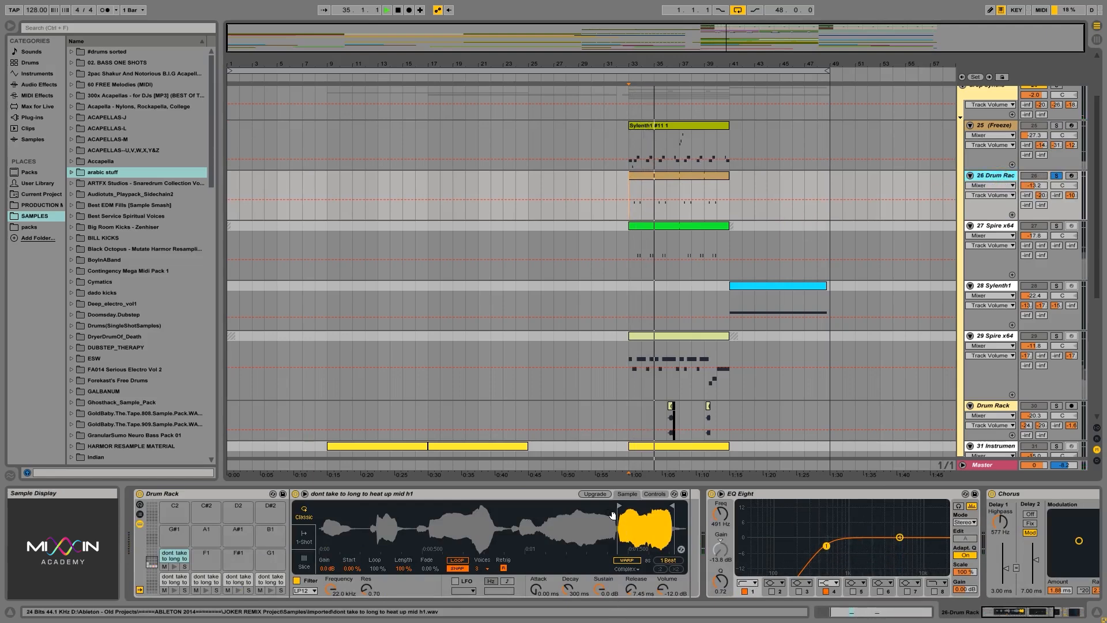
{"action": "left_click", "coordinate": [595, 494]}
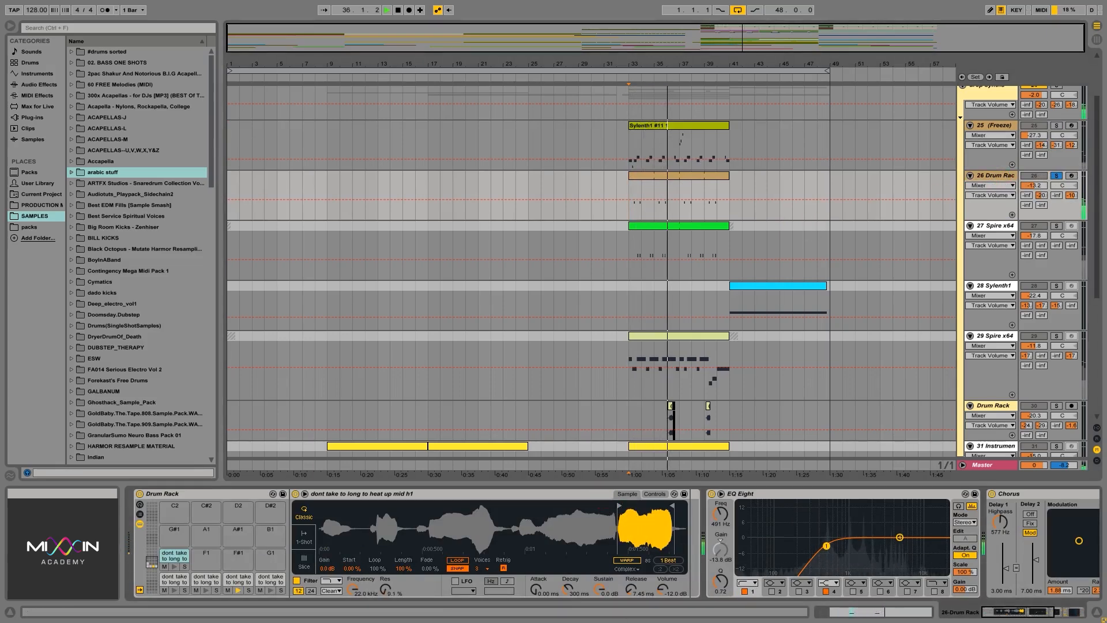
Play the 27 Spire x64 track soloed from 33.1.1 and the 28 Sylenth1 track soloed from the start of its clip.
{"action": "left_click", "coordinate": [787, 229]}
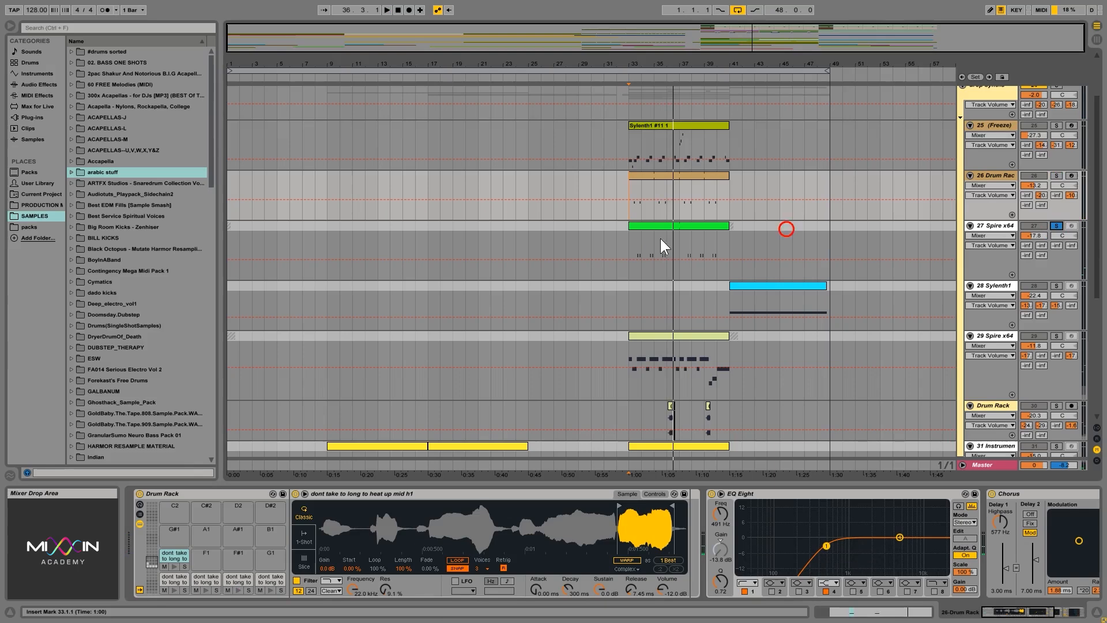
{"action": "left_click", "coordinate": [631, 275]}
{"action": "left_click", "coordinate": [1003, 230]}
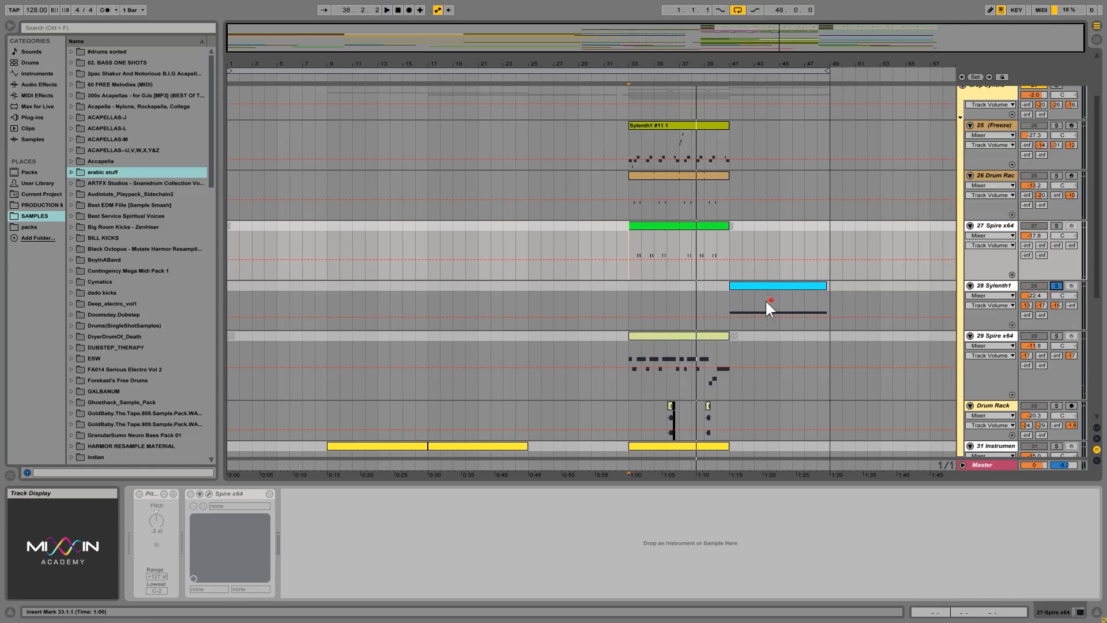
{"action": "left_click", "coordinate": [729, 316]}
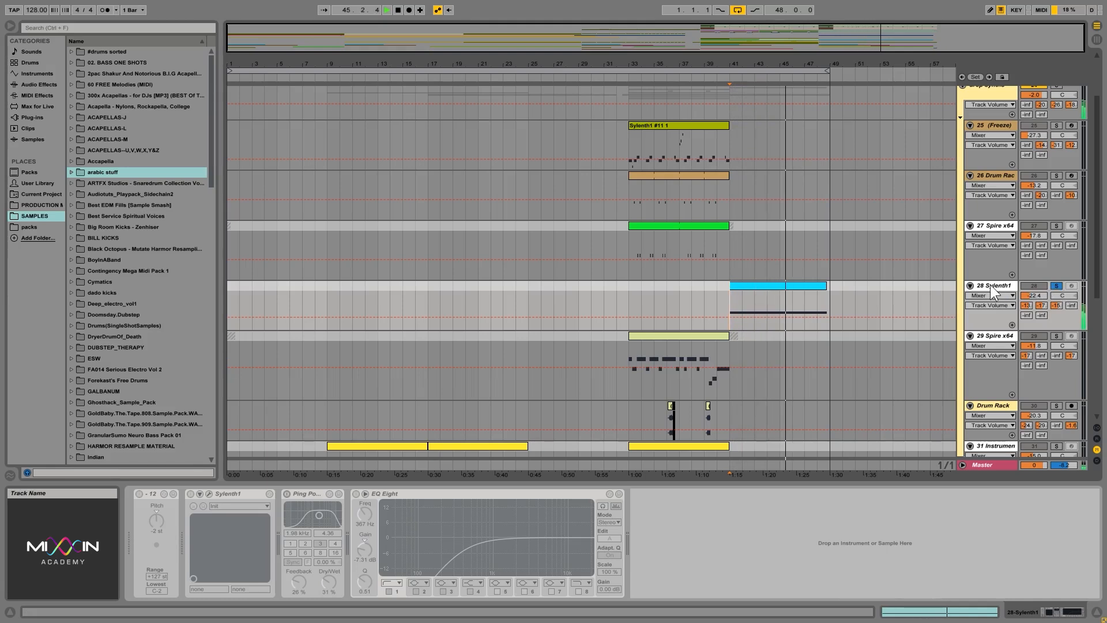
{"action": "left_click", "coordinate": [1057, 286]}
Play the 29 Spire x64 track soloed from bar 33 and turn off its solo.
{"action": "left_click", "coordinate": [1057, 336]}
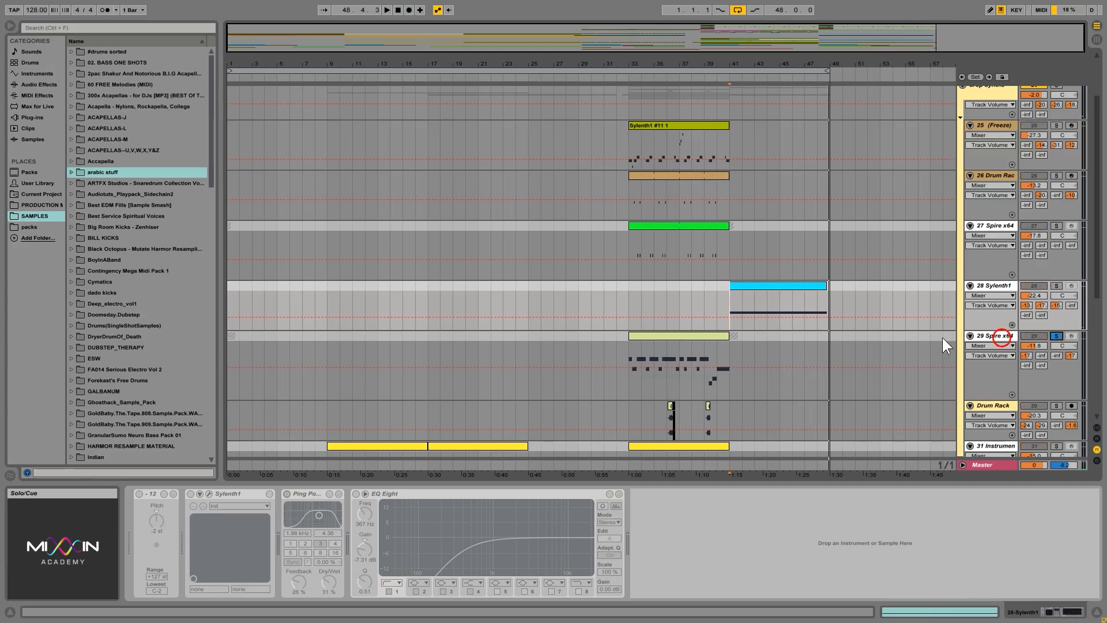
{"action": "left_click", "coordinate": [673, 387]}
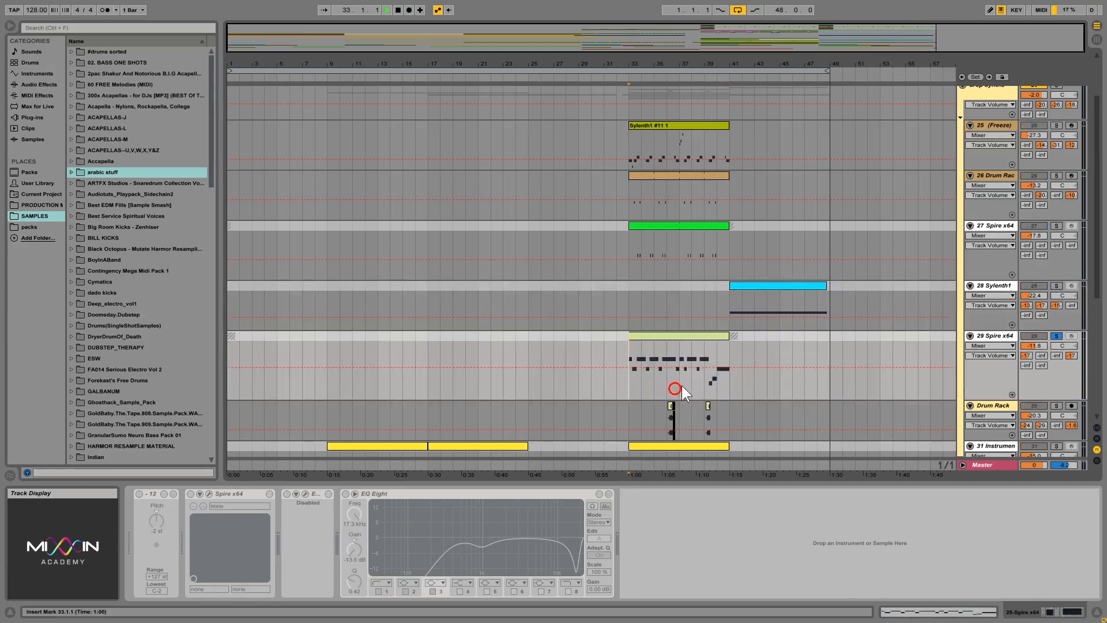
{"action": "left_click", "coordinate": [1002, 337]}
{"action": "scroll", "coordinate": [912, 337], "scroll_direction": "down", "scroll_amount": 3}
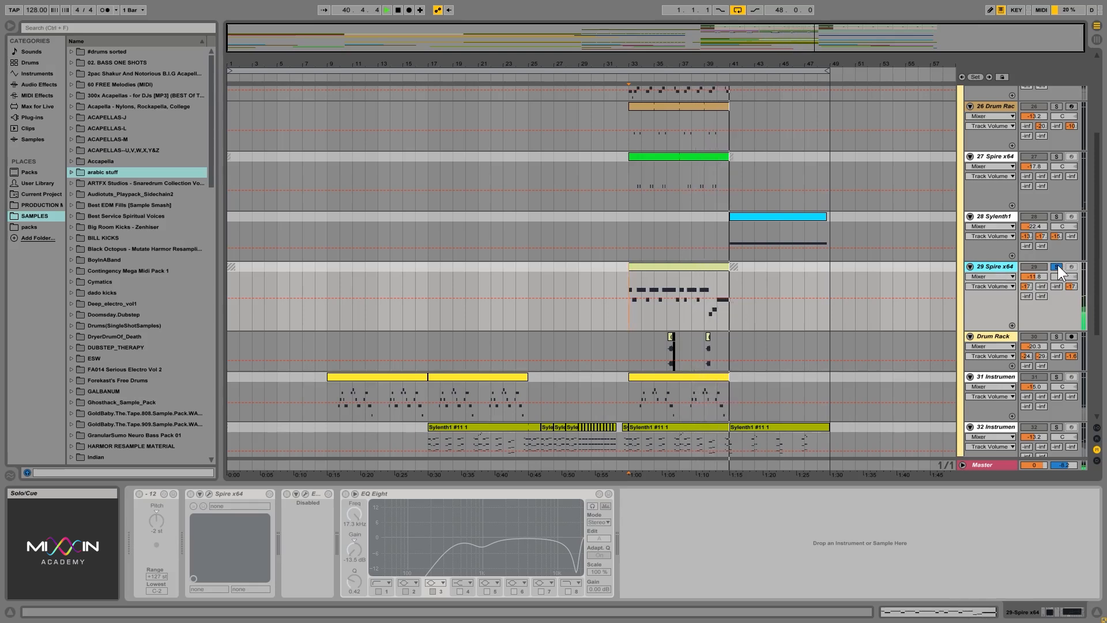
{"action": "left_click", "coordinate": [1034, 268]}
Play the Drum Rack track 30 soloed from its first clip at 36.1.1.
{"action": "left_click", "coordinate": [668, 346]}
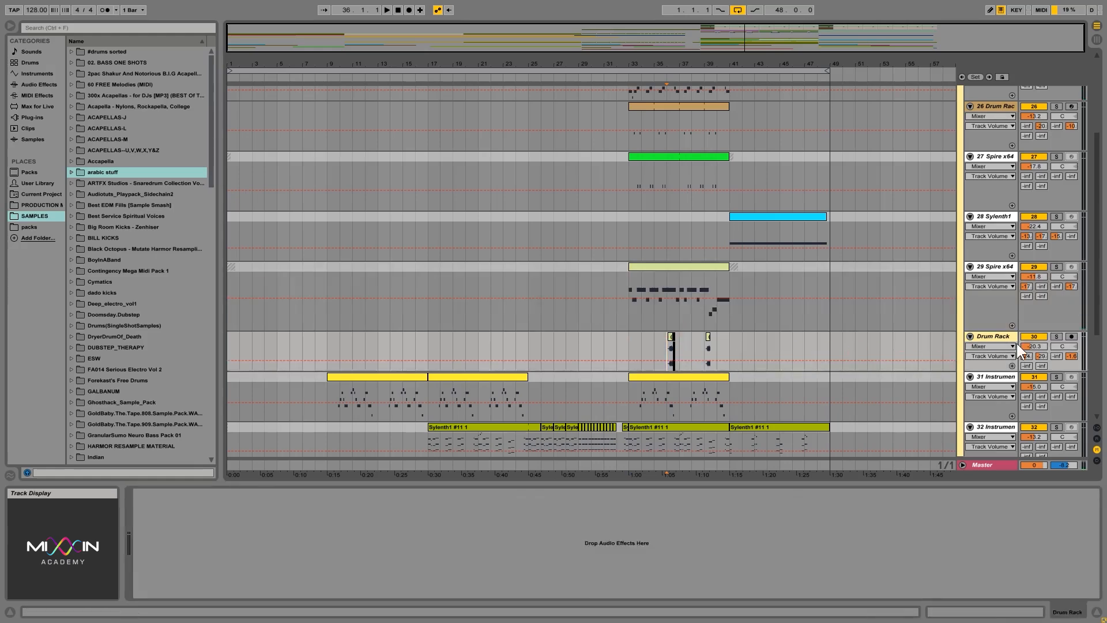
{"action": "left_click", "coordinate": [1056, 336]}
{"action": "left_click", "coordinate": [767, 336]}
{"action": "left_click_drag", "start_coordinate": [674, 62], "coordinate": [663, 241]}
{"action": "key", "text": "space"}
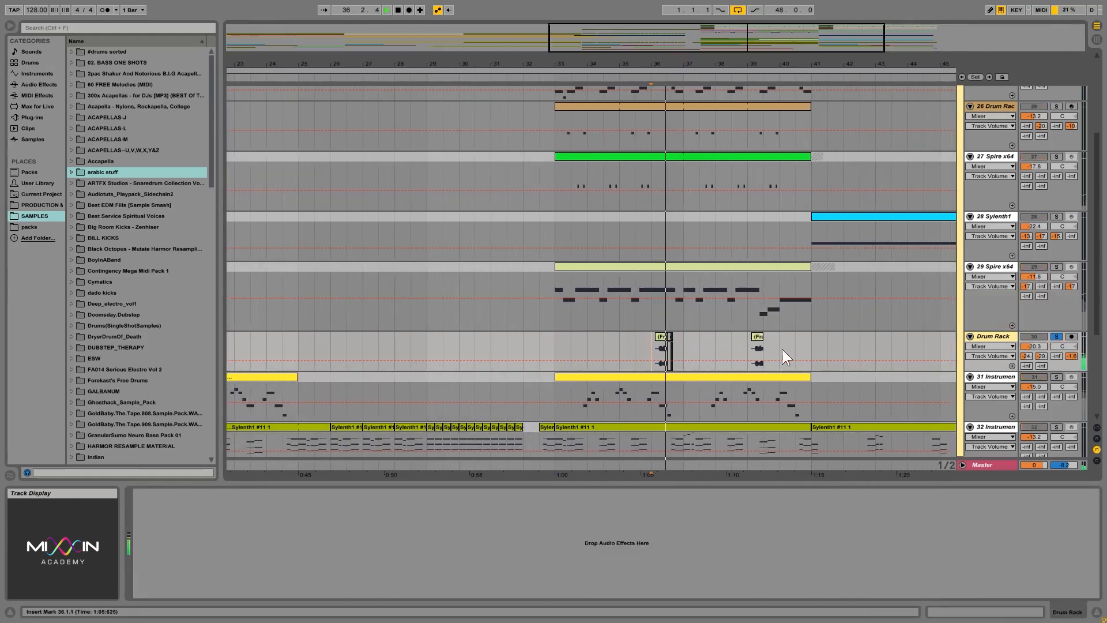
Play the soloed Drum Rack track 30 from its second clip at 39.1.1.
{"action": "left_click", "coordinate": [745, 351]}
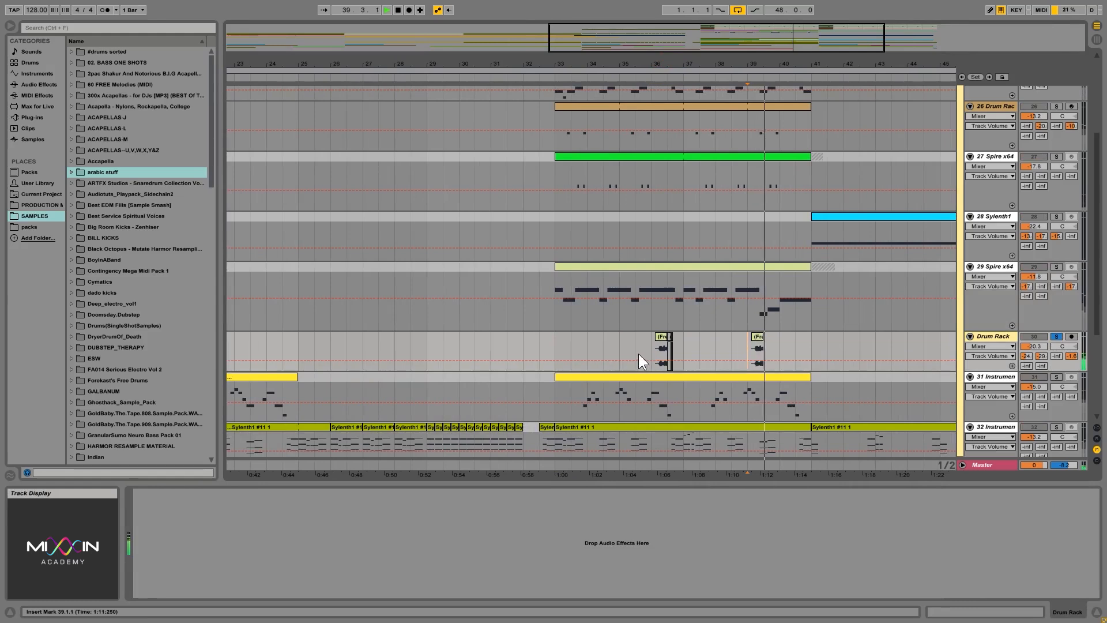
{"action": "key", "text": "space"}
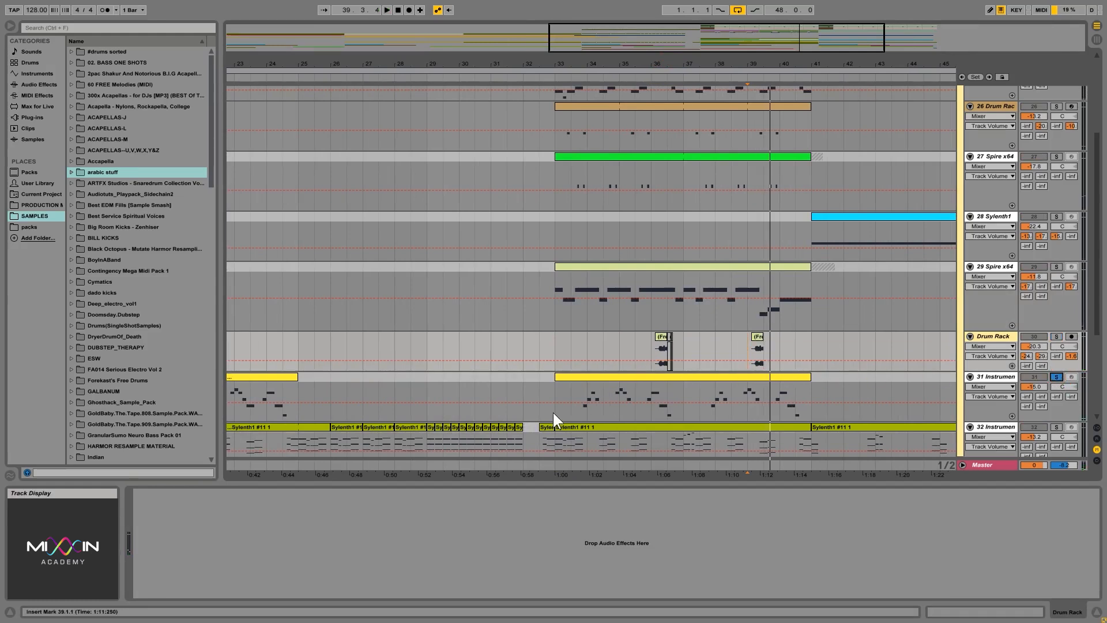
Play the 31 Instrument track soloed from 33.1.1.
{"action": "left_click", "coordinate": [553, 413]}
{"action": "key", "text": "space"}
{"action": "scroll", "coordinate": [749, 379], "scroll_direction": "down", "scroll_amount": 2}
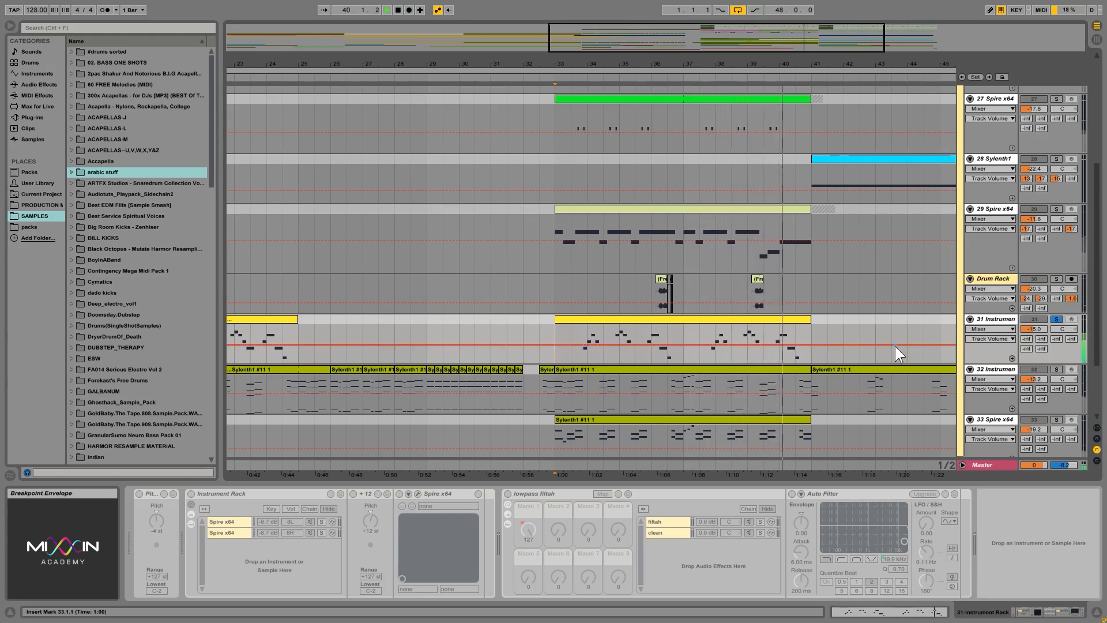
{"action": "scroll", "coordinate": [904, 316], "scroll_direction": "down", "scroll_amount": 2}
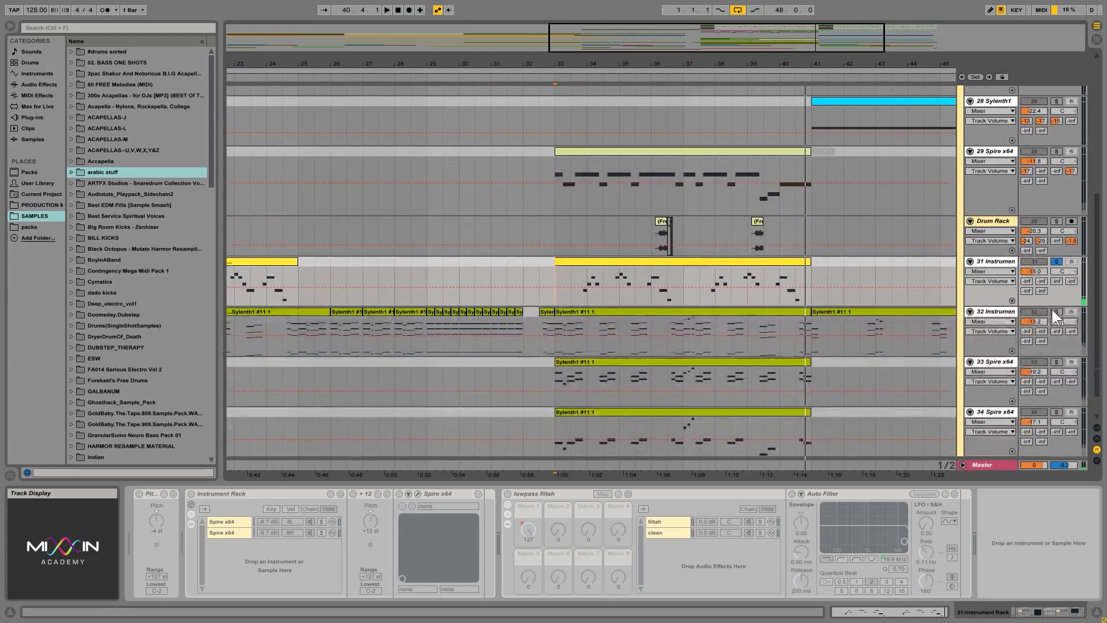
Play the 32 Instrument track soloed from 33.1.1.
{"action": "left_click", "coordinate": [1056, 312]}
{"action": "scroll", "coordinate": [732, 338], "scroll_direction": "down", "scroll_amount": 1}
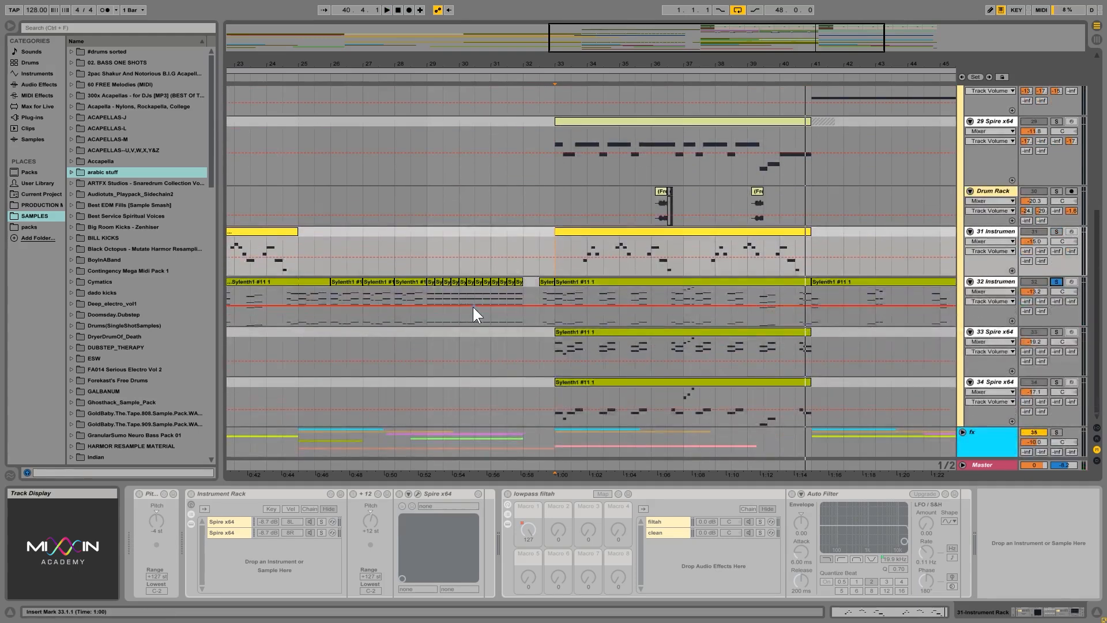
{"action": "left_click", "coordinate": [556, 316]}
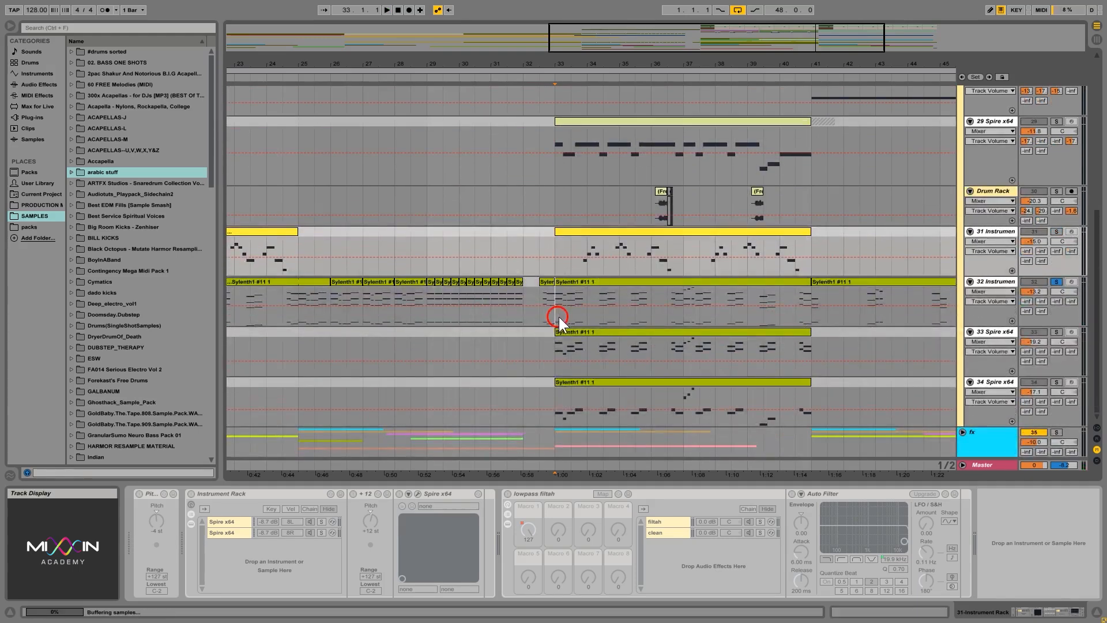
{"action": "key", "text": "space"}
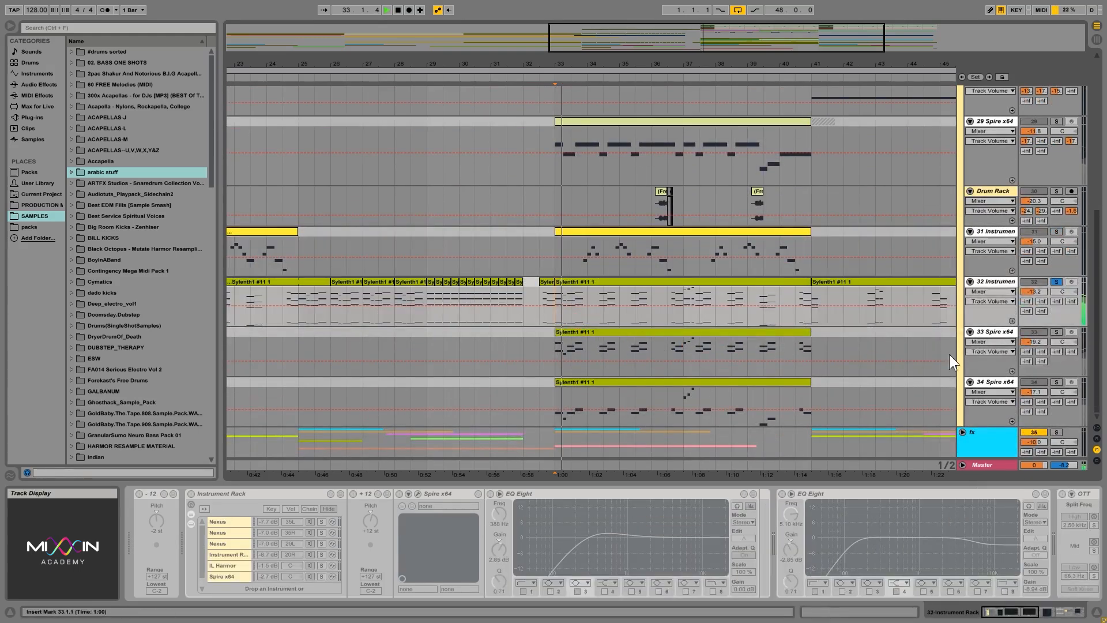
Play the 33 Spire x64 track soloed from 33.1.1.
{"action": "left_click", "coordinate": [1057, 332]}
{"action": "left_click", "coordinate": [555, 348]}
{"action": "key", "text": "space"}
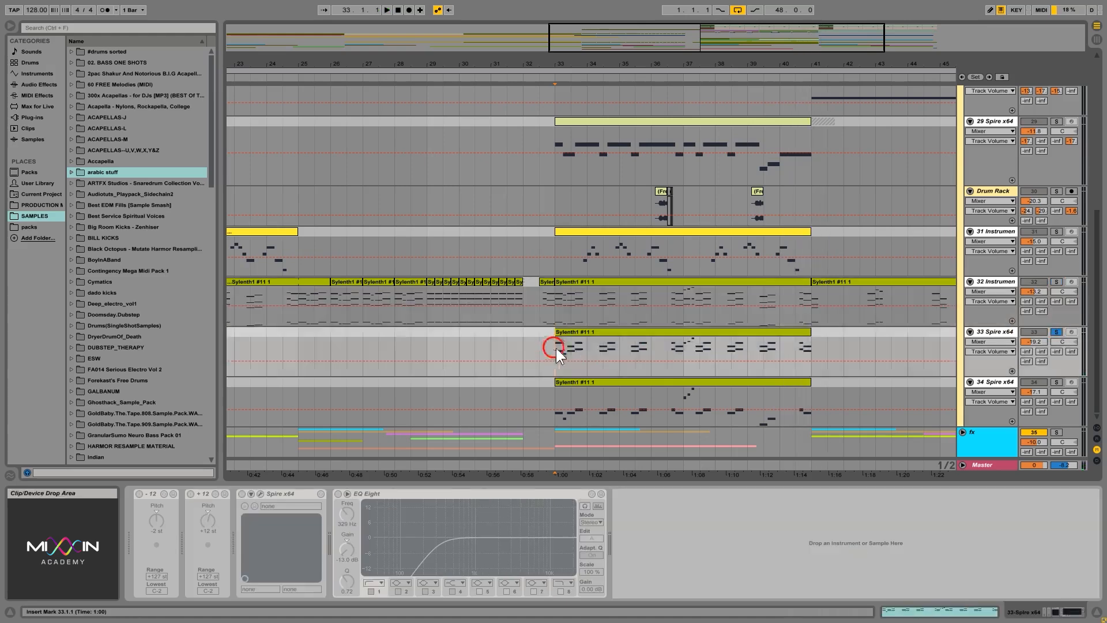
{"action": "key", "text": "space"}
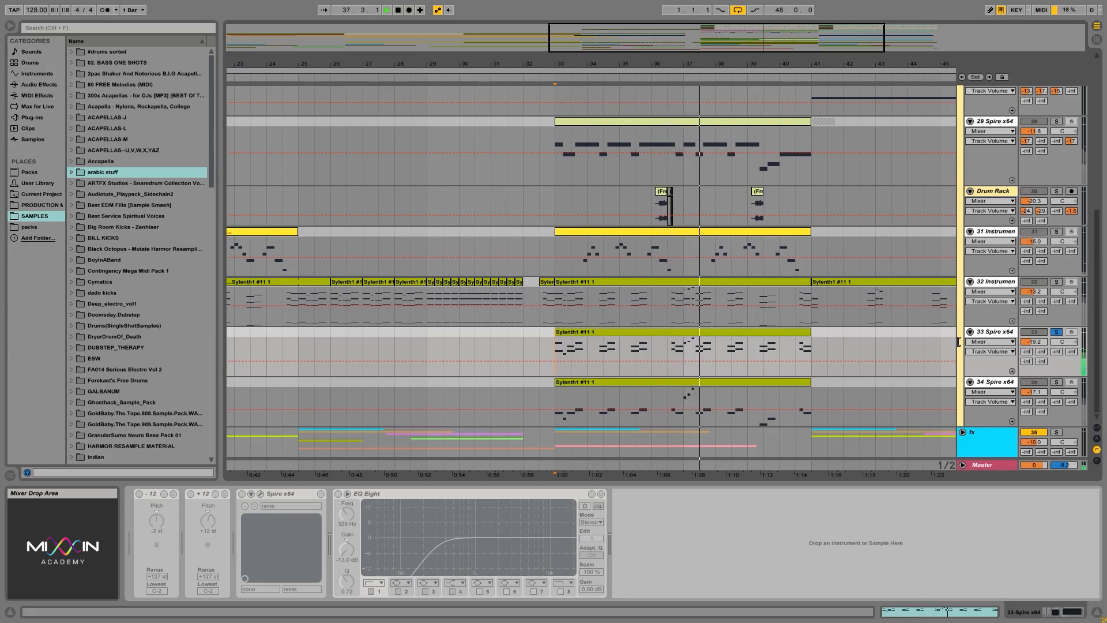
Play the 34 Spire x64 track soloed from 33.1.1.
{"action": "left_click", "coordinate": [1056, 381]}
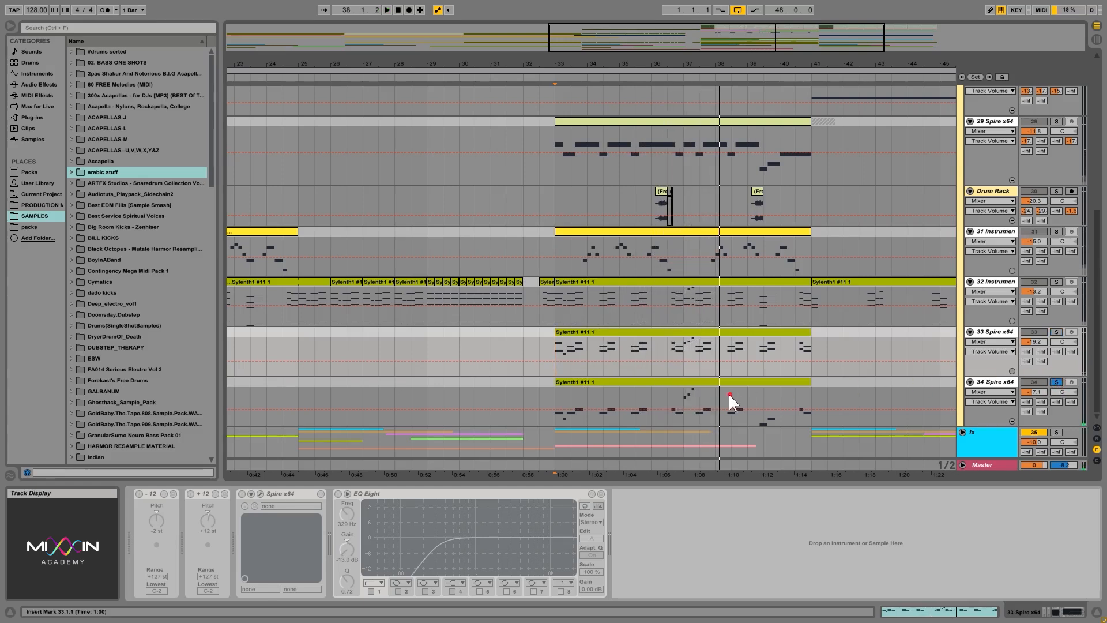
{"action": "key", "text": "space"}
{"action": "key", "text": "space"}
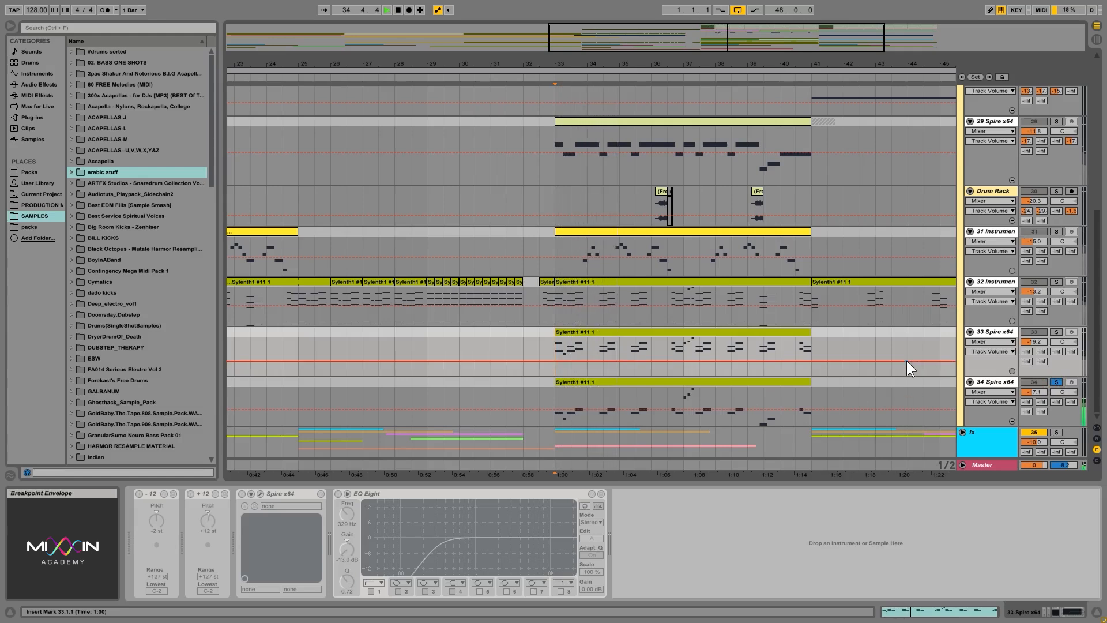
Compare the Sylenth1 #11 1 clips between bars 33 and 41 on tracks 32, 33 and 34, along with each track's devices.
{"action": "left_click", "coordinate": [700, 383]}
{"action": "left_click", "coordinate": [707, 333]}
{"action": "left_click", "coordinate": [695, 283]}
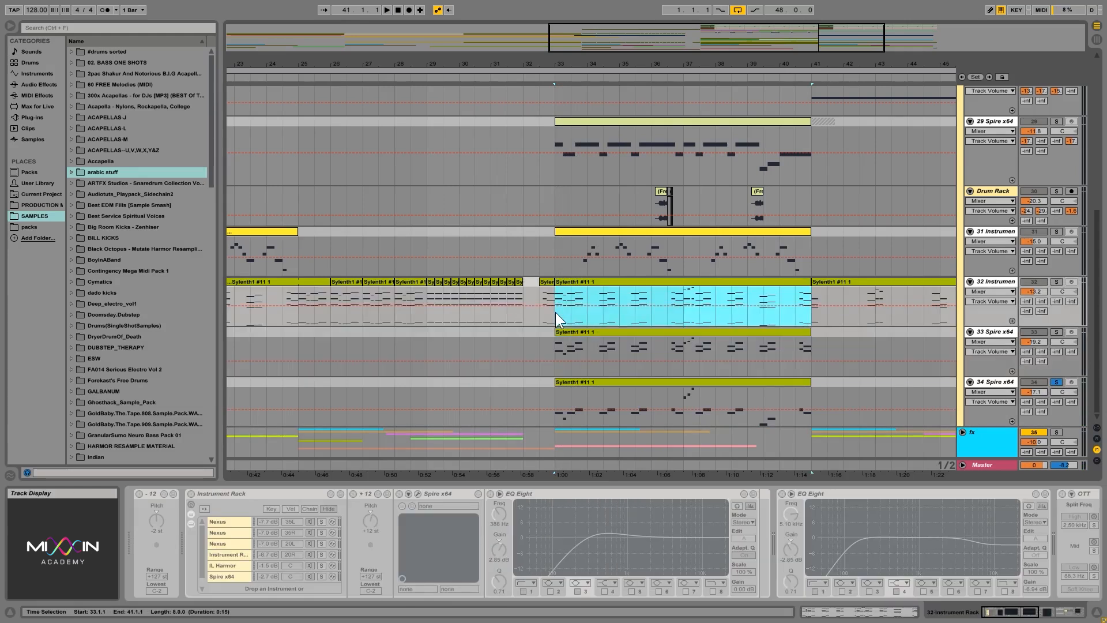
{"action": "left_click", "coordinate": [573, 337]}
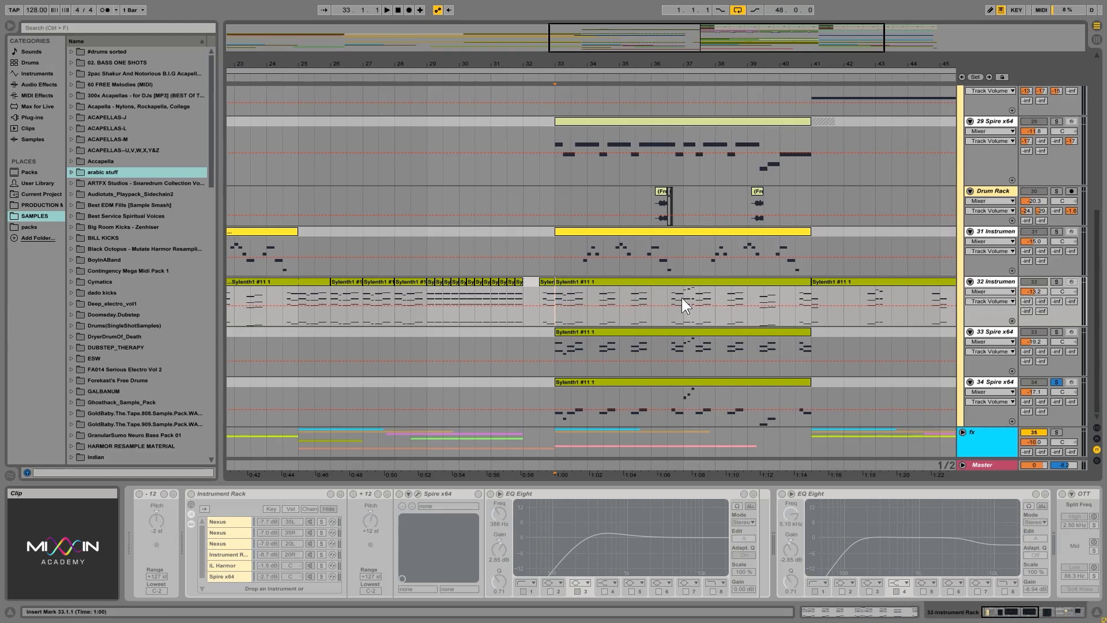
{"action": "left_click", "coordinate": [671, 282]}
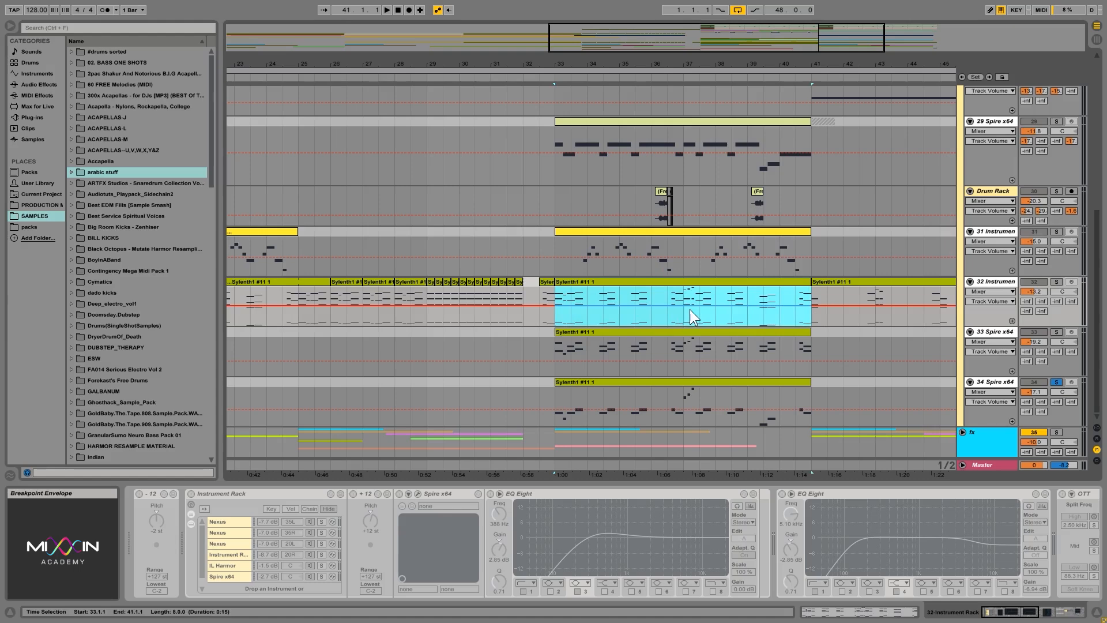
{"action": "left_click", "coordinate": [648, 332]}
{"action": "left_click", "coordinate": [647, 384]}
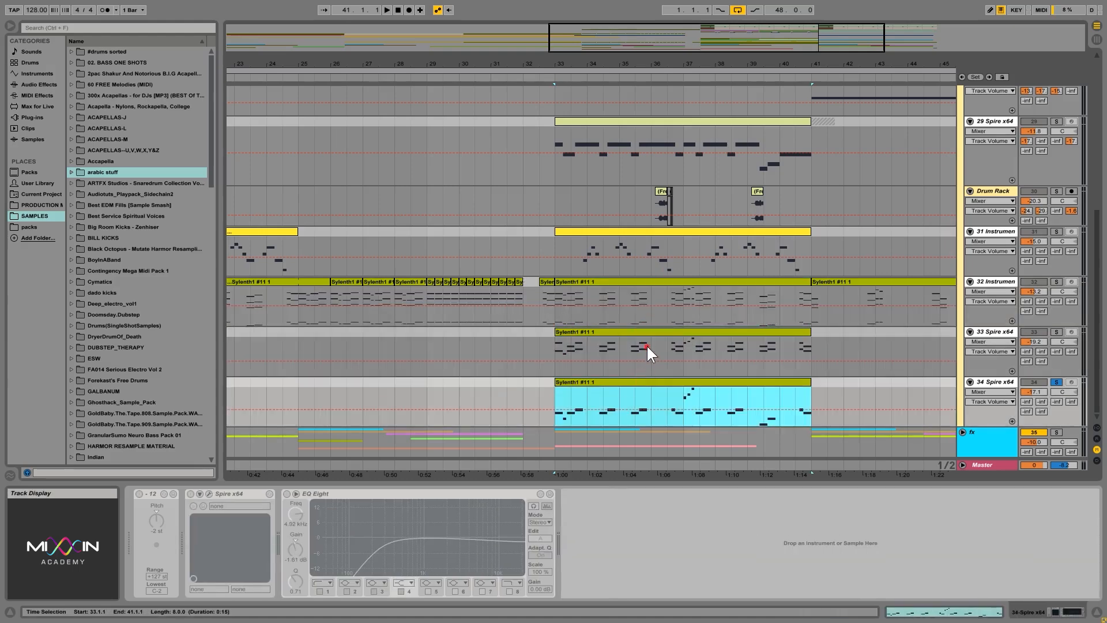
{"action": "left_click", "coordinate": [642, 334]}
{"action": "left_click", "coordinate": [645, 282]}
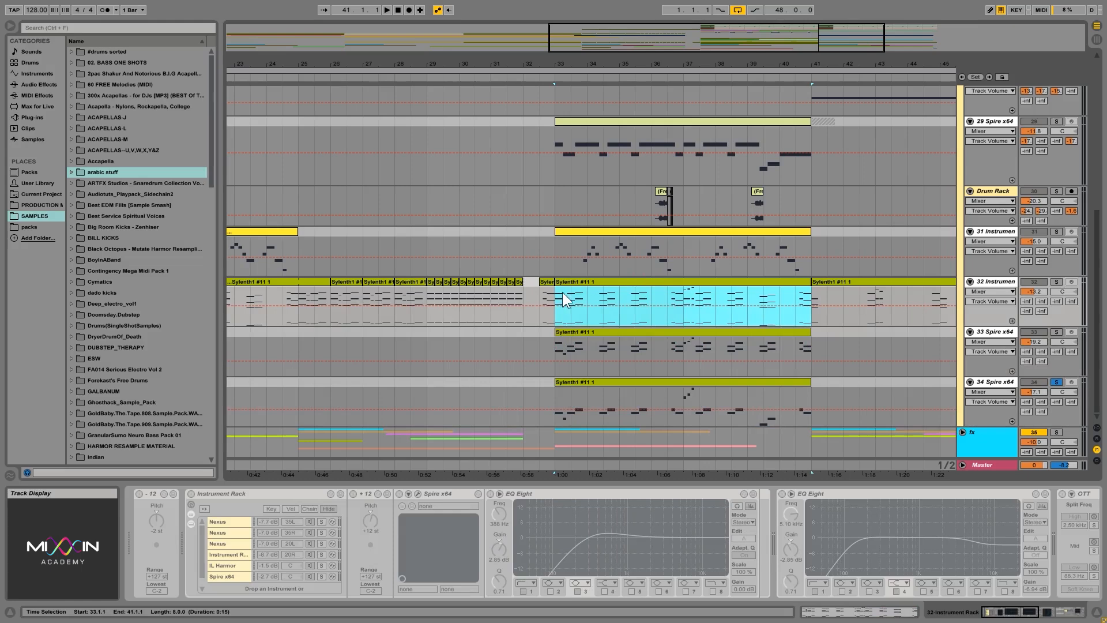
Play the 32 Instrument track soloed from 33.1.1 and turn off its solo.
{"action": "left_click", "coordinate": [578, 300]}
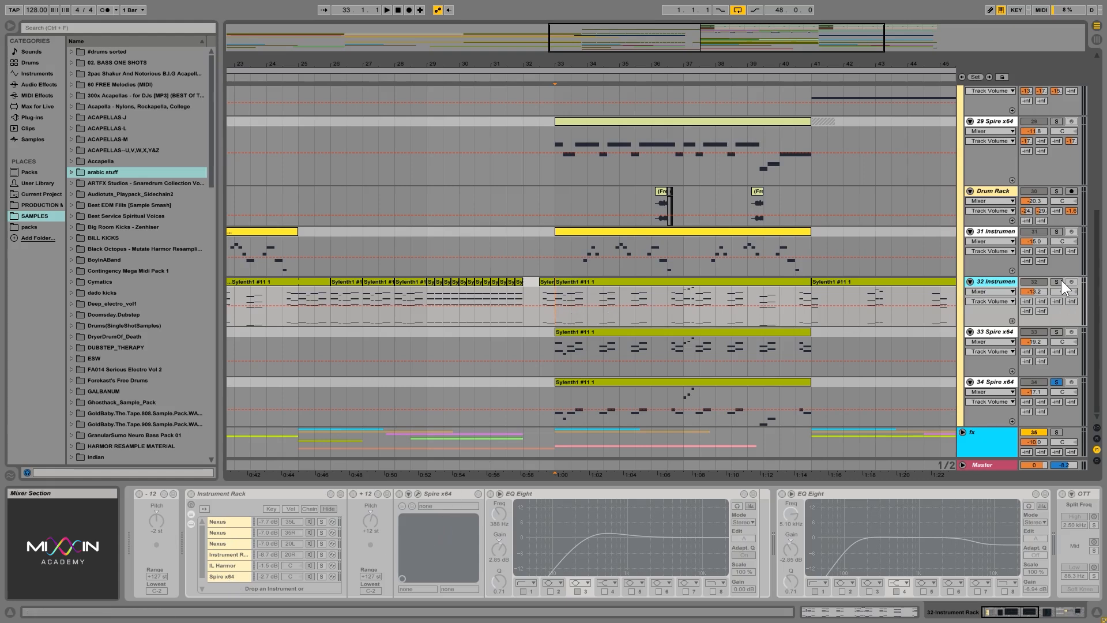
{"action": "key", "text": "space"}
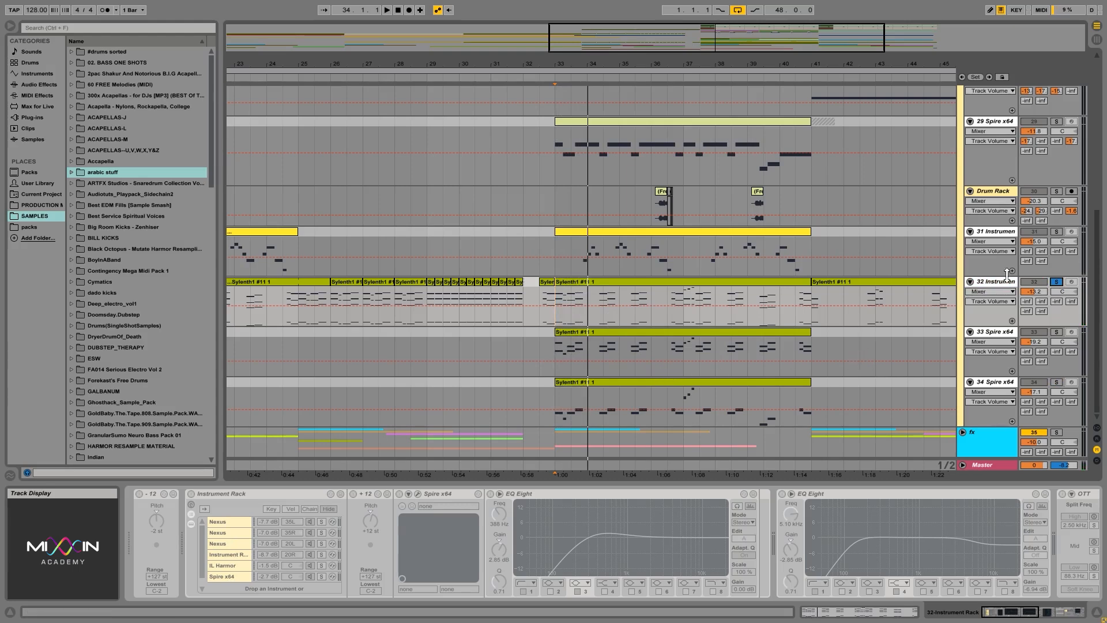
{"action": "left_click", "coordinate": [1058, 281]}
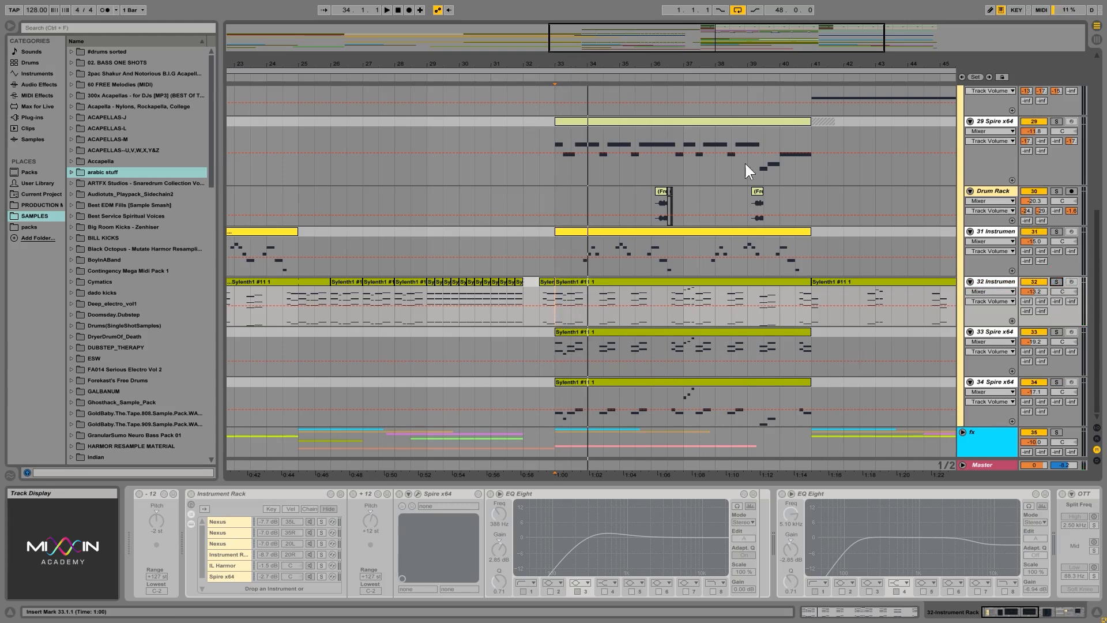
Show the whole arrangement and play it unsoloed from 17.1.1.
{"action": "left_click_drag", "start_coordinate": [713, 68], "coordinate": [684, 68]}
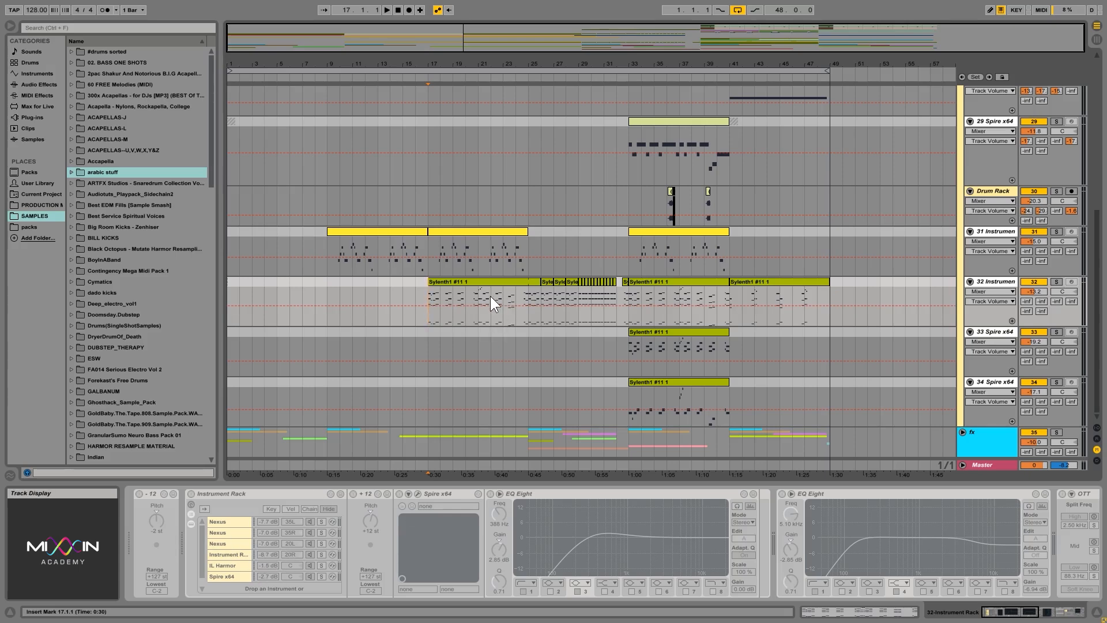
{"action": "key", "text": "space"}
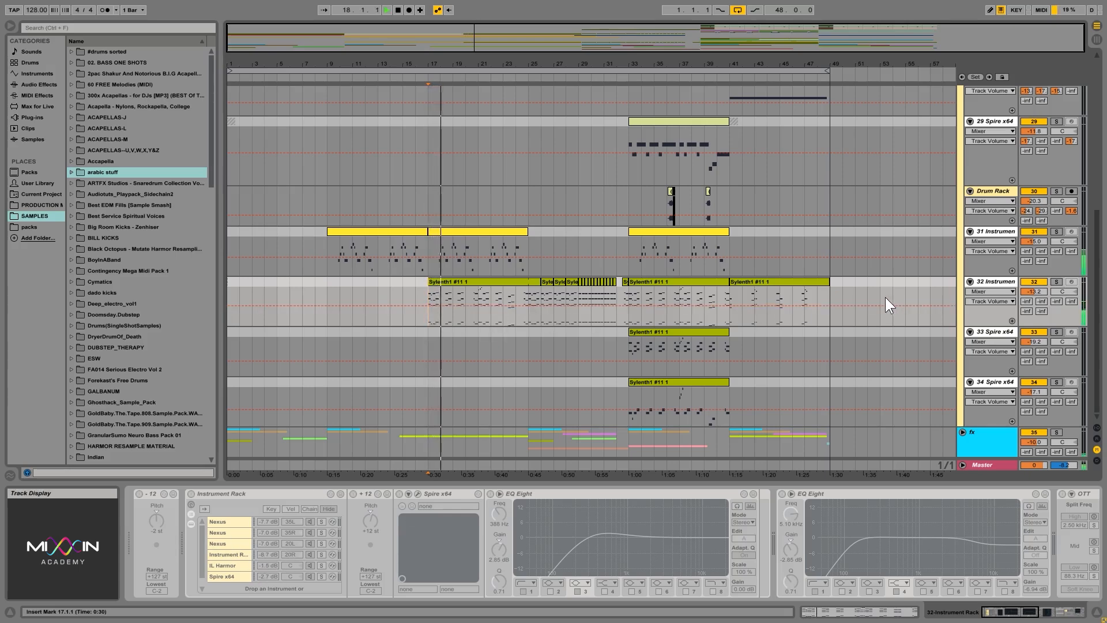
{"action": "key", "text": "space"}
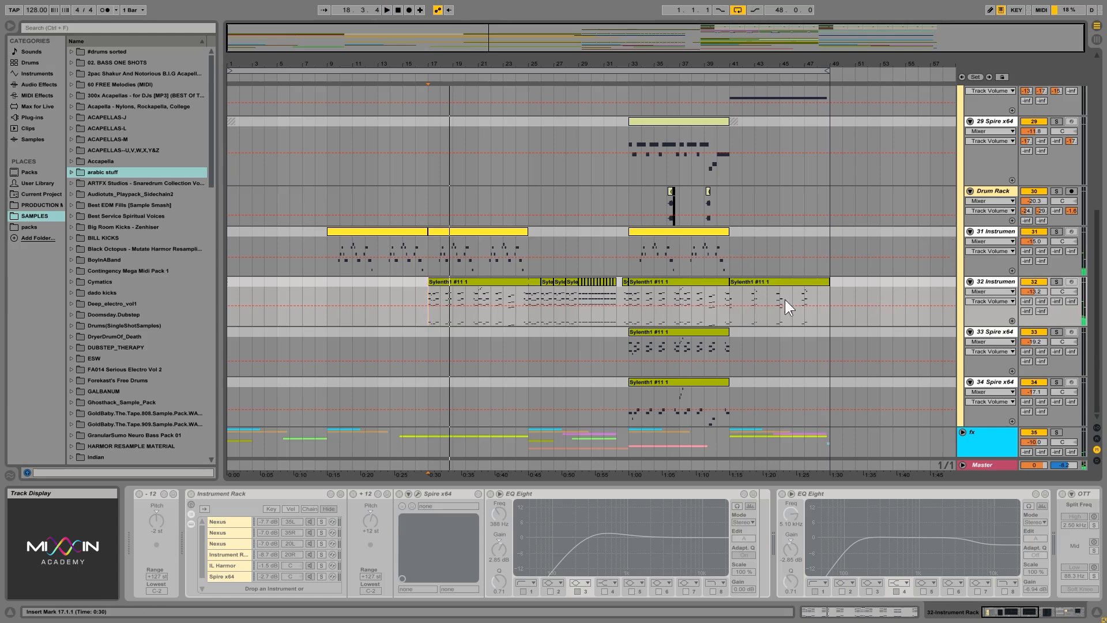
Place the insert marker at 9.1.1 on the 31 Instrument track and review the drop synths group's tracks.
{"action": "left_click", "coordinate": [327, 271]}
{"action": "scroll", "coordinate": [418, 286], "scroll_direction": "up", "scroll_amount": 5}
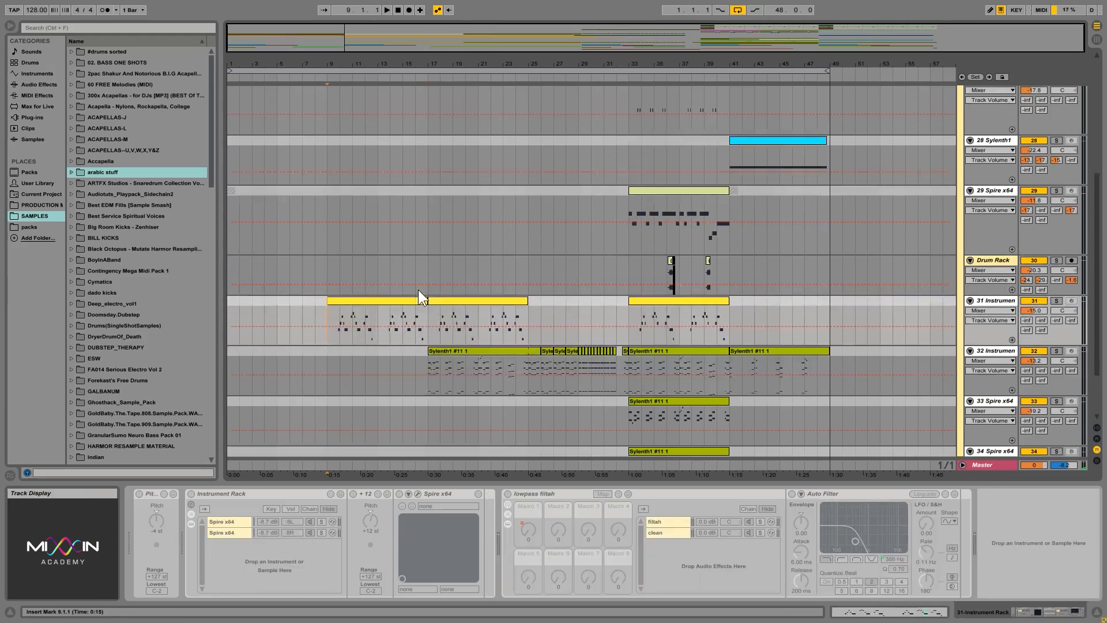
{"action": "scroll", "coordinate": [419, 285], "scroll_direction": "up", "scroll_amount": 3}
{"action": "scroll", "coordinate": [450, 340], "scroll_direction": "down", "scroll_amount": 8}
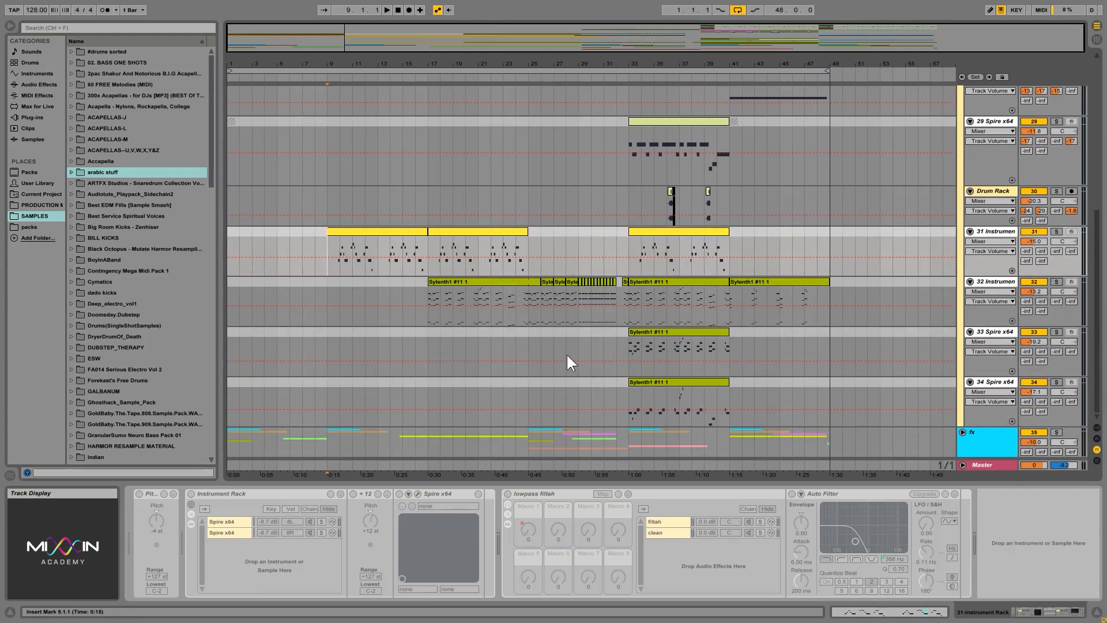
{"action": "scroll", "coordinate": [856, 287], "scroll_direction": "up", "scroll_amount": 4}
{"action": "scroll", "coordinate": [865, 266], "scroll_direction": "up", "scroll_amount": 3}
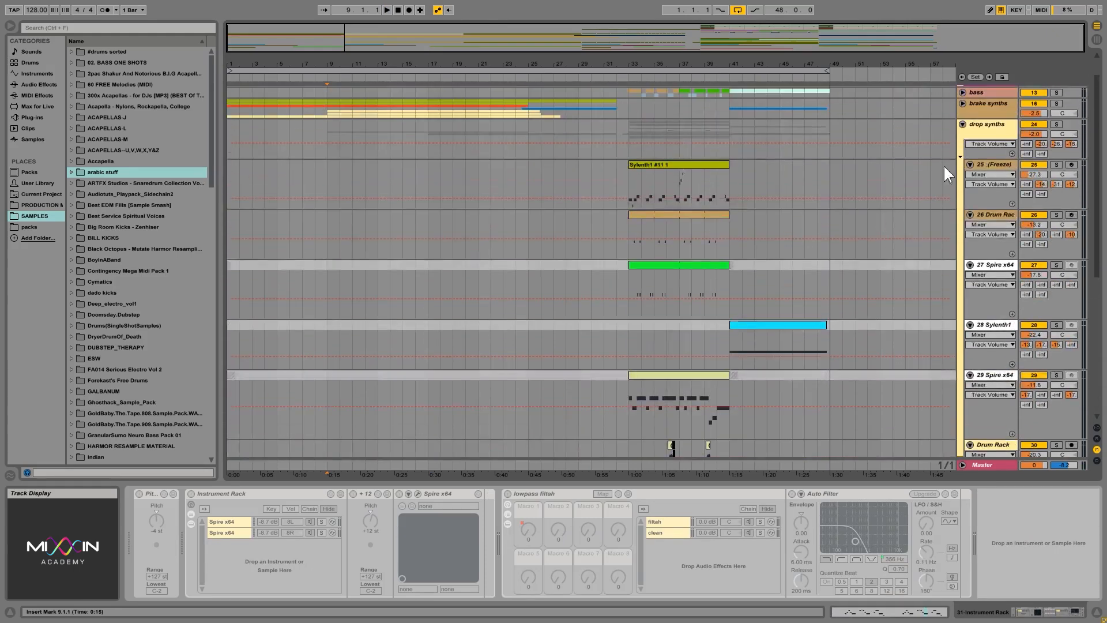
Collapse the drop synths group, expand the fx group and look through its audio tracks.
{"action": "left_click", "coordinate": [963, 123]}
{"action": "left_click", "coordinate": [965, 175]}
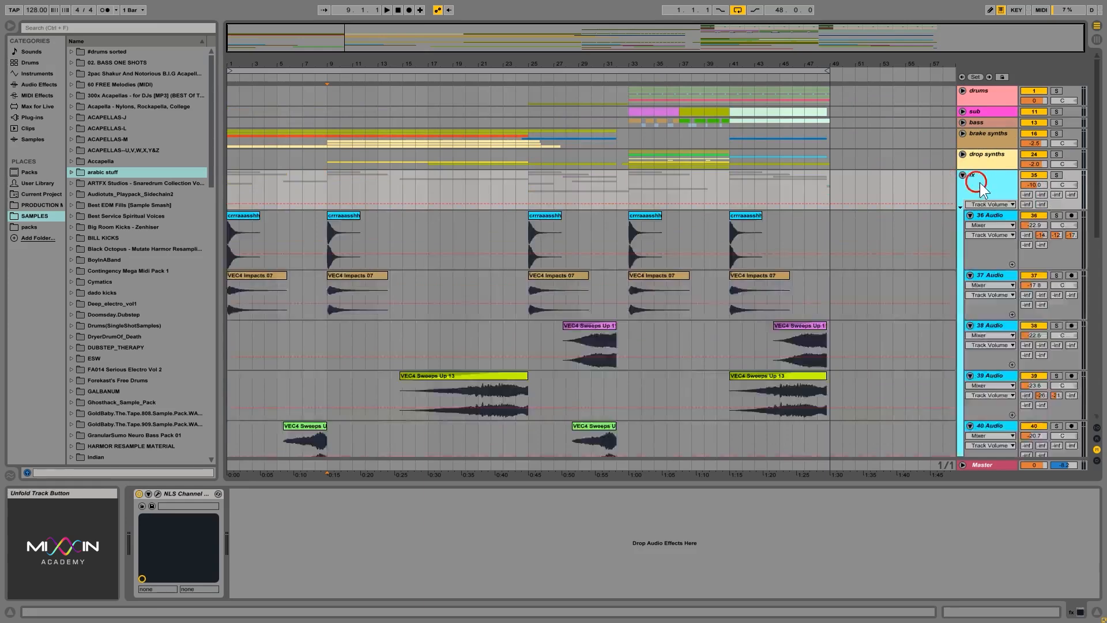
{"action": "scroll", "coordinate": [715, 306], "scroll_direction": "down", "scroll_amount": 7}
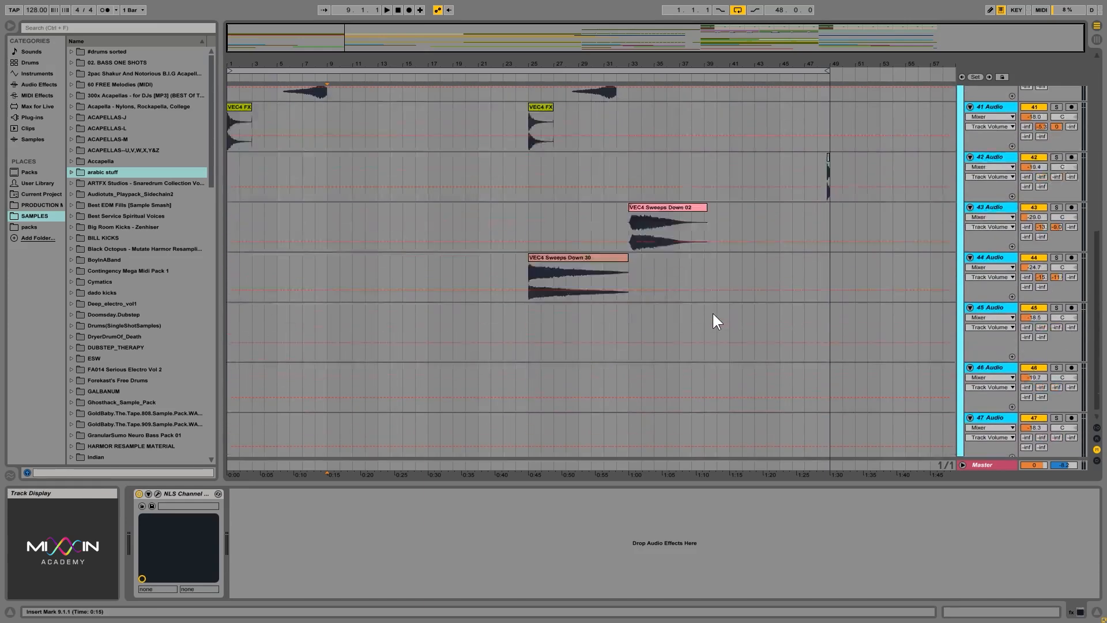
{"action": "scroll", "coordinate": [713, 313], "scroll_direction": "up", "scroll_amount": 5}
{"action": "scroll", "coordinate": [709, 312], "scroll_direction": "down", "scroll_amount": 4}
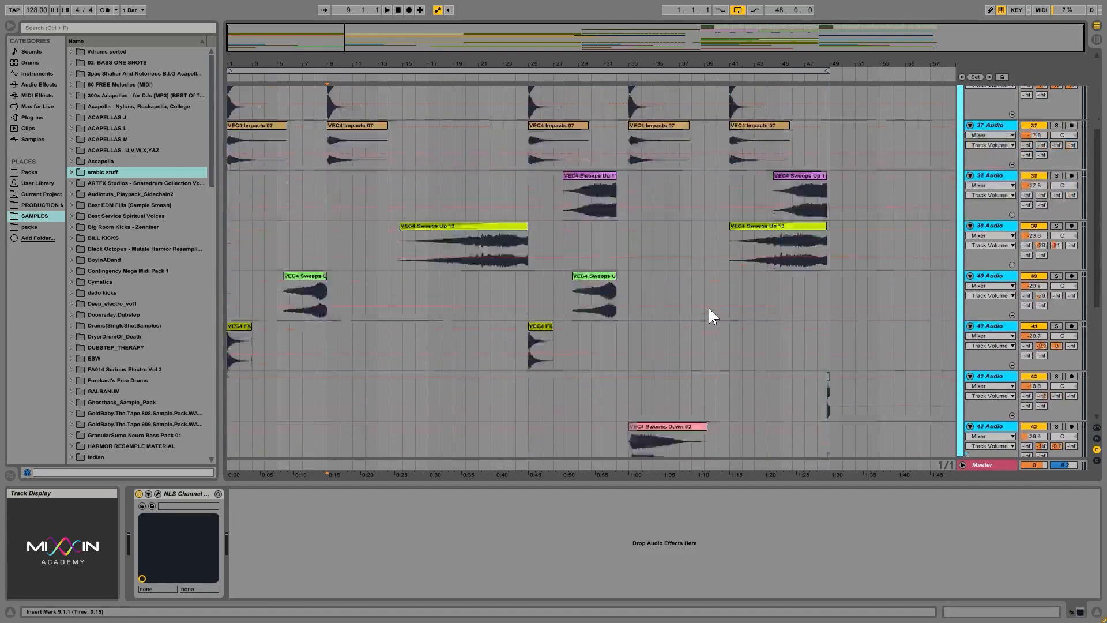
{"action": "scroll", "coordinate": [710, 310], "scroll_direction": "down", "scroll_amount": 4}
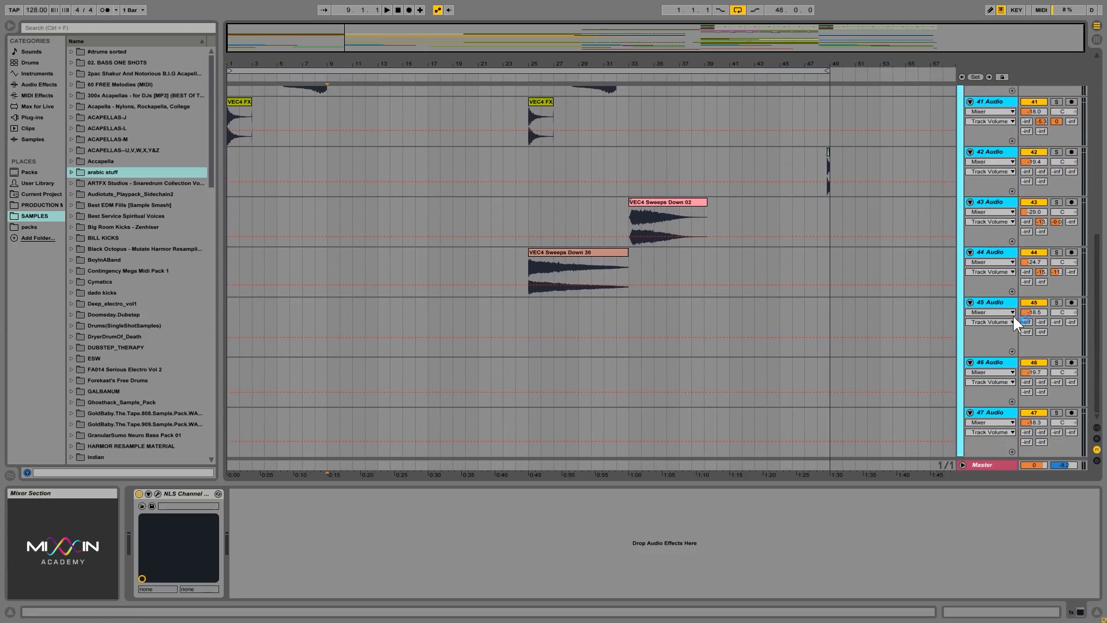
Delete the empty audio tracks 45 to 47 at the end of the fx group.
{"action": "left_click", "coordinate": [994, 301]}
{"action": "left_click", "coordinate": [997, 414]}
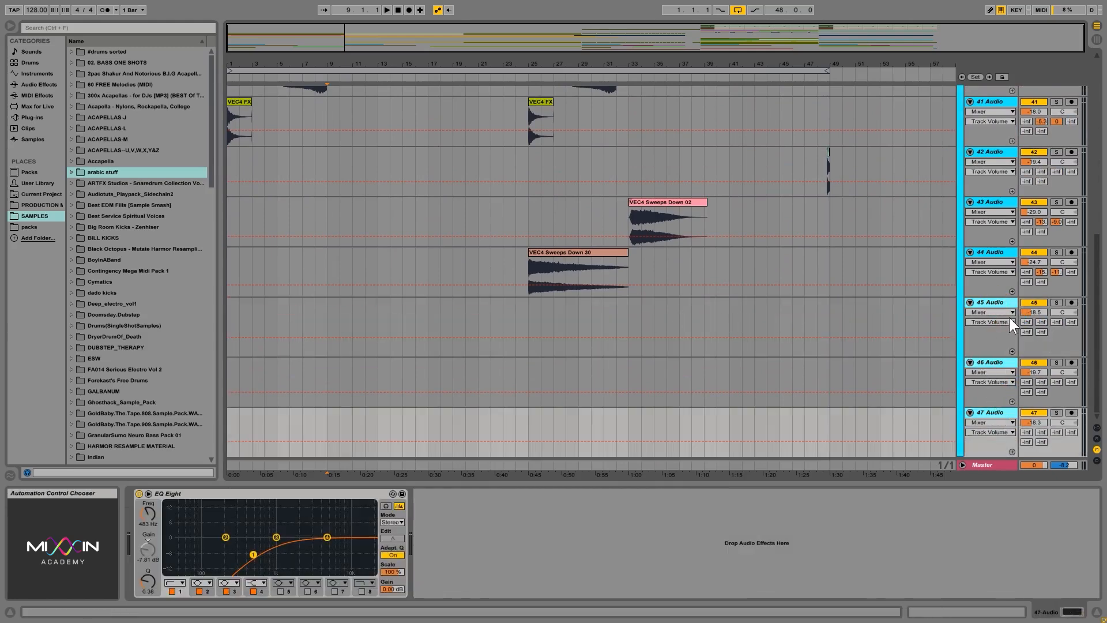
{"action": "scroll", "coordinate": [813, 303], "scroll_direction": "up", "scroll_amount": 5}
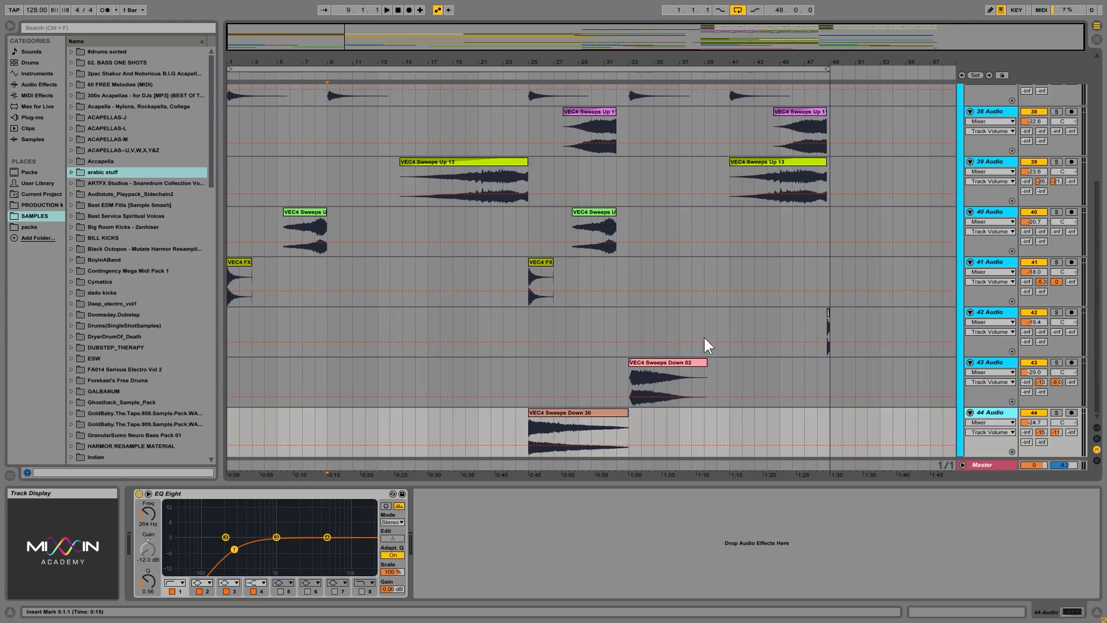
Play the 36 Audio crash track and the 37 Audio impacts track soloed from 1.1.1.
{"action": "scroll", "coordinate": [750, 329], "scroll_direction": "up", "scroll_amount": 2}
{"action": "scroll", "coordinate": [769, 324], "scroll_direction": "up", "scroll_amount": 3}
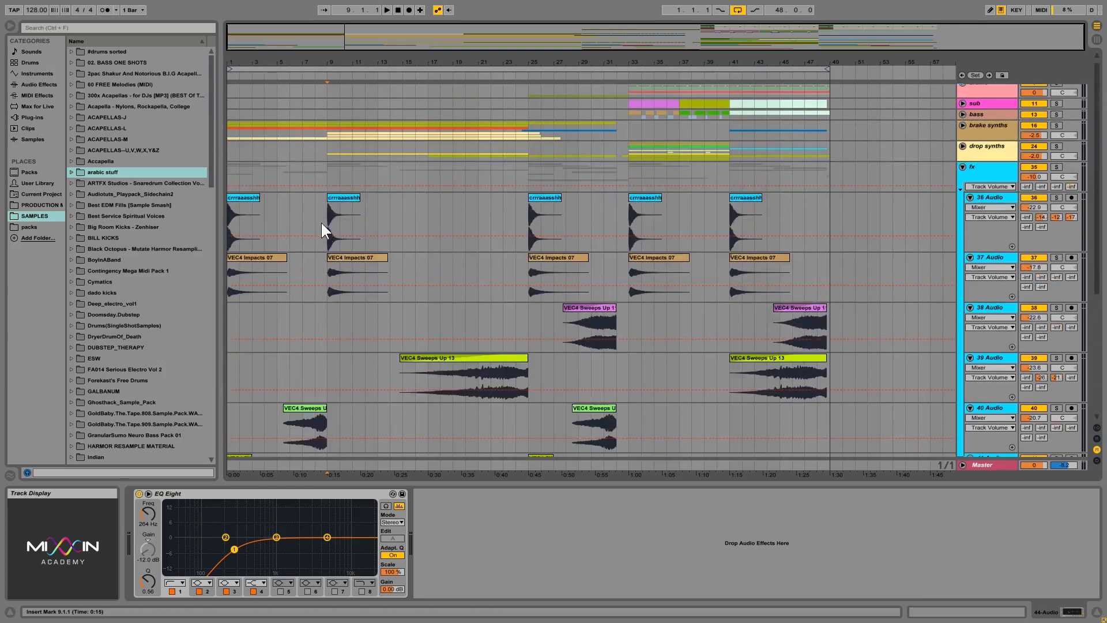
{"action": "left_click", "coordinate": [232, 209]}
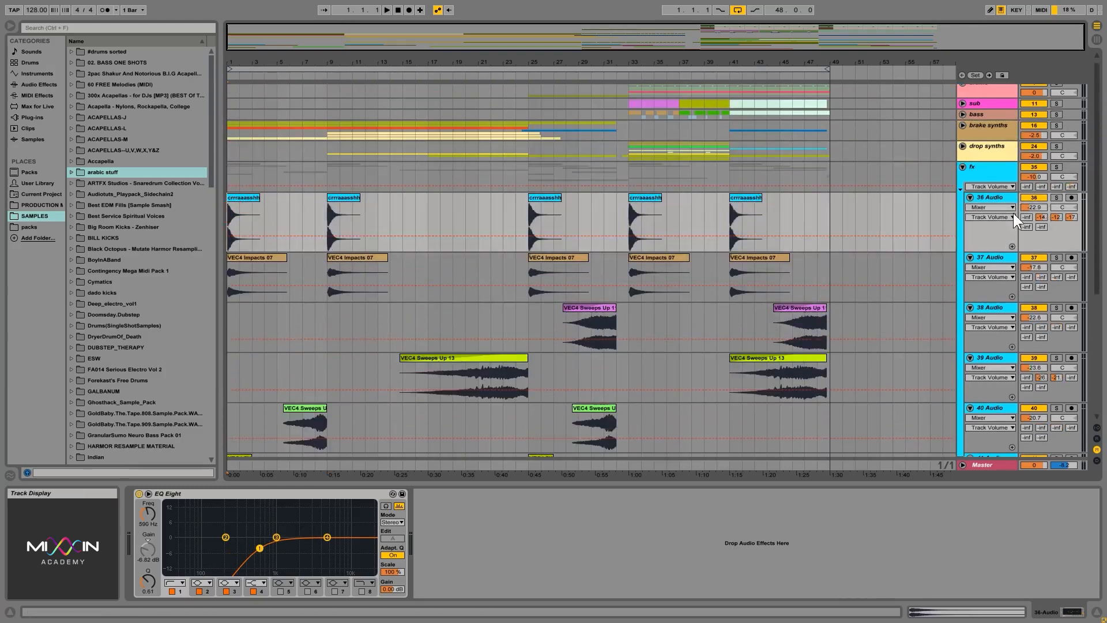
{"action": "left_click", "coordinate": [1056, 198]}
{"action": "key", "text": "space"}
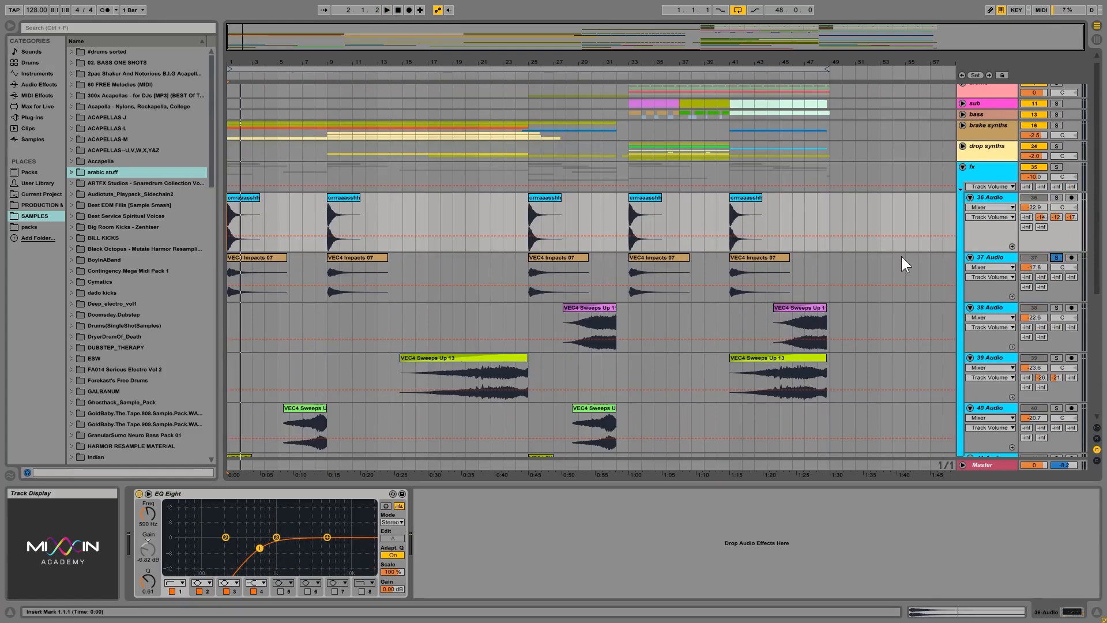
{"action": "key", "text": "space"}
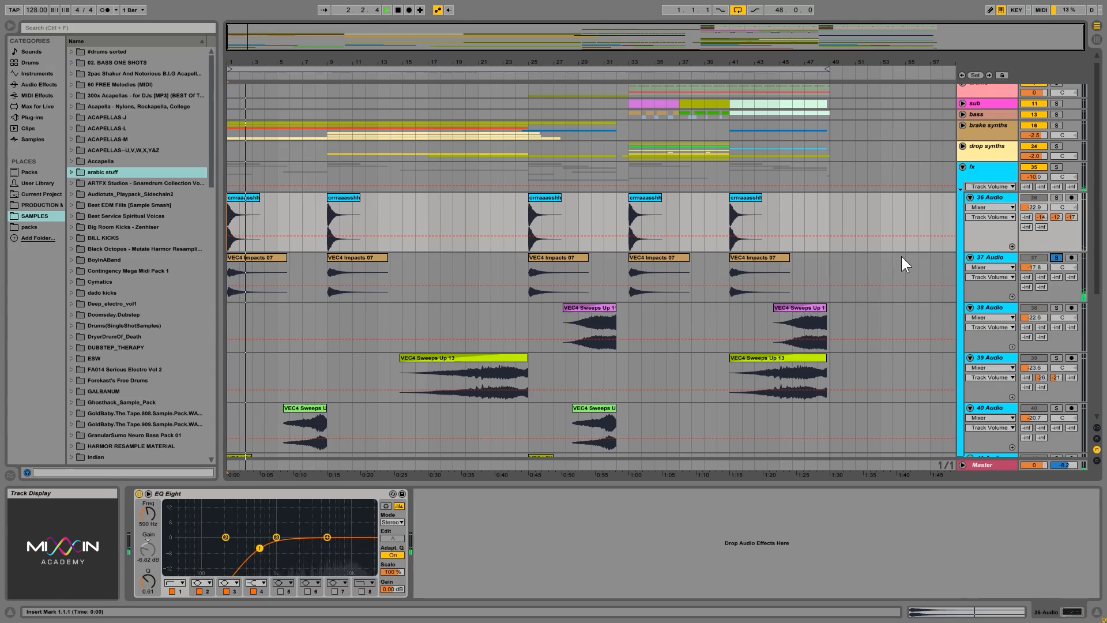
Play the 38 Audio sweep-up track soloed from 29.1.1 and the 39 Audio sweep-up track soloed from 20.1.1.
{"action": "key", "text": "space"}
{"action": "left_click", "coordinate": [603, 320]}
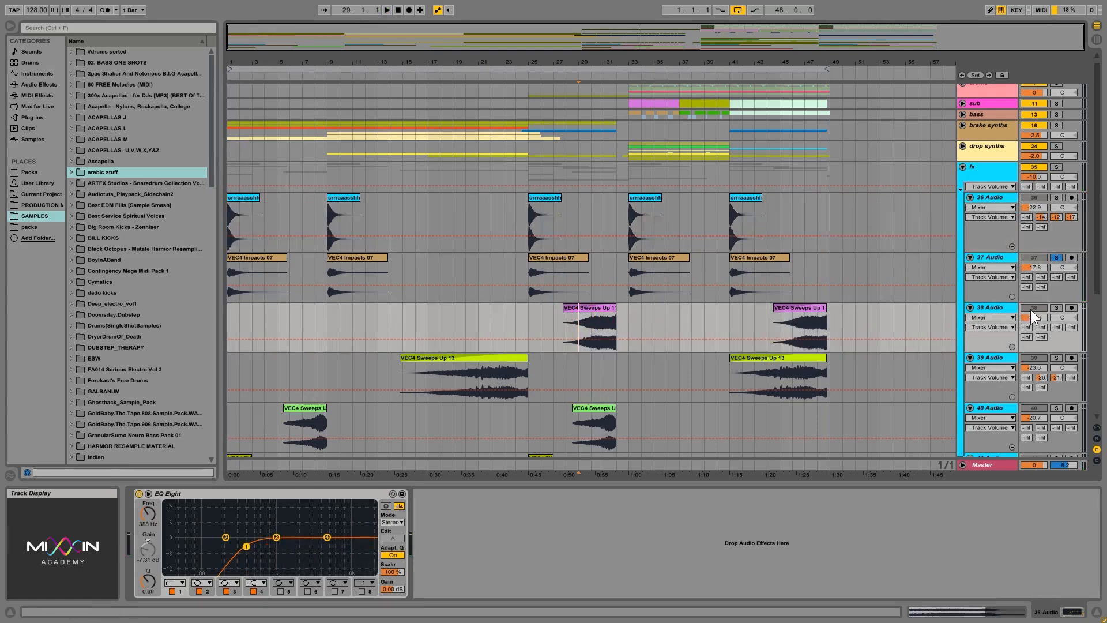
{"action": "left_click", "coordinate": [1057, 307]}
{"action": "key", "text": "space"}
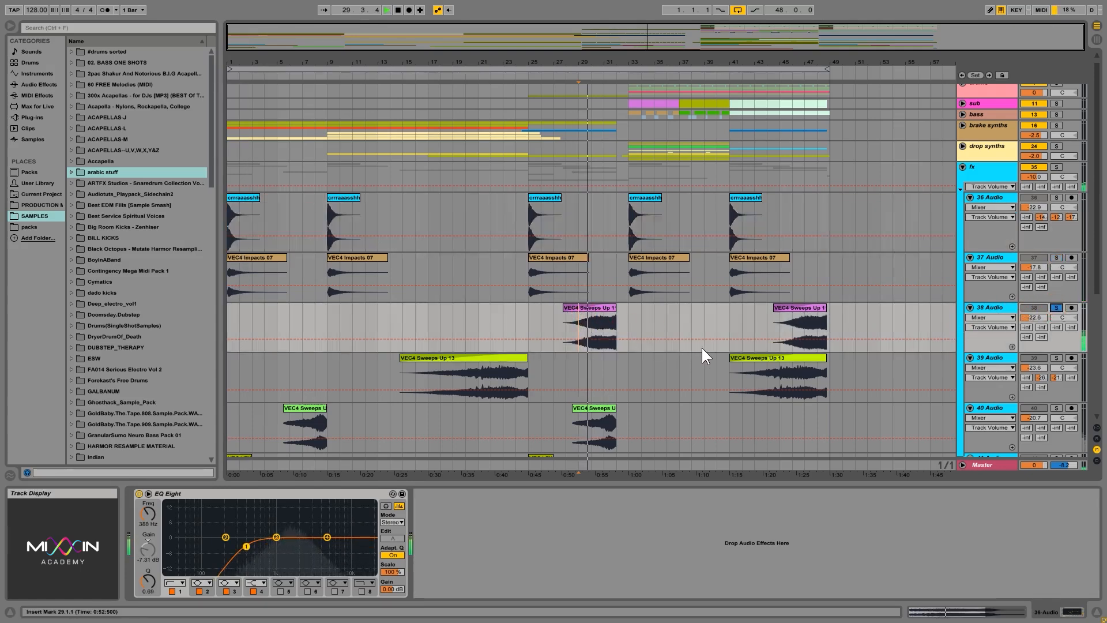
{"action": "left_click", "coordinate": [1057, 357]}
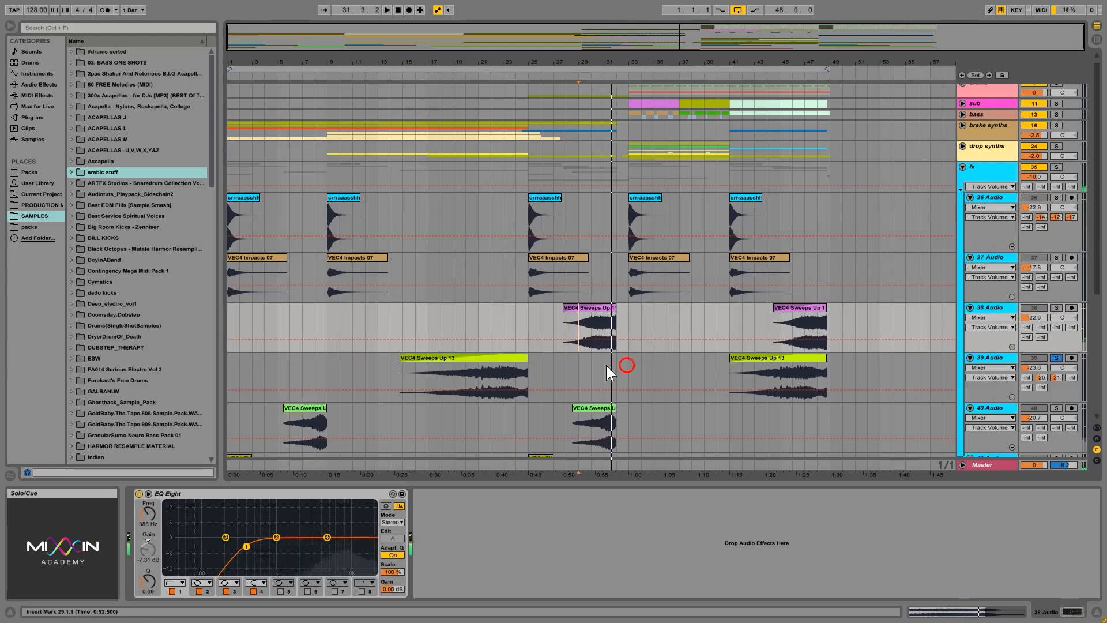
{"action": "left_click", "coordinate": [468, 382]}
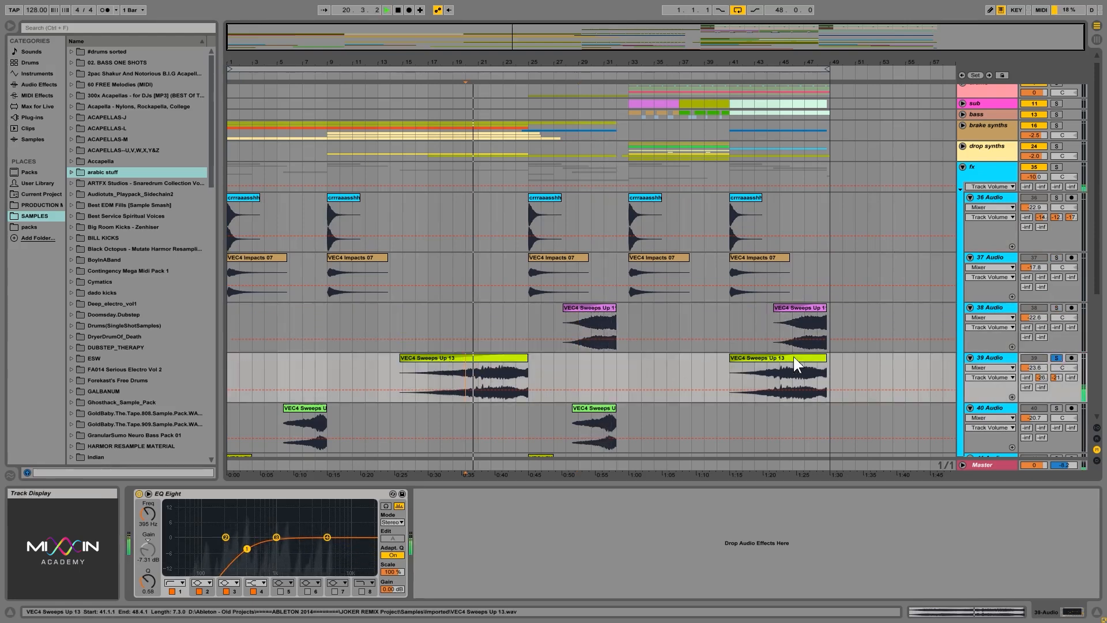
{"action": "scroll", "coordinate": [900, 360], "scroll_direction": "down", "scroll_amount": 4}
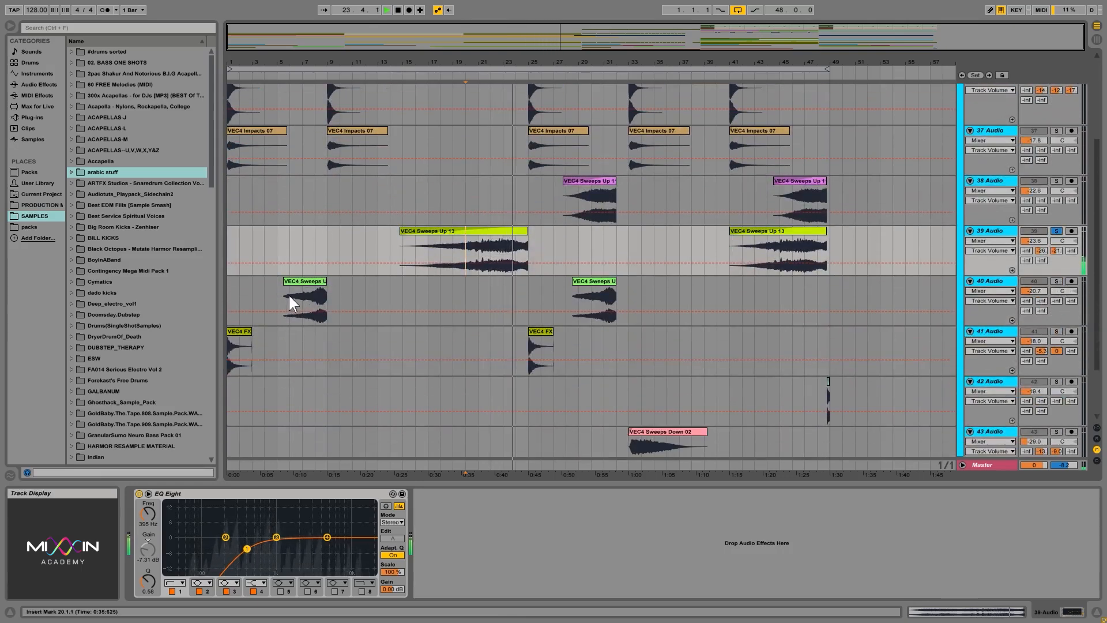
Play the 40 Audio sweep track soloed from 6.1.1 and the 41 Audio FX track soloed from 25.1.1.
{"action": "left_click", "coordinate": [289, 296]}
{"action": "key", "text": "space"}
{"action": "left_click", "coordinate": [1057, 282]}
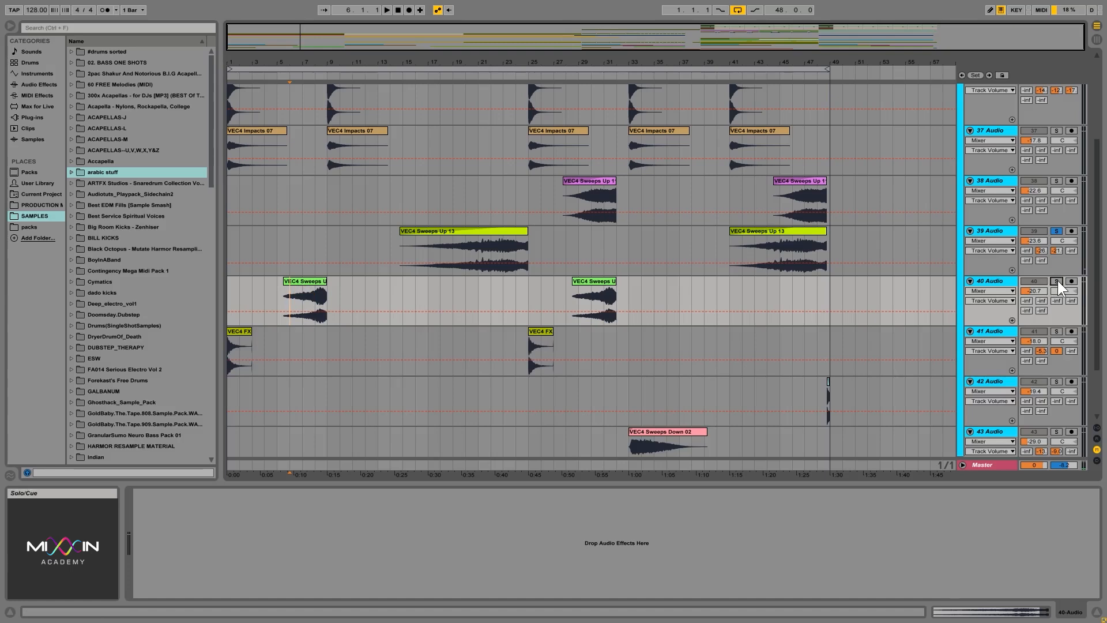
{"action": "key", "text": "space"}
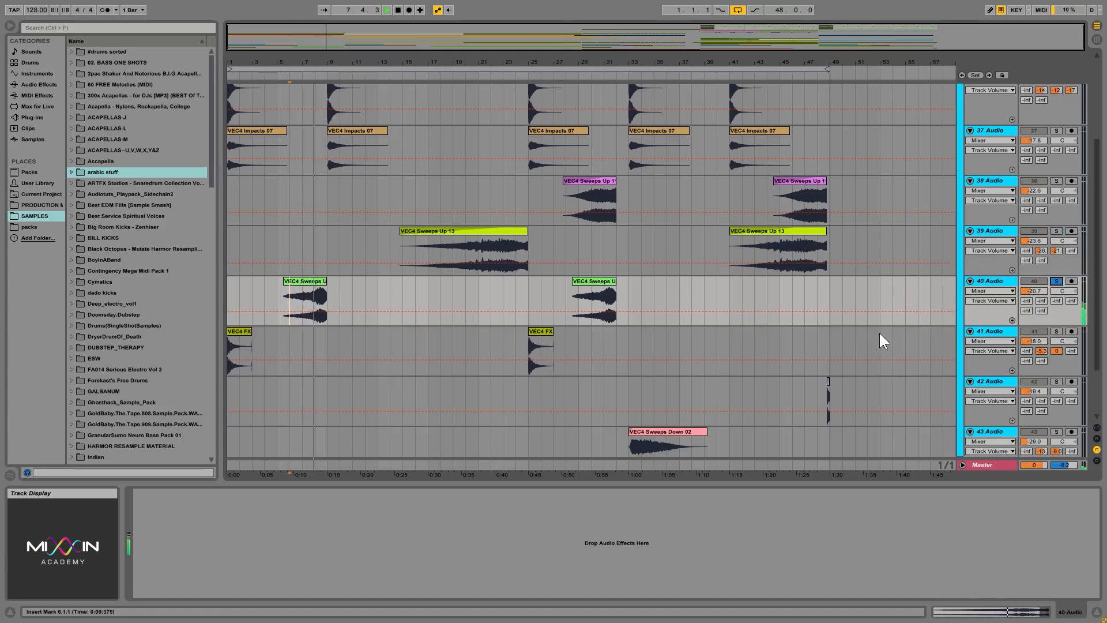
{"action": "left_click", "coordinate": [528, 366]}
{"action": "key", "text": "space"}
{"action": "left_click", "coordinate": [1057, 333]}
{"action": "key", "text": "space"}
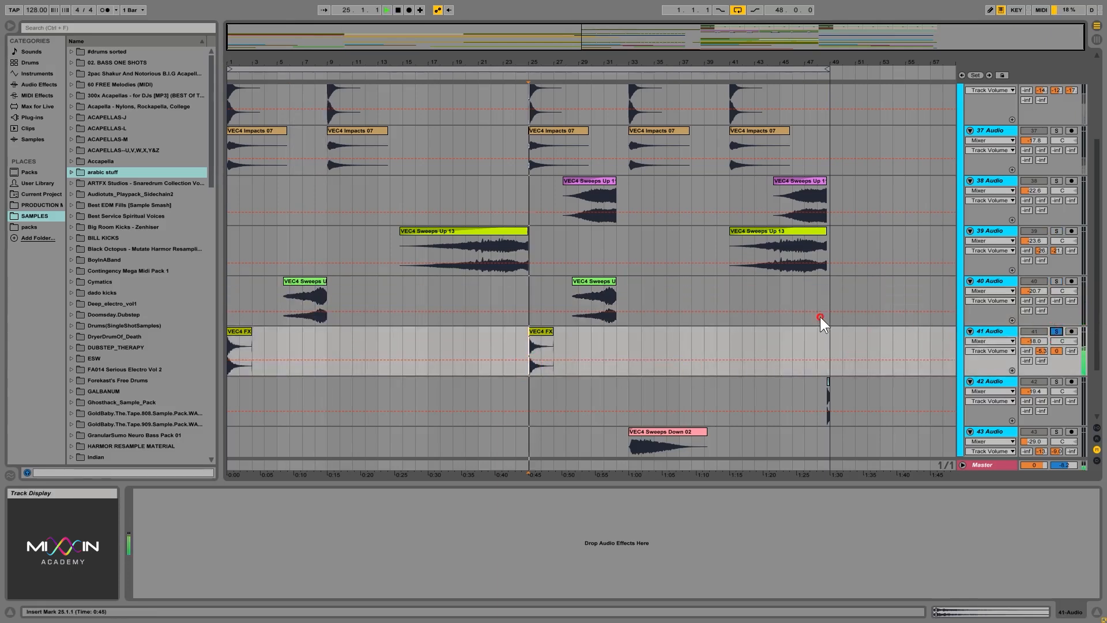
Play the short clip at the end of the 42 Audio track soloed from 48.2.1, and unsolo the track.
{"action": "scroll", "coordinate": [820, 317], "scroll_direction": "down", "scroll_amount": 3}
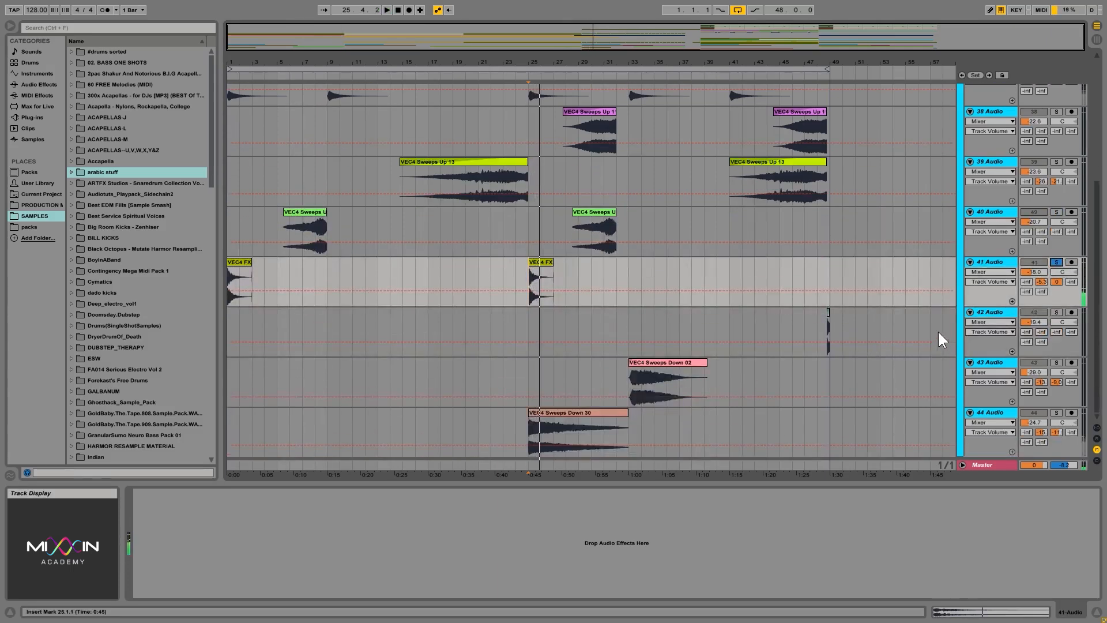
{"action": "left_click", "coordinate": [817, 341]}
{"action": "left_click", "coordinate": [1057, 312]}
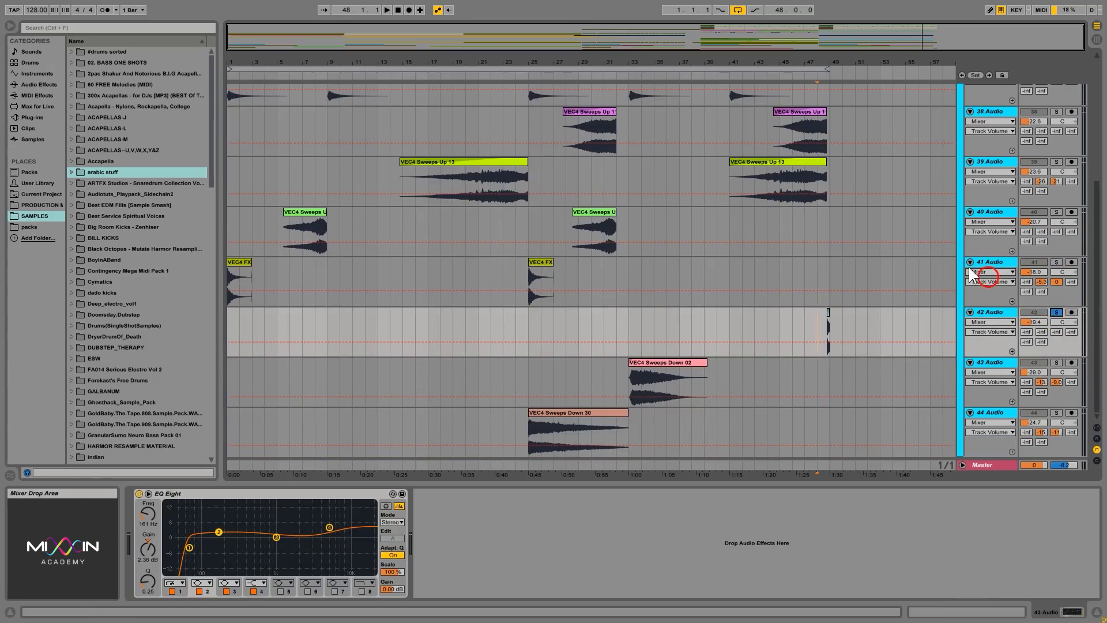
{"action": "left_click_drag", "start_coordinate": [827, 76], "coordinate": [805, 310]}
{"action": "left_click", "coordinate": [780, 352]}
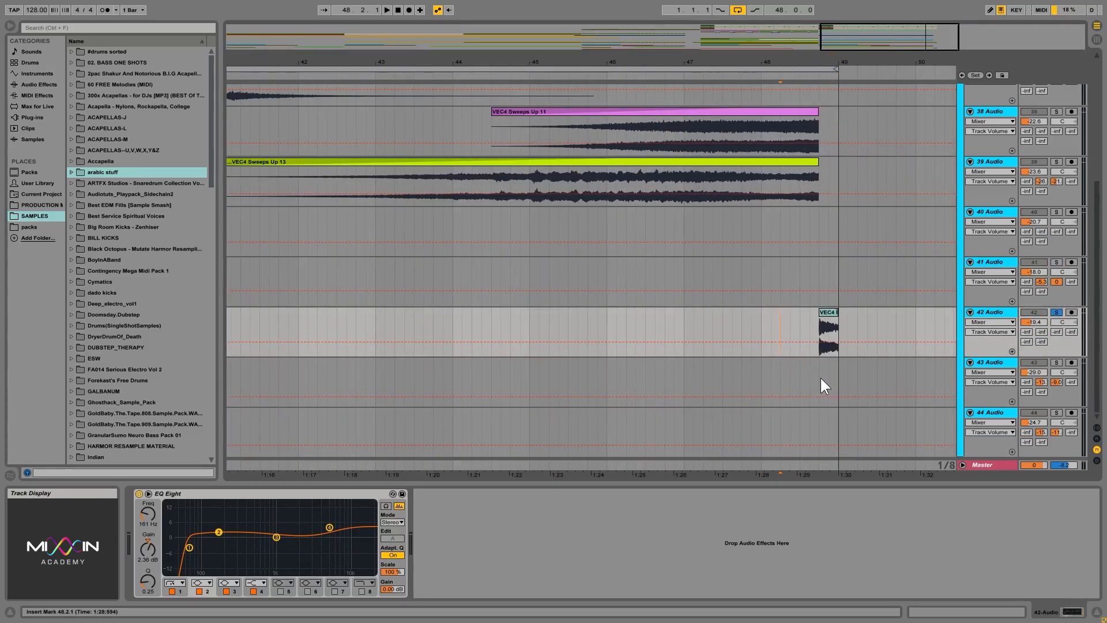
{"action": "key", "text": "space"}
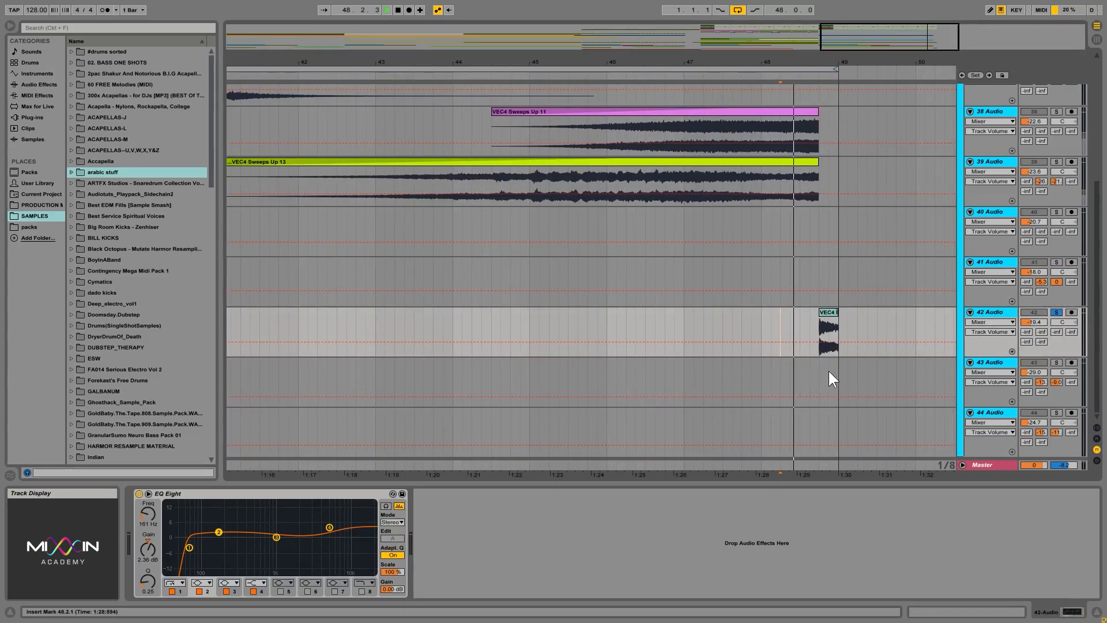
{"action": "key", "text": "space"}
{"action": "left_click", "coordinate": [1057, 313]}
{"action": "left_click_drag", "start_coordinate": [846, 50], "coordinate": [848, 58]}
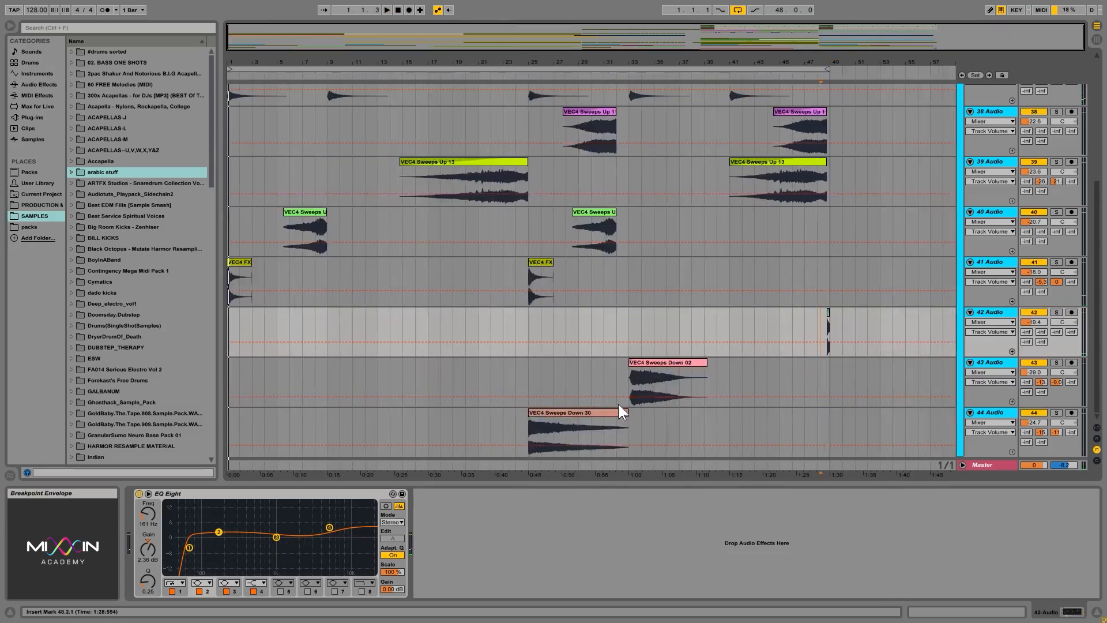
Play the 43 Audio sweep-down track soloed from 33.1.1 and the 44 Audio sweep-down track soloed from 25.1.1.
{"action": "left_click", "coordinate": [630, 383]}
{"action": "left_click", "coordinate": [1055, 363]}
{"action": "key", "text": "space"}
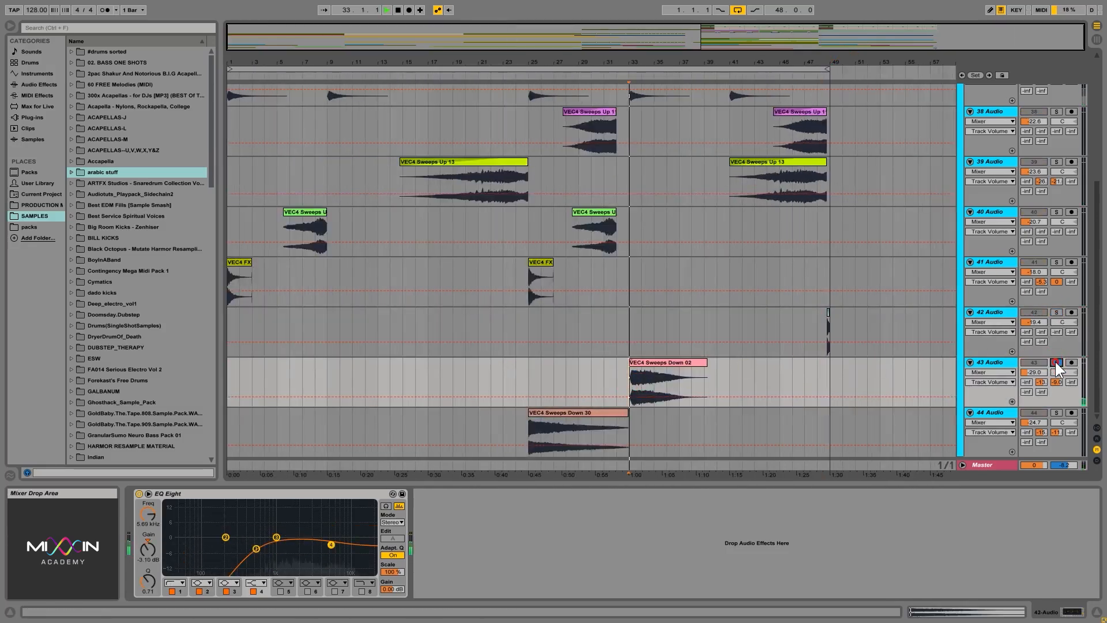
{"action": "left_click", "coordinate": [529, 427]}
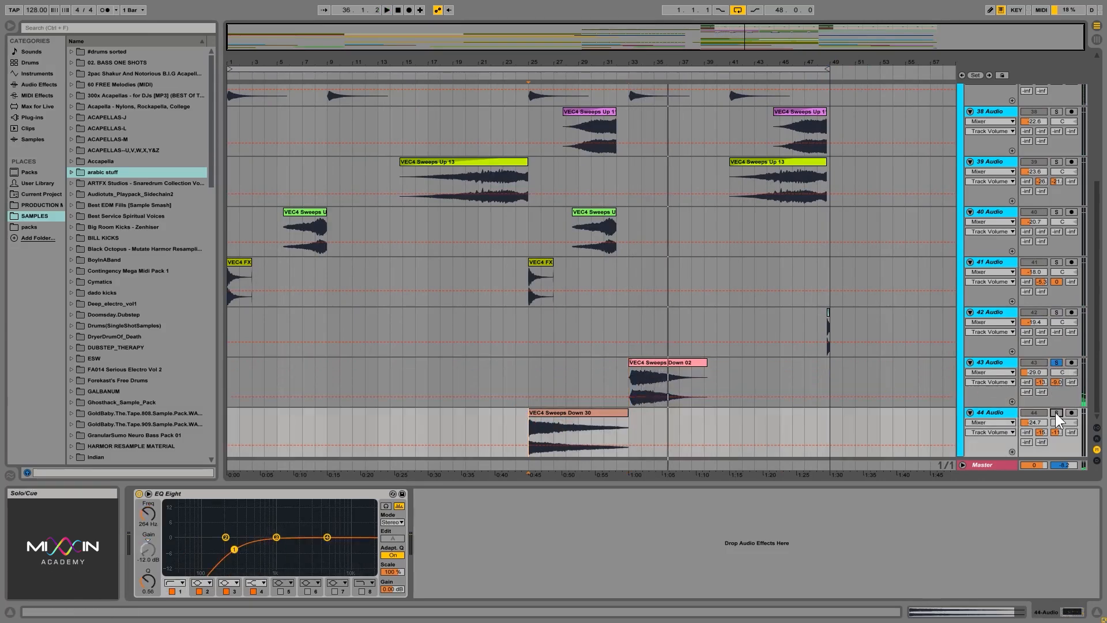
{"action": "left_click", "coordinate": [1056, 413]}
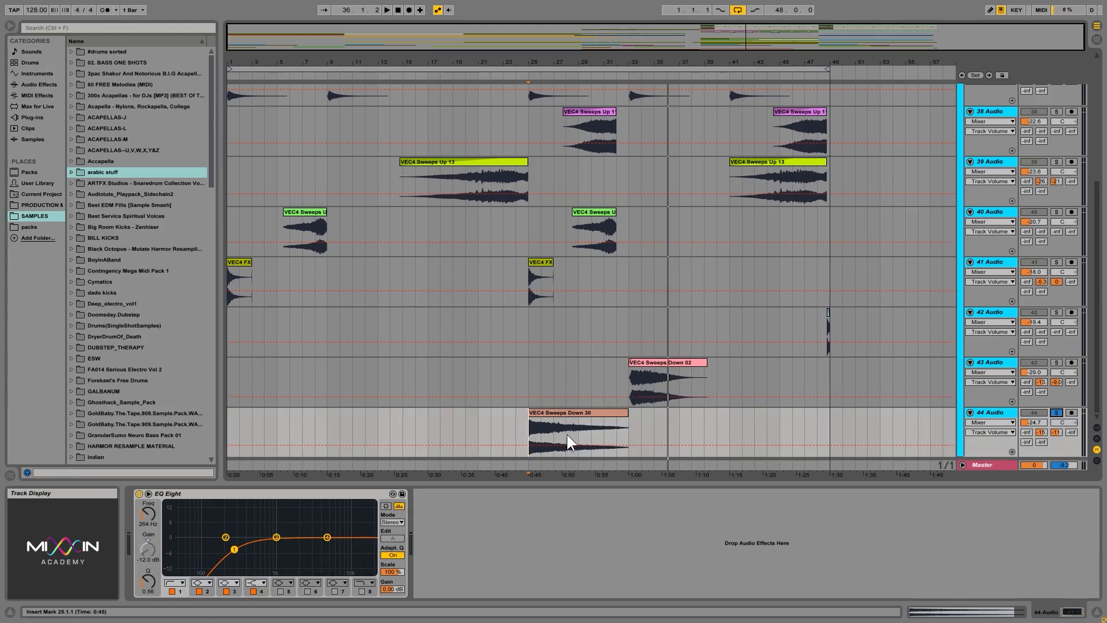
{"action": "key", "text": "space"}
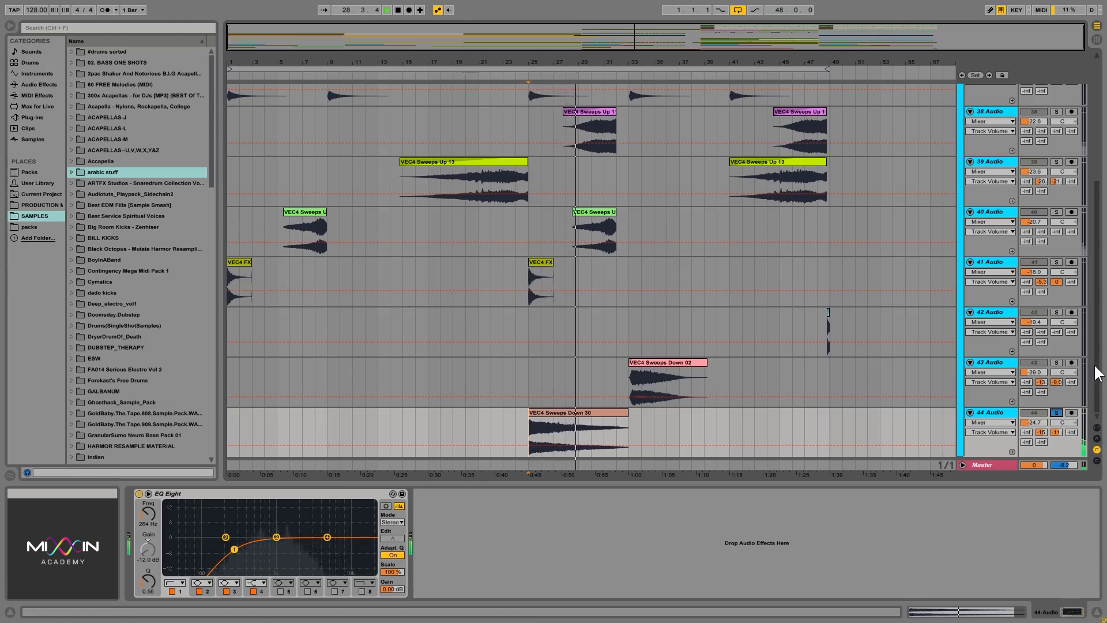
Unsolo the 44 Audio track and collapse the fx group.
{"action": "scroll", "coordinate": [1096, 301], "scroll_direction": "up", "scroll_amount": 5}
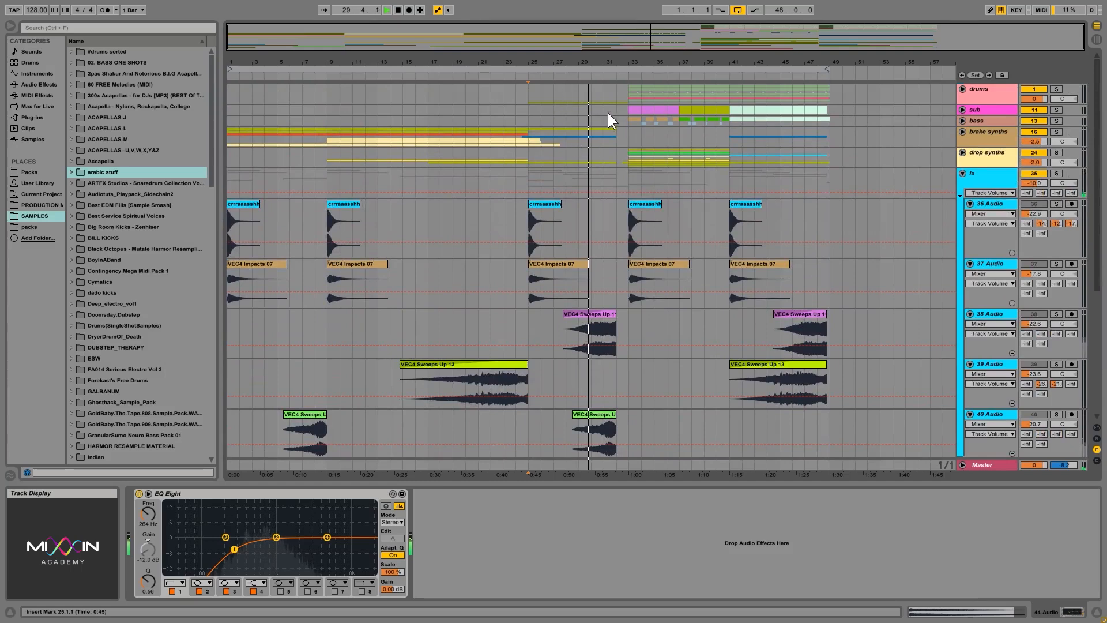
{"action": "scroll", "coordinate": [584, 258], "scroll_direction": "down", "scroll_amount": 6}
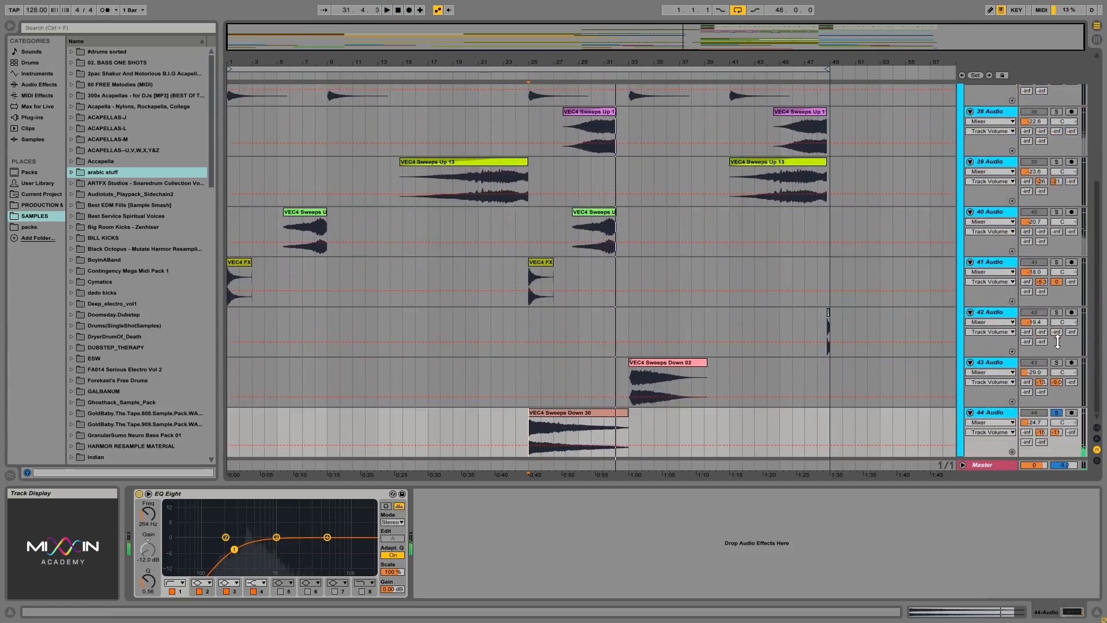
{"action": "left_click", "coordinate": [1055, 413]}
{"action": "scroll", "coordinate": [865, 311], "scroll_direction": "up", "scroll_amount": 6}
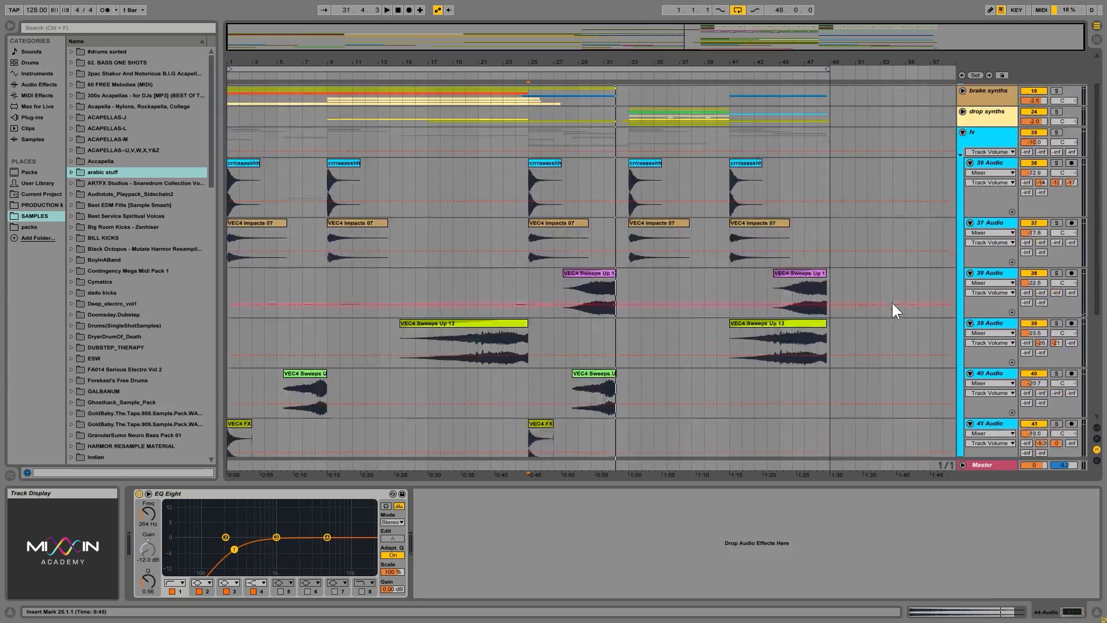
{"action": "left_click", "coordinate": [963, 173]}
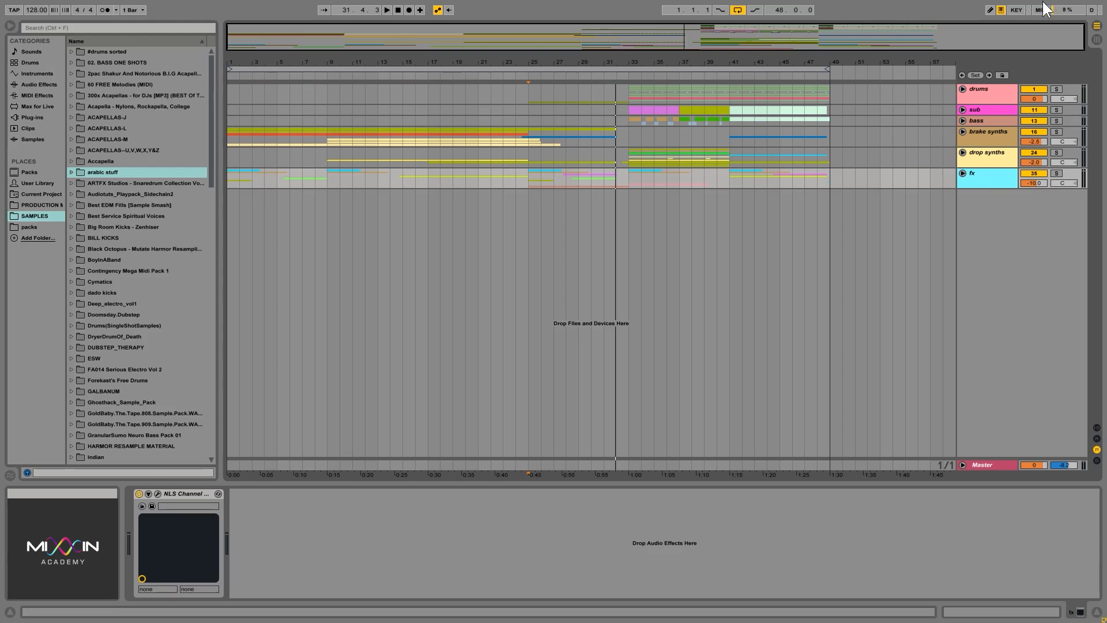
Highlight all groups from 1.1.1 to 49.1.1 and from 33.1.1 to 41.1.1, and place the insert marker at 49.1.1 on the fx group.
{"action": "left_click_drag", "start_coordinate": [629, 94], "coordinate": [743, 183]}
{"action": "left_click_drag", "start_coordinate": [829, 183], "coordinate": [226, 54]}
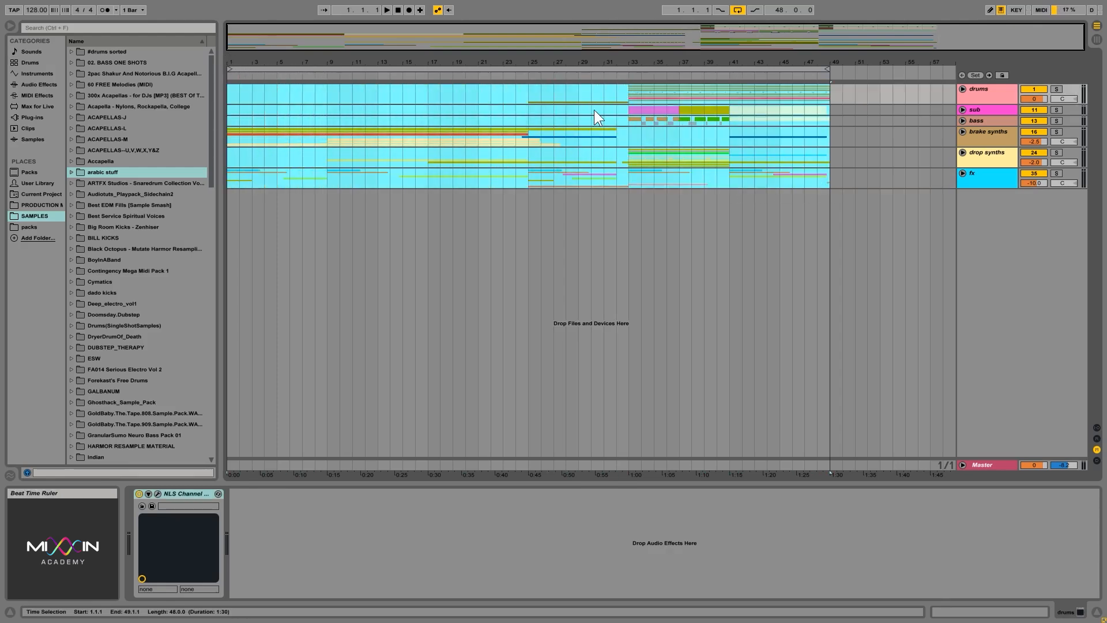
{"action": "left_click_drag", "start_coordinate": [624, 99], "coordinate": [738, 175]}
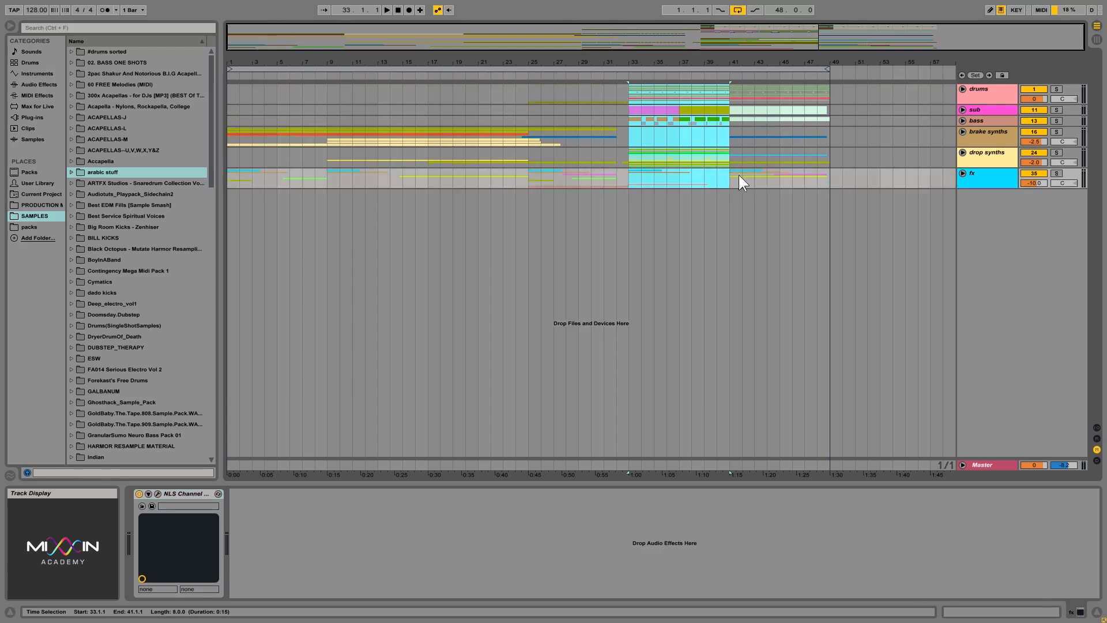
{"action": "left_click_drag", "start_coordinate": [828, 179], "coordinate": [753, 186]}
{"action": "left_click", "coordinate": [828, 180]}
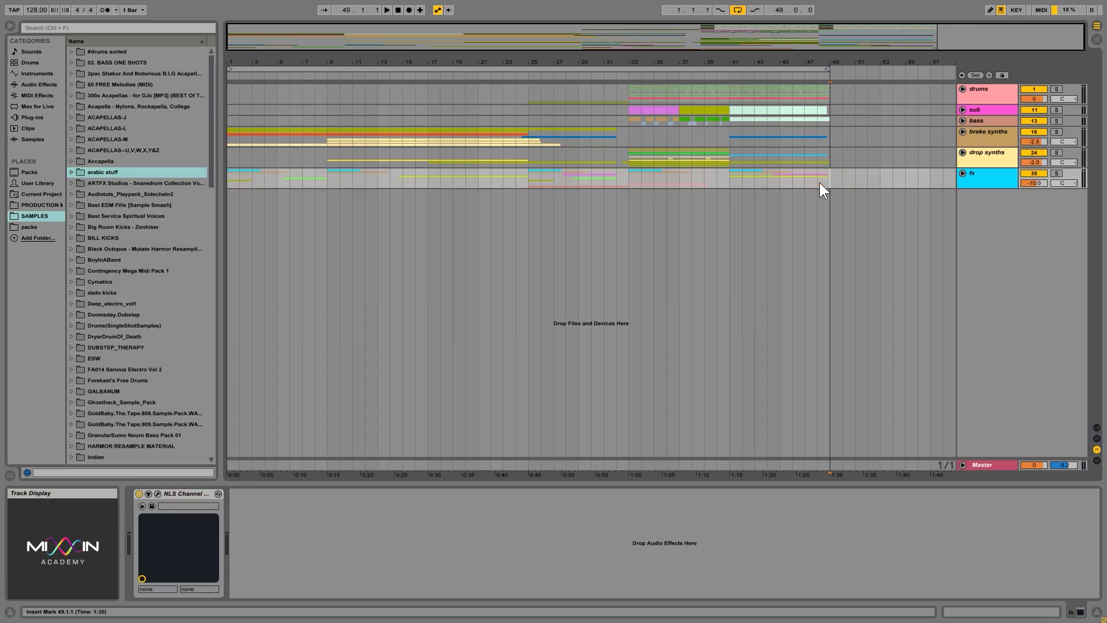